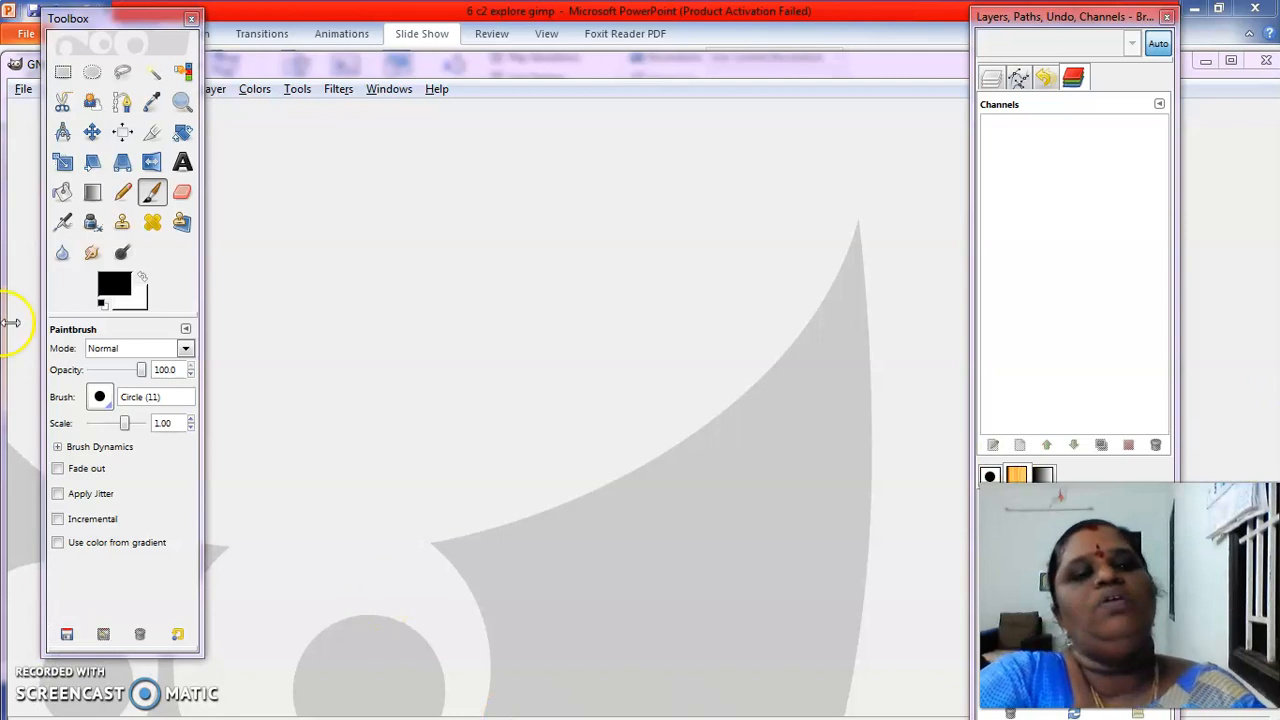
Reposition the Toolbox window below the menu bar and maximize the empty GIMP image window
click(106, 14)
click(65, 73)
drag(75, 40, 75, 119)
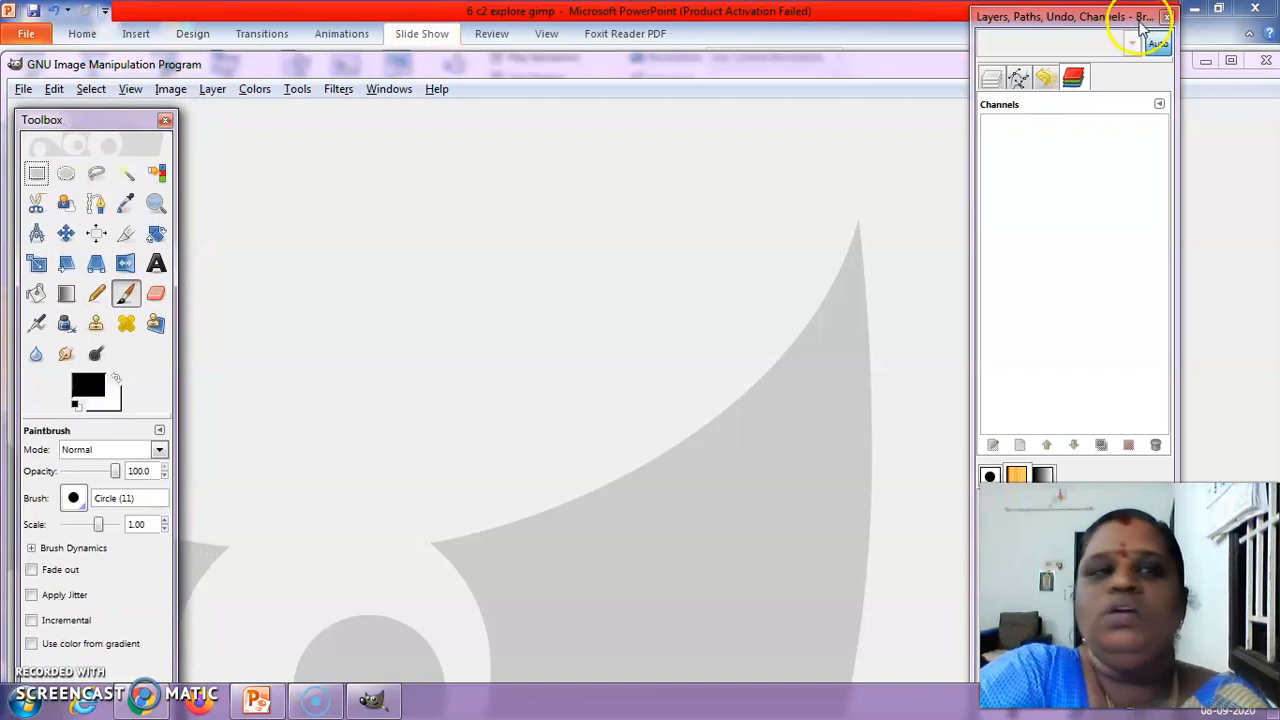
click(1234, 62)
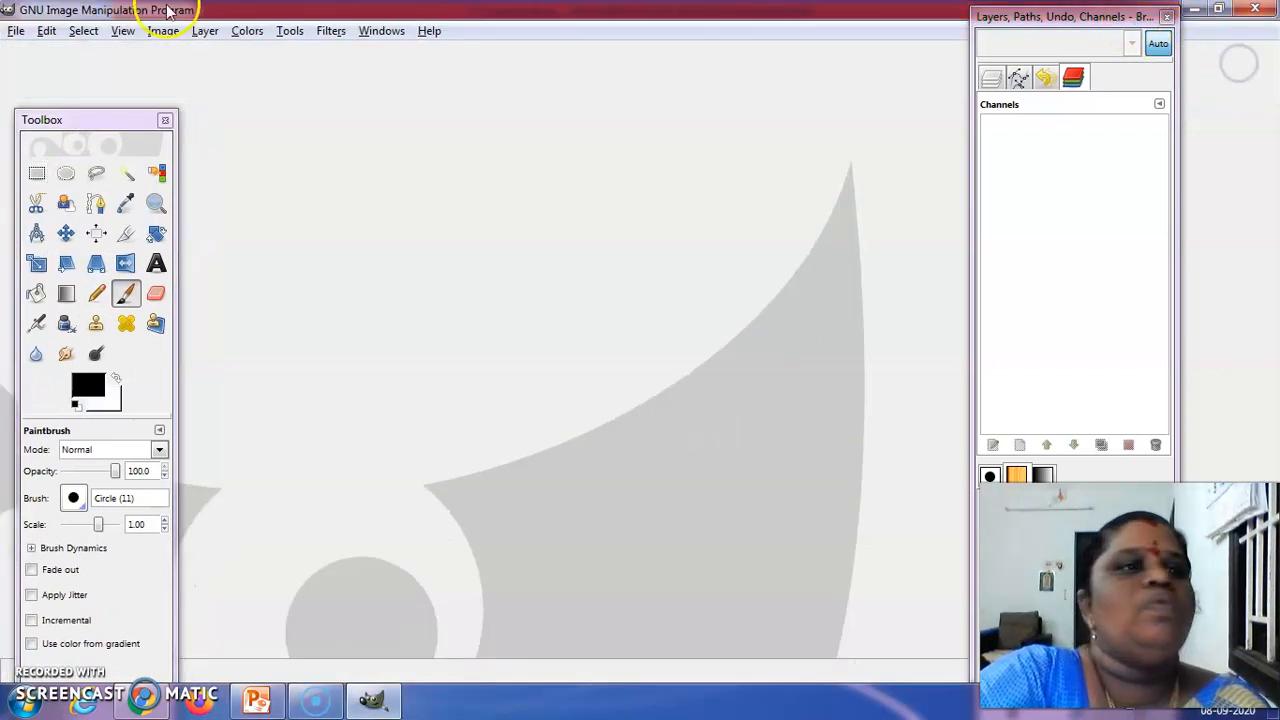
Open Banner.xcf from the Lesson 2 folder inside GIMP's Project Time folder on the second New Volume drive
click(11, 34)
click(34, 88)
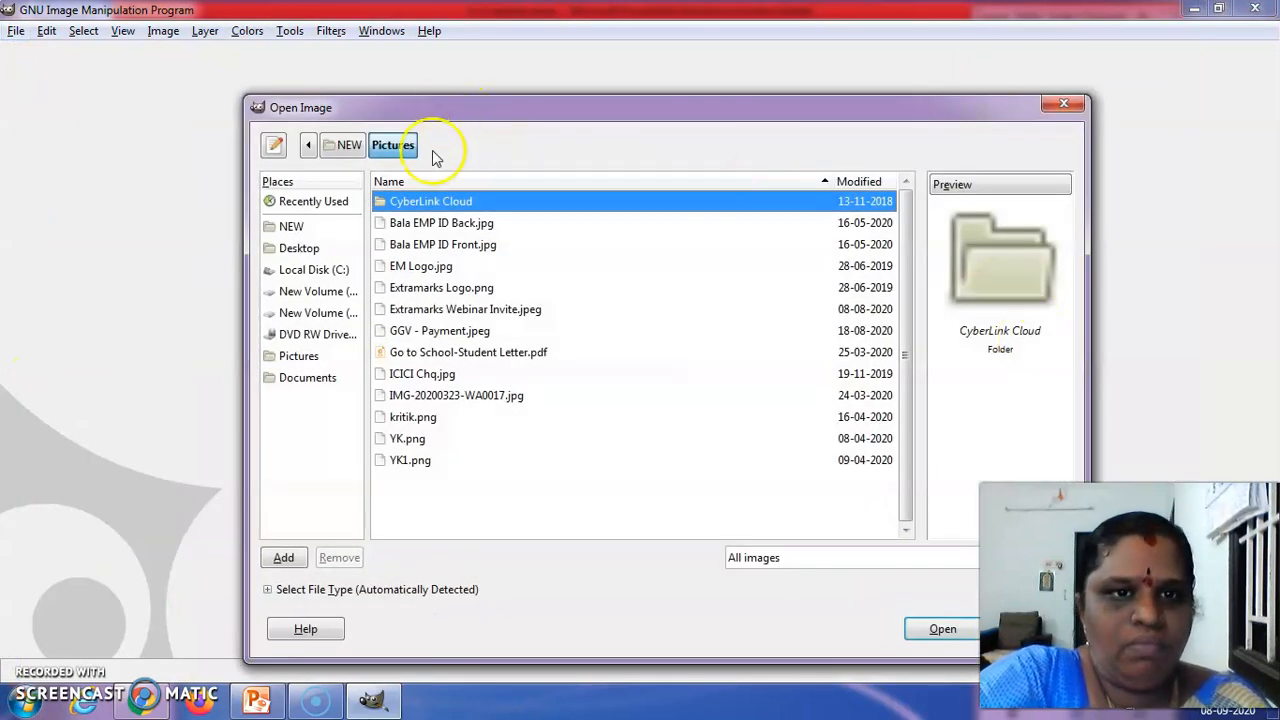
click(335, 314)
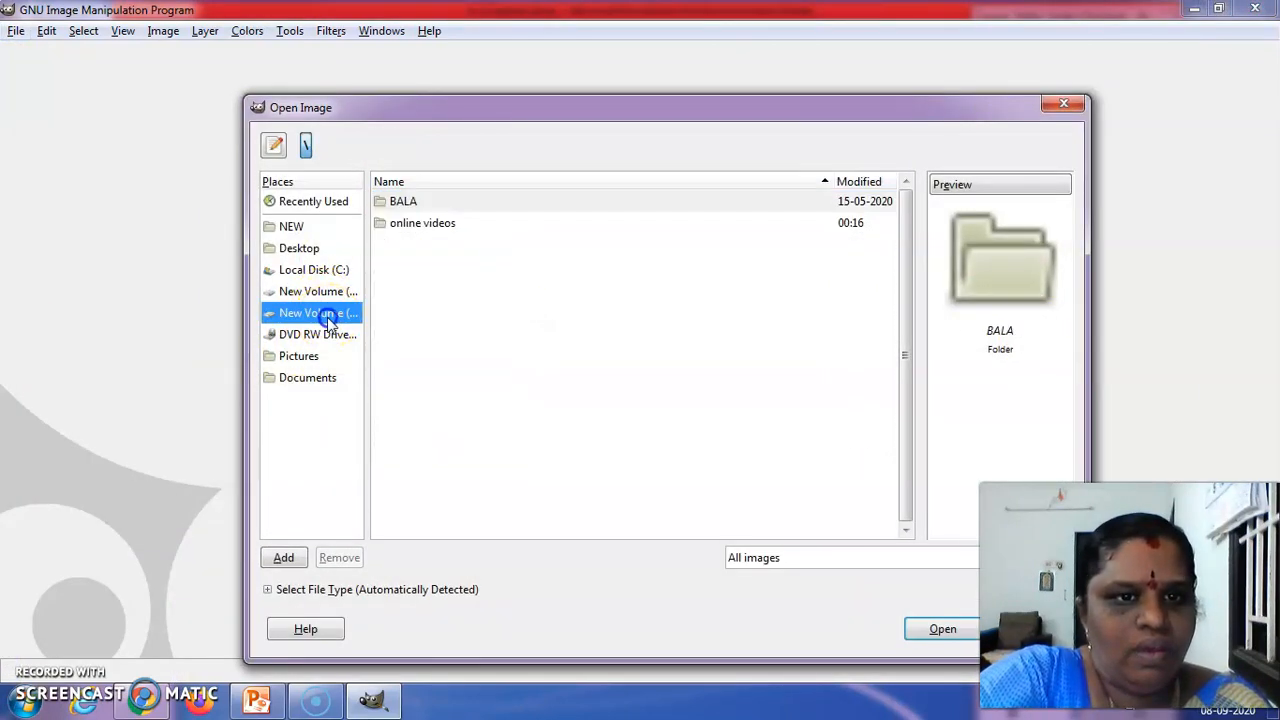
double_click(412, 201)
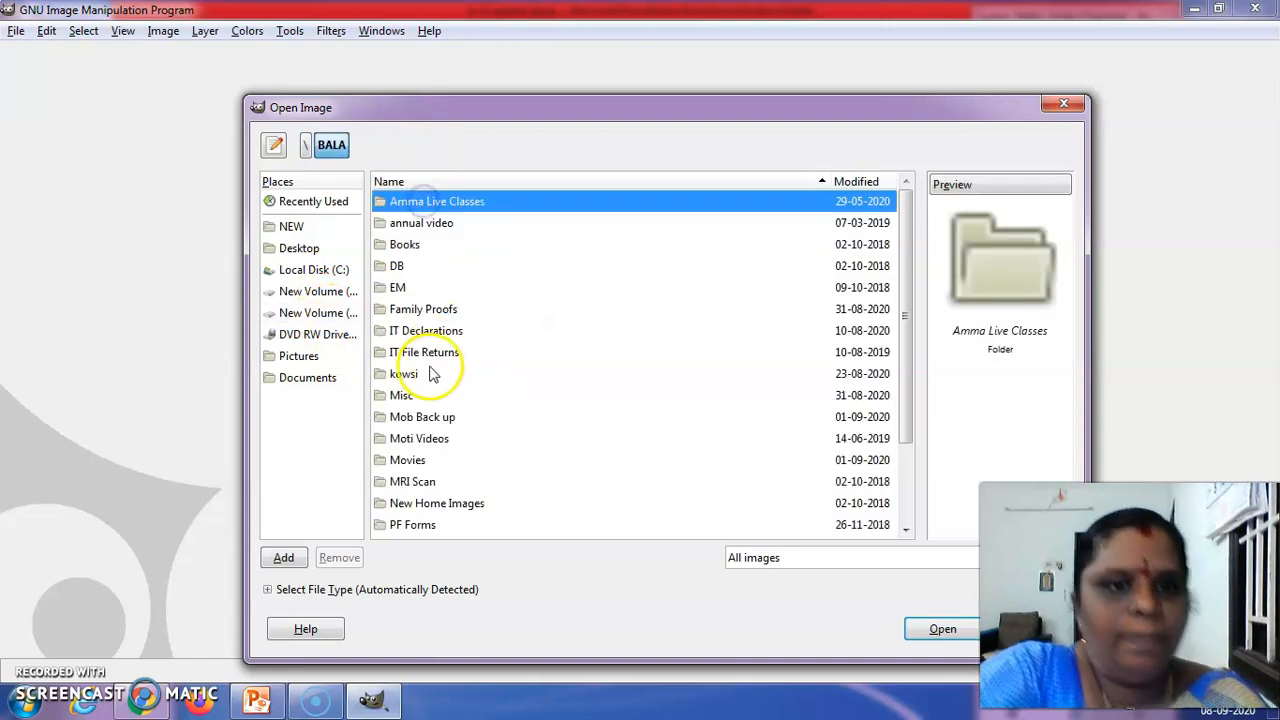
double_click(428, 372)
double_click(405, 244)
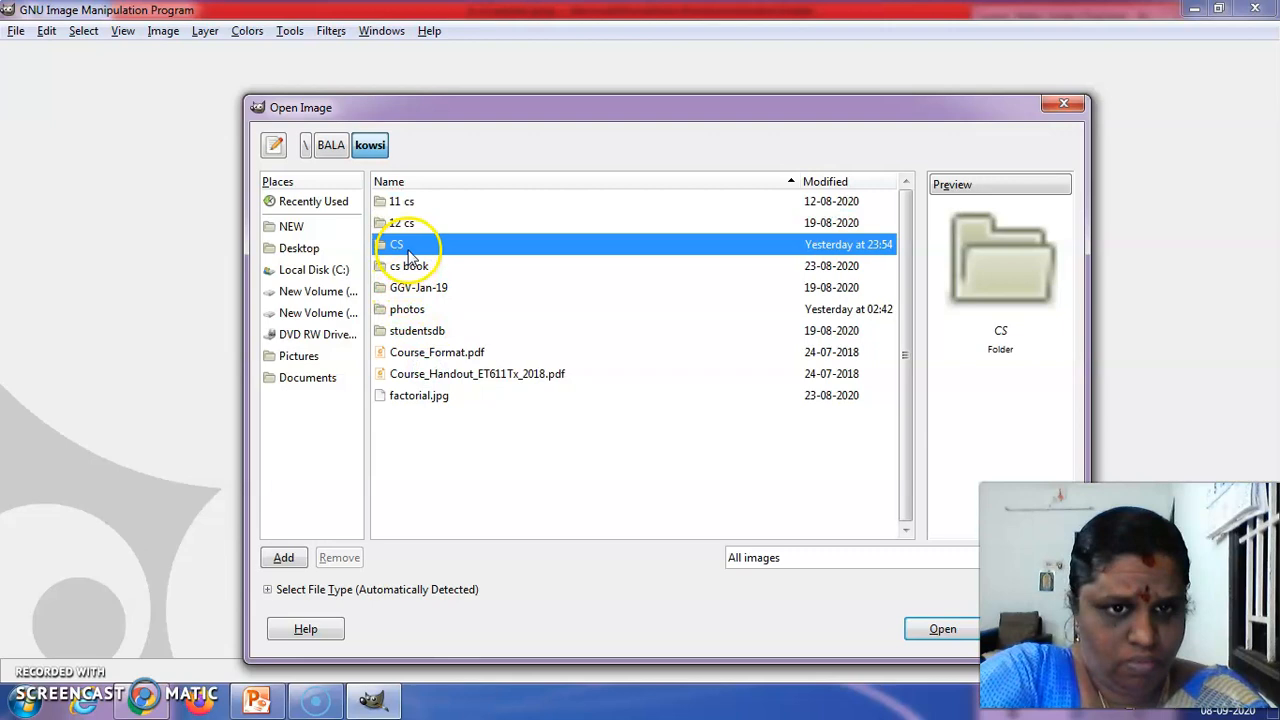
double_click(406, 226)
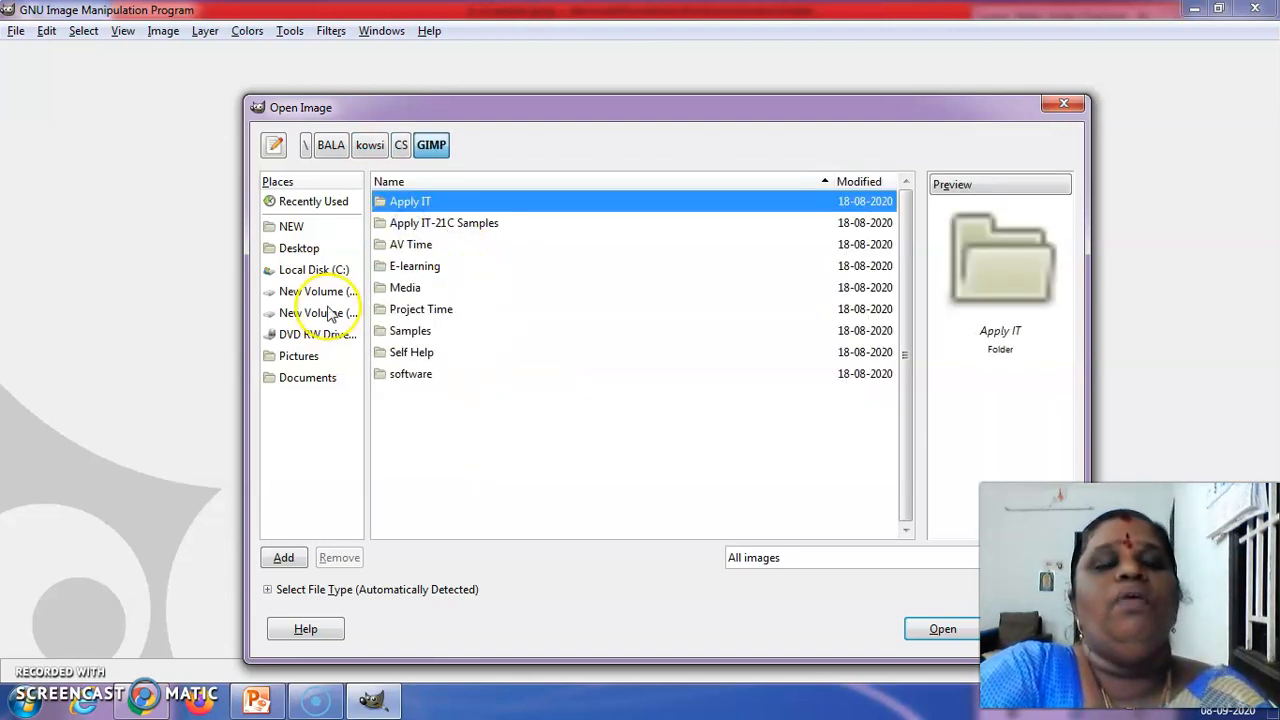
double_click(435, 307)
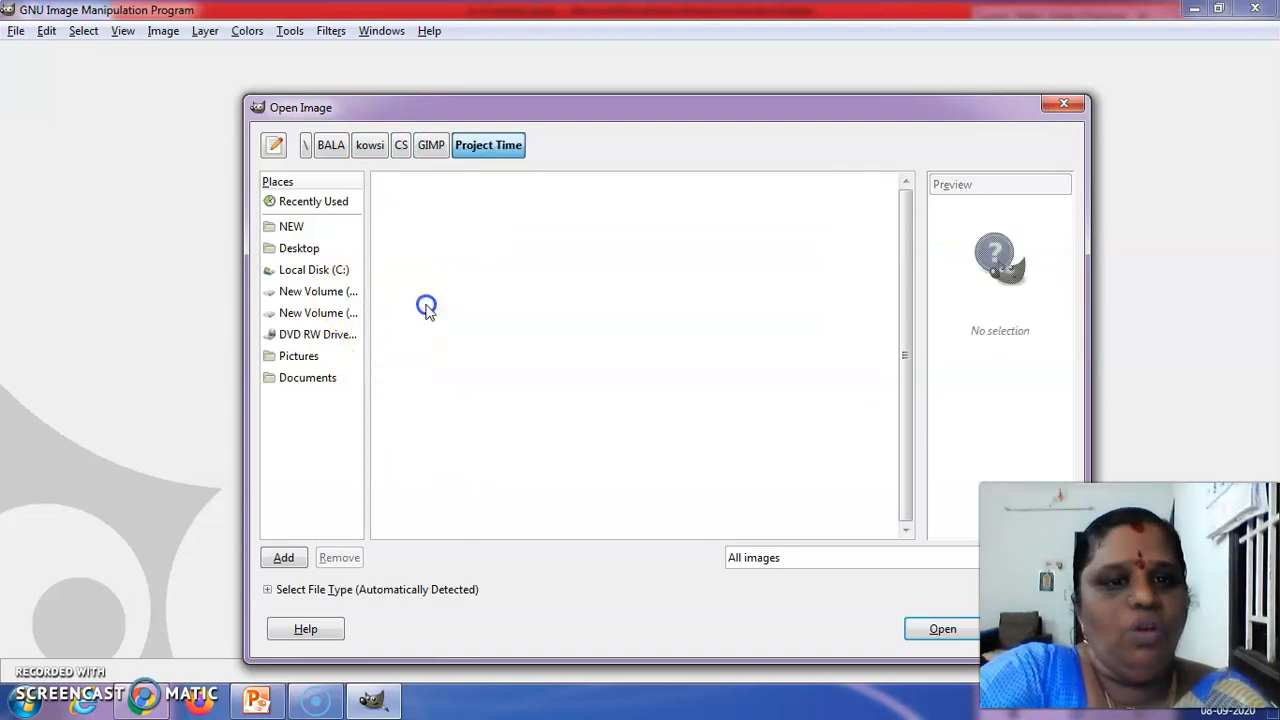
double_click(428, 218)
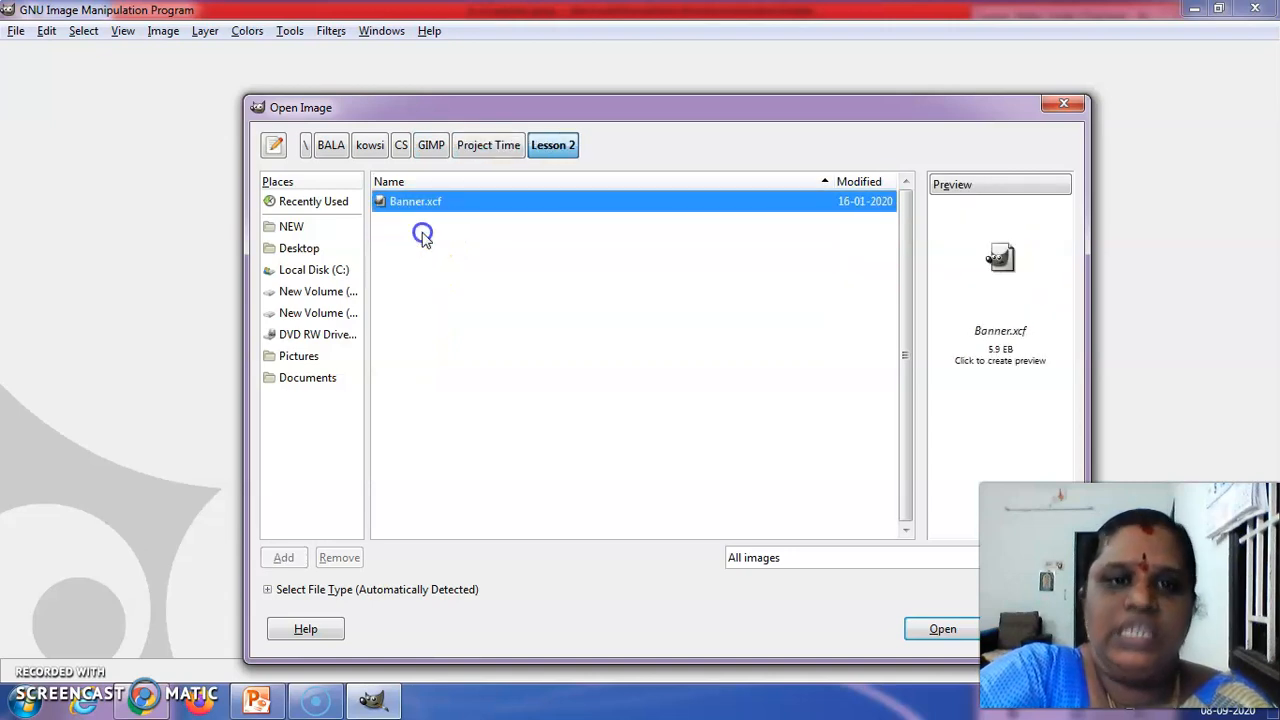
click(943, 630)
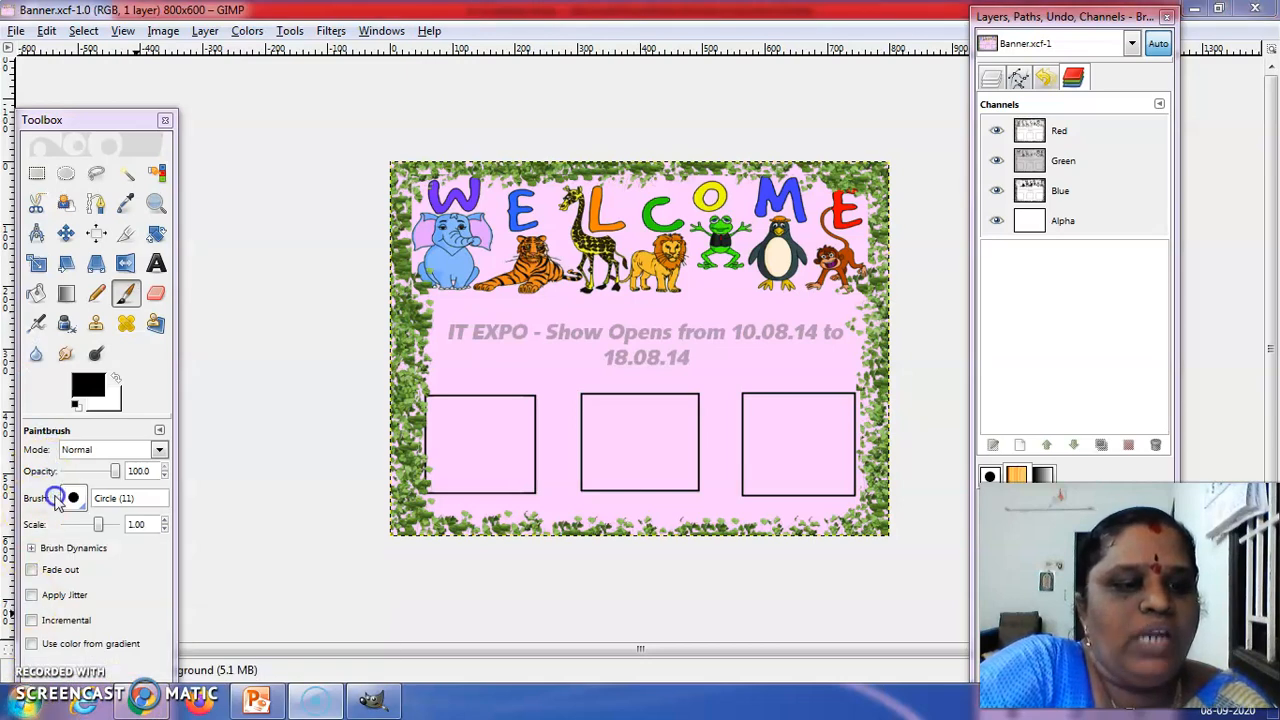
Switch to Windows Explorer and open the New Volume (E:) drive
click(12, 698)
click(12, 698)
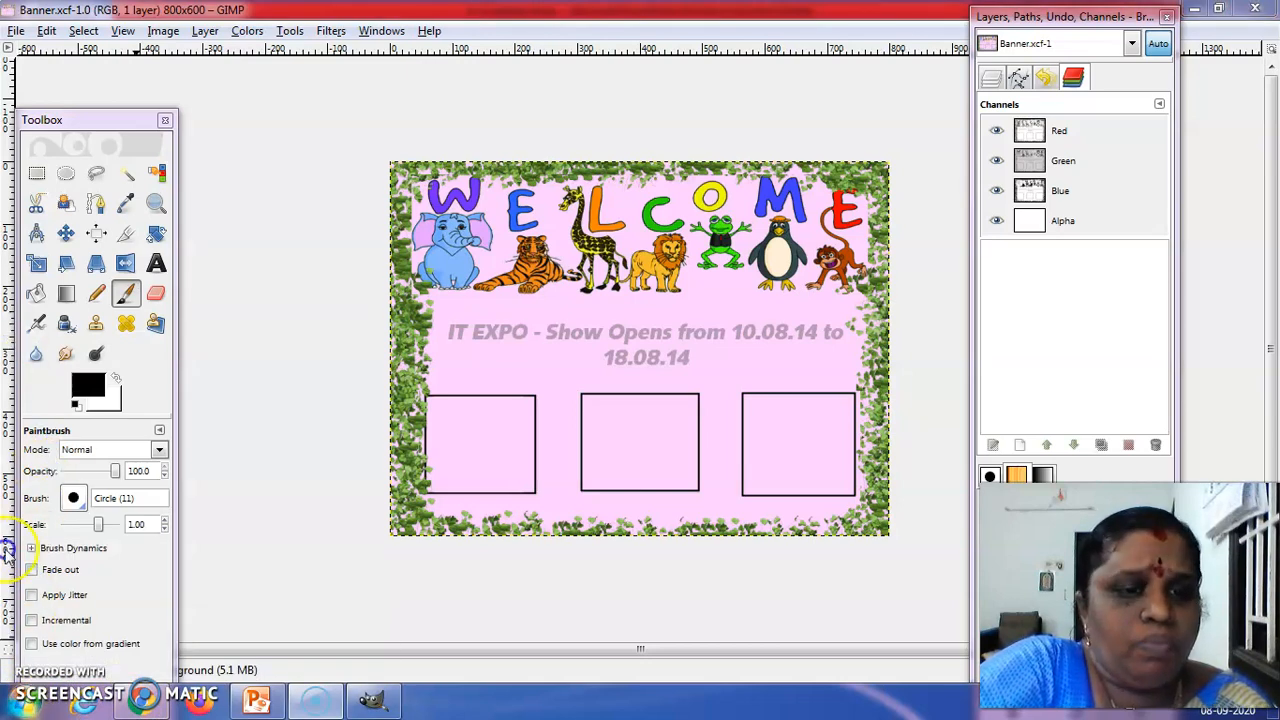
click(27, 702)
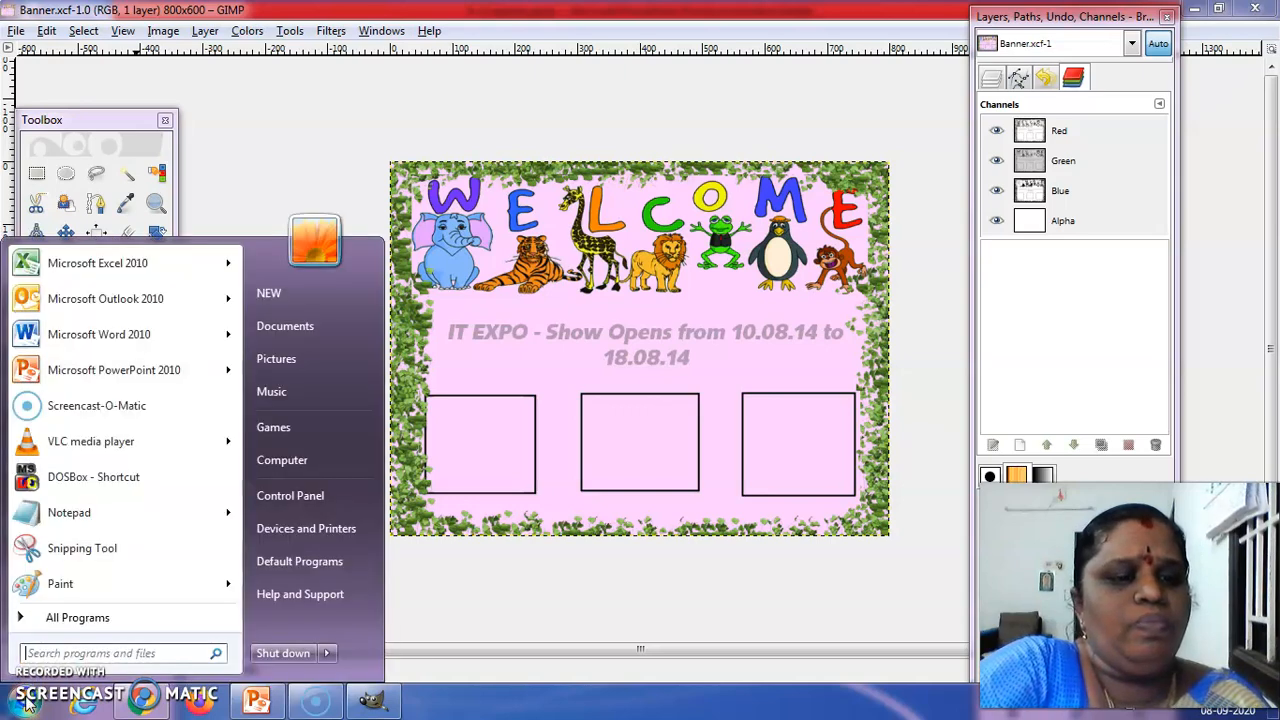
click(271, 471)
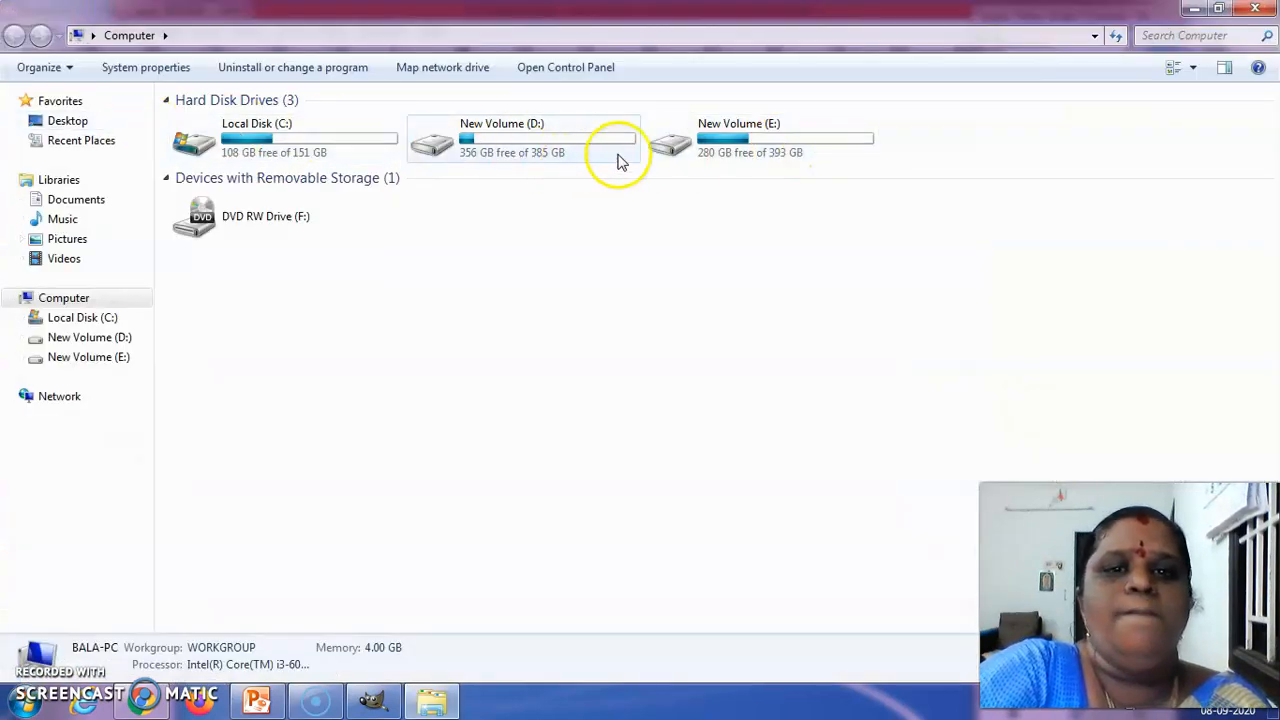
click(704, 140)
double_click(704, 140)
Browse to the Samples > Lesson 2 folder inside the GIMP folder and open the finished Banner sample in GIMP
double_click(363, 115)
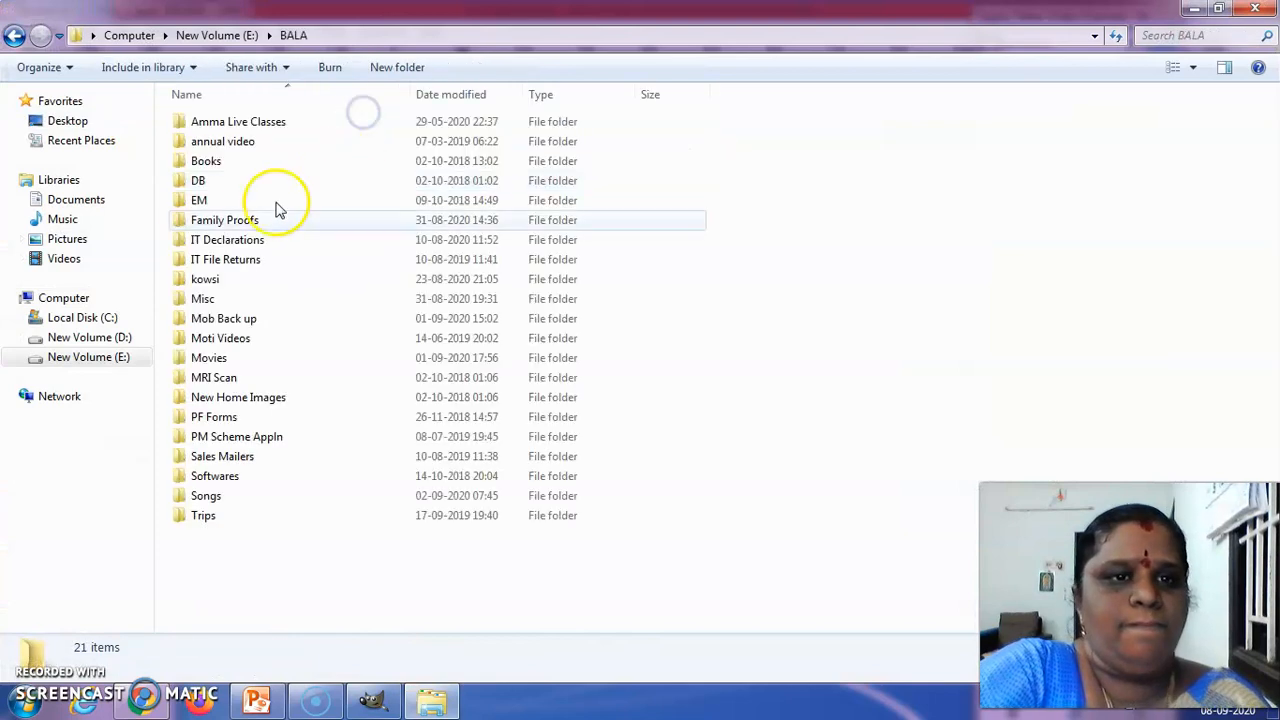
double_click(224, 282)
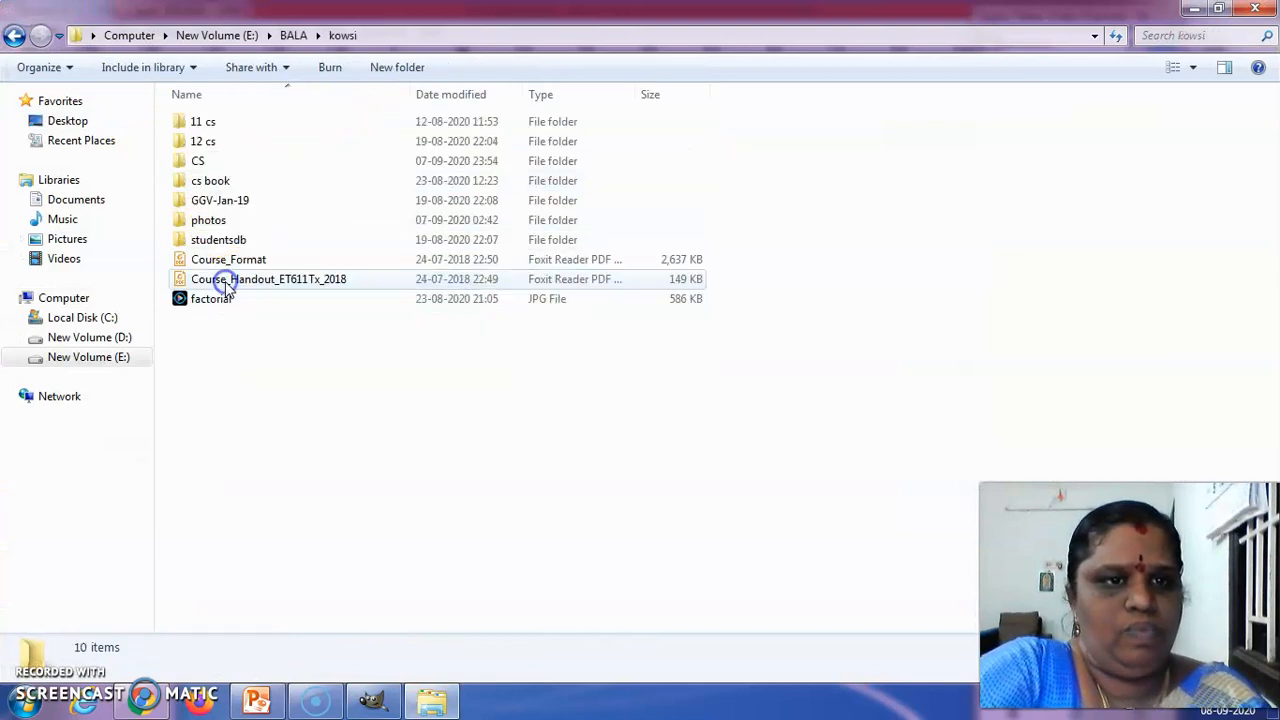
double_click(221, 163)
double_click(212, 141)
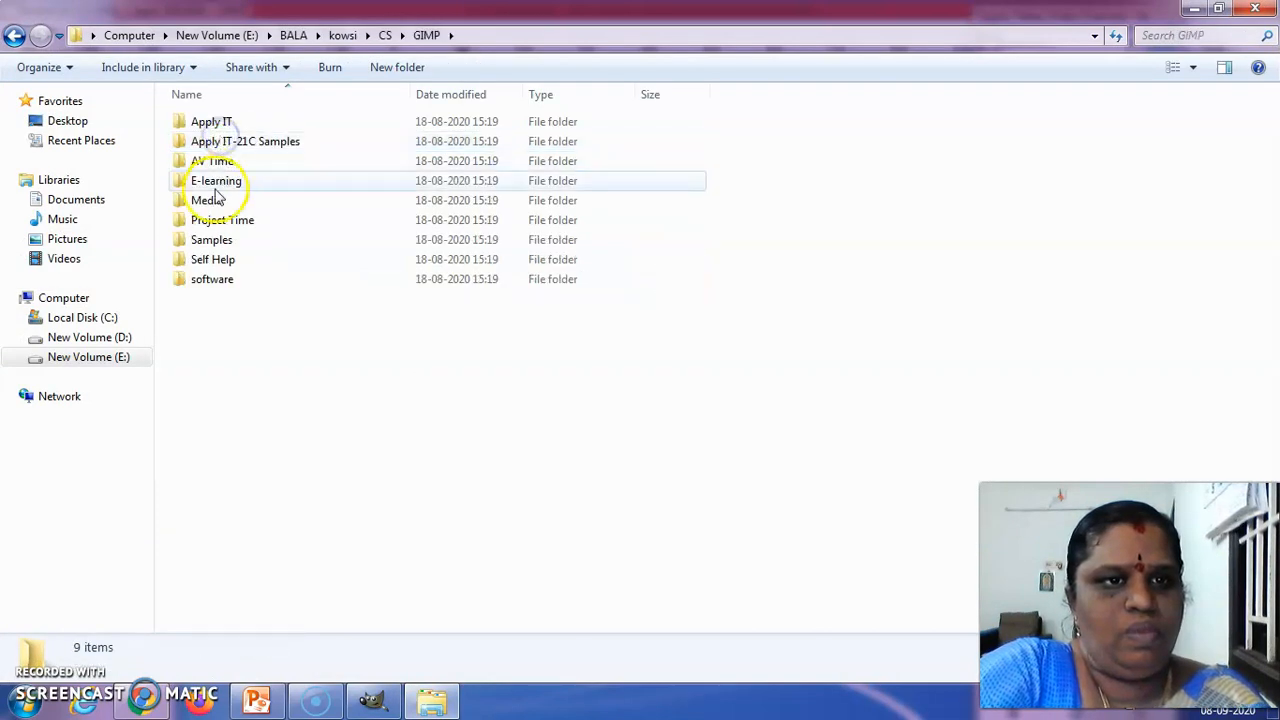
double_click(222, 241)
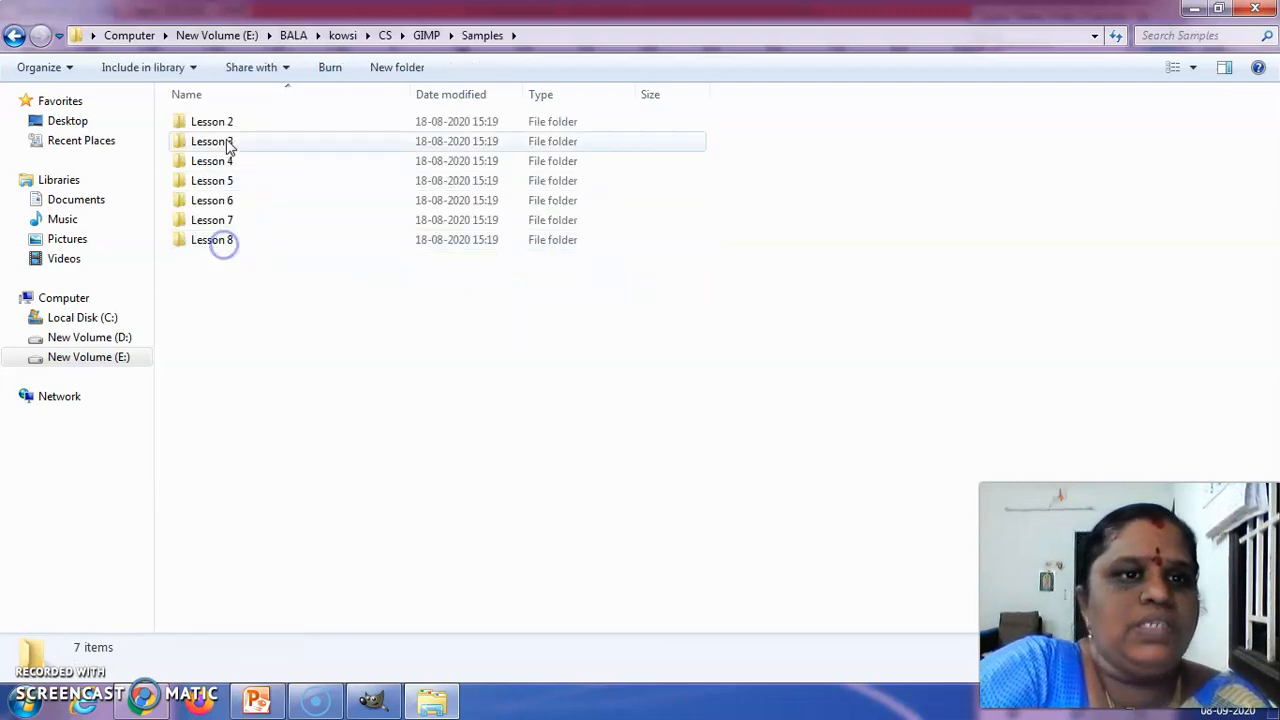
double_click(228, 123)
click(210, 122)
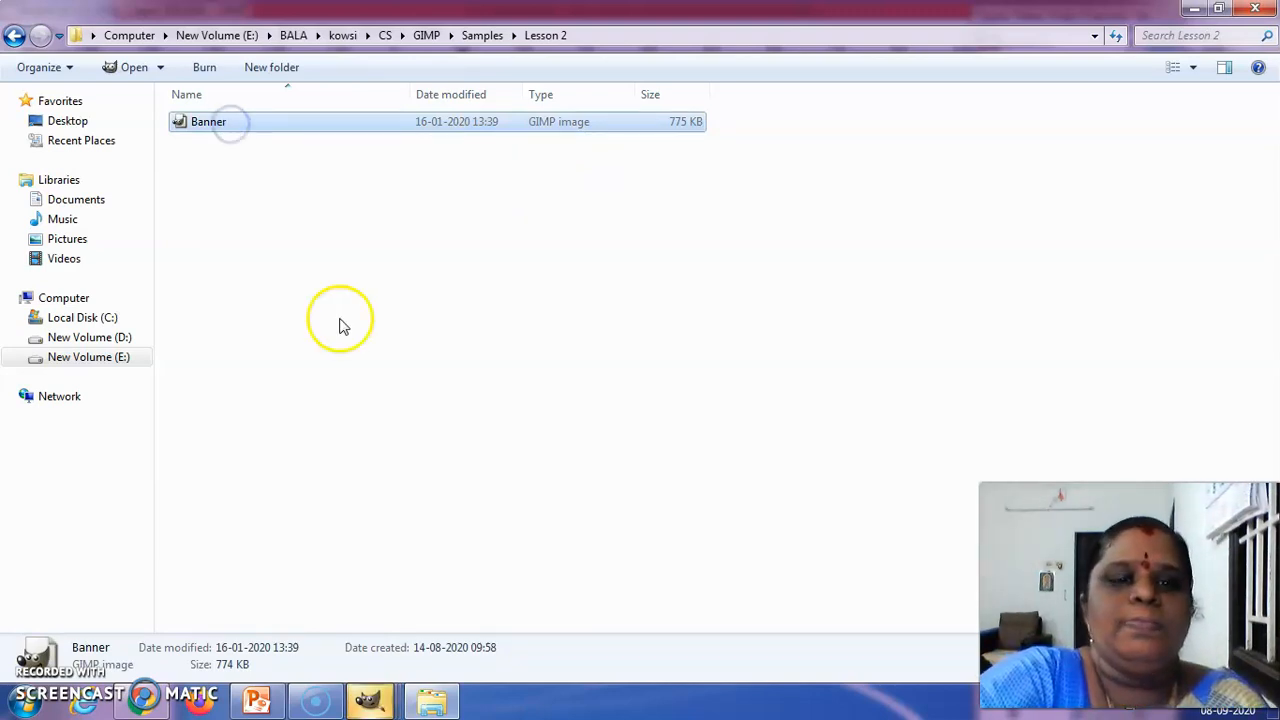
Close the duplicate sample window Banner.xcf-2.0
mouse_move(372, 705)
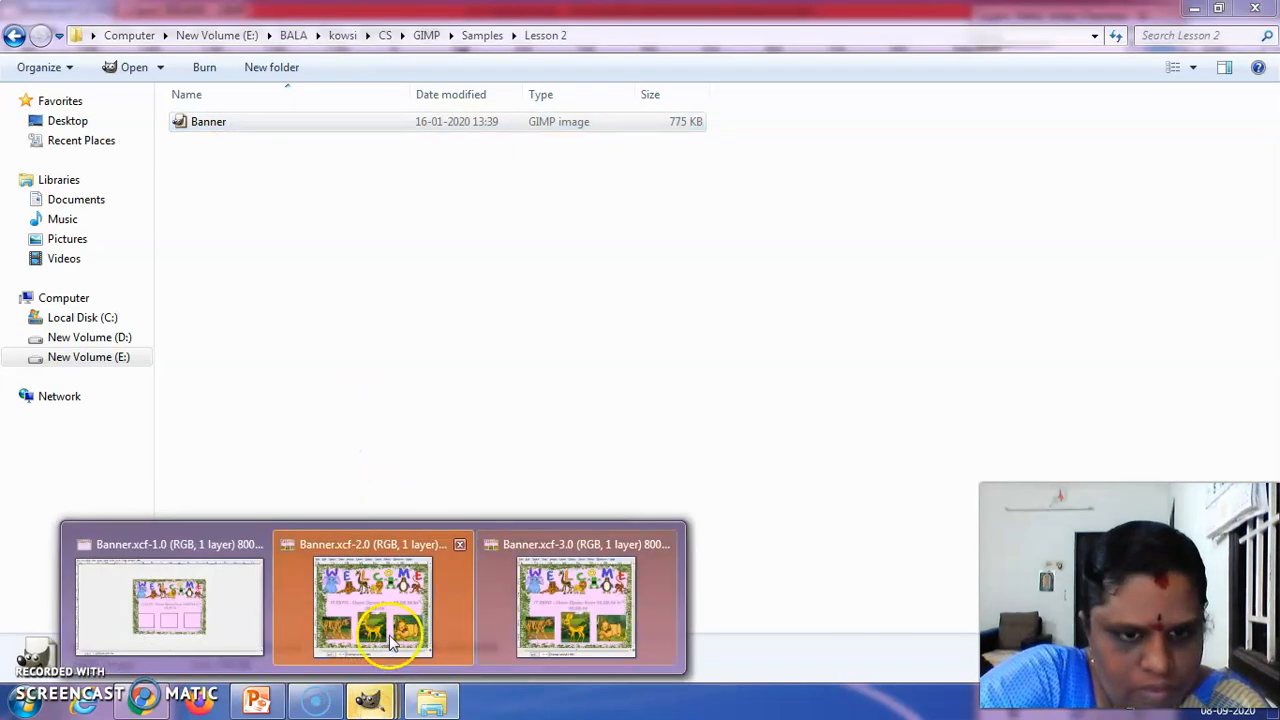
mouse_move(424, 603)
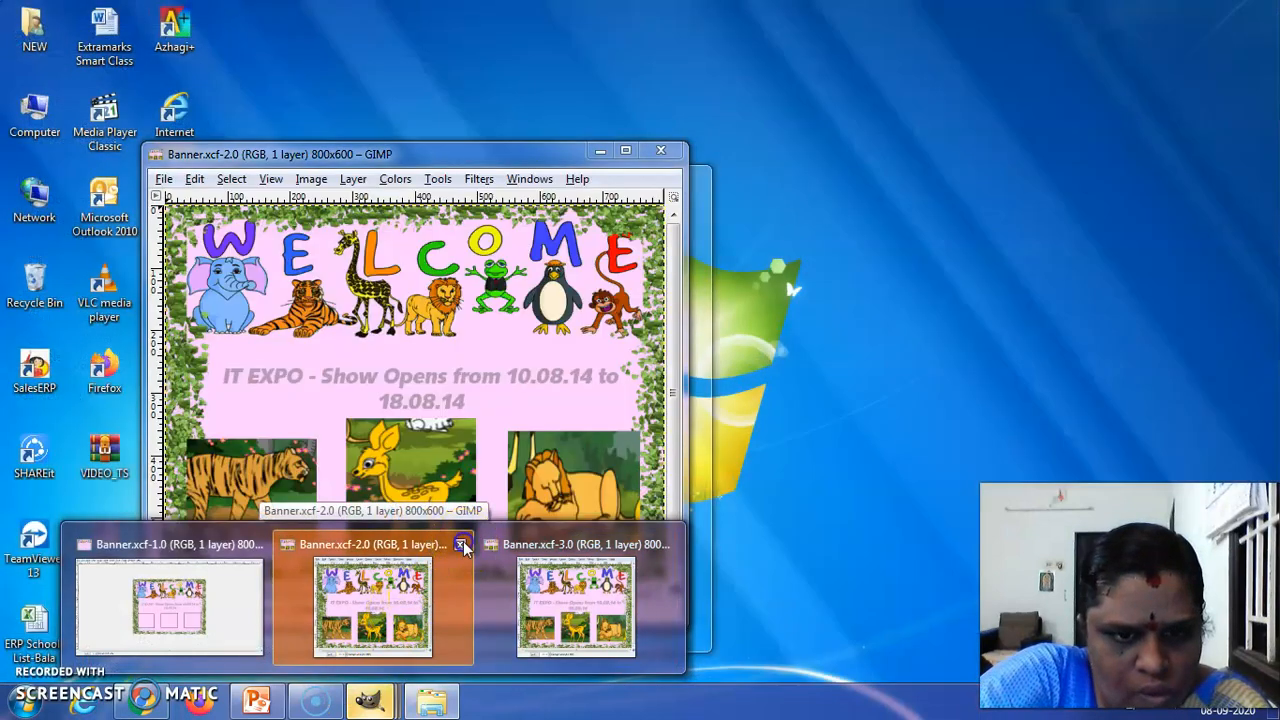
click(459, 544)
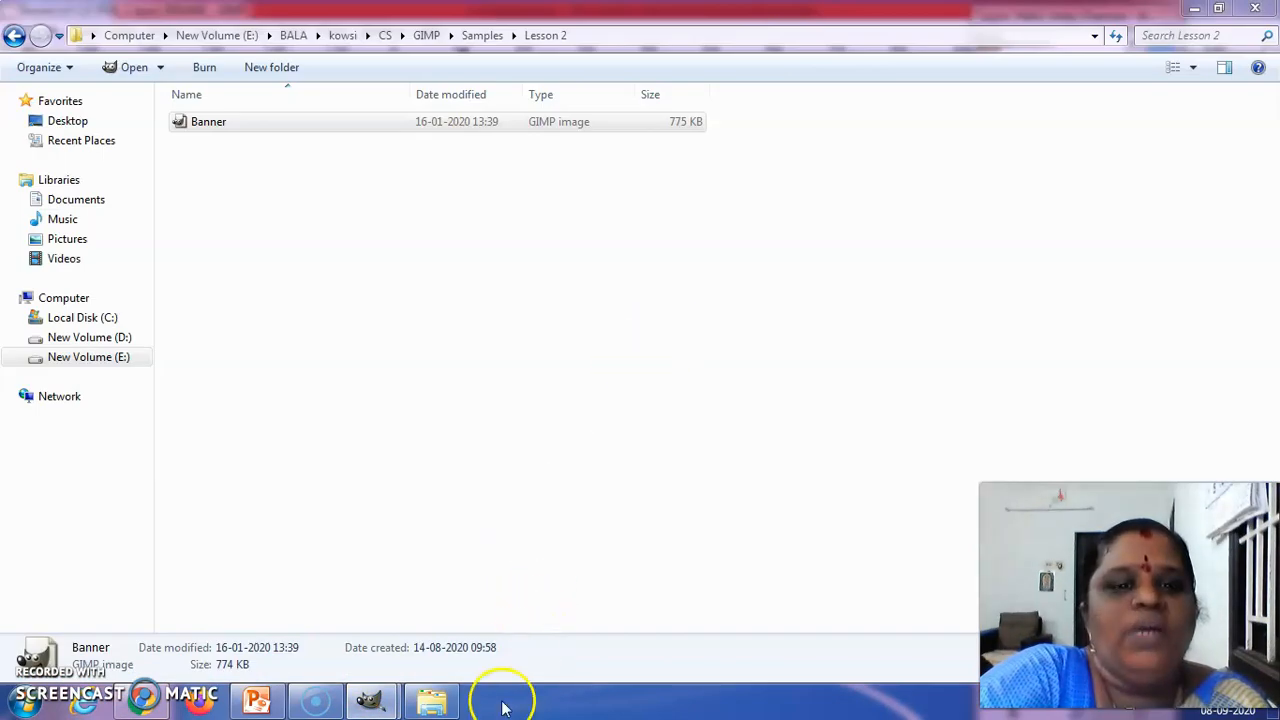
Switch to the sample window Banner.xcf-3.0 in GIMP and maximize it to examine the finished banner
mouse_move(378, 705)
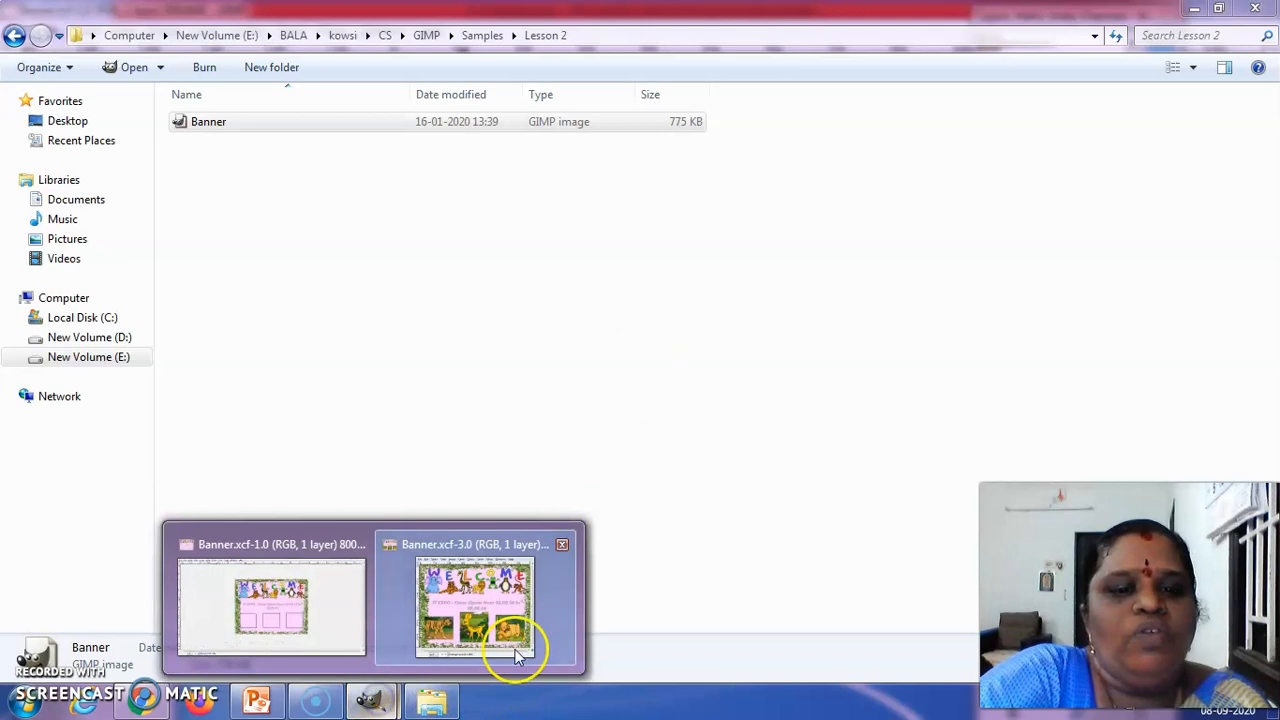
click(491, 604)
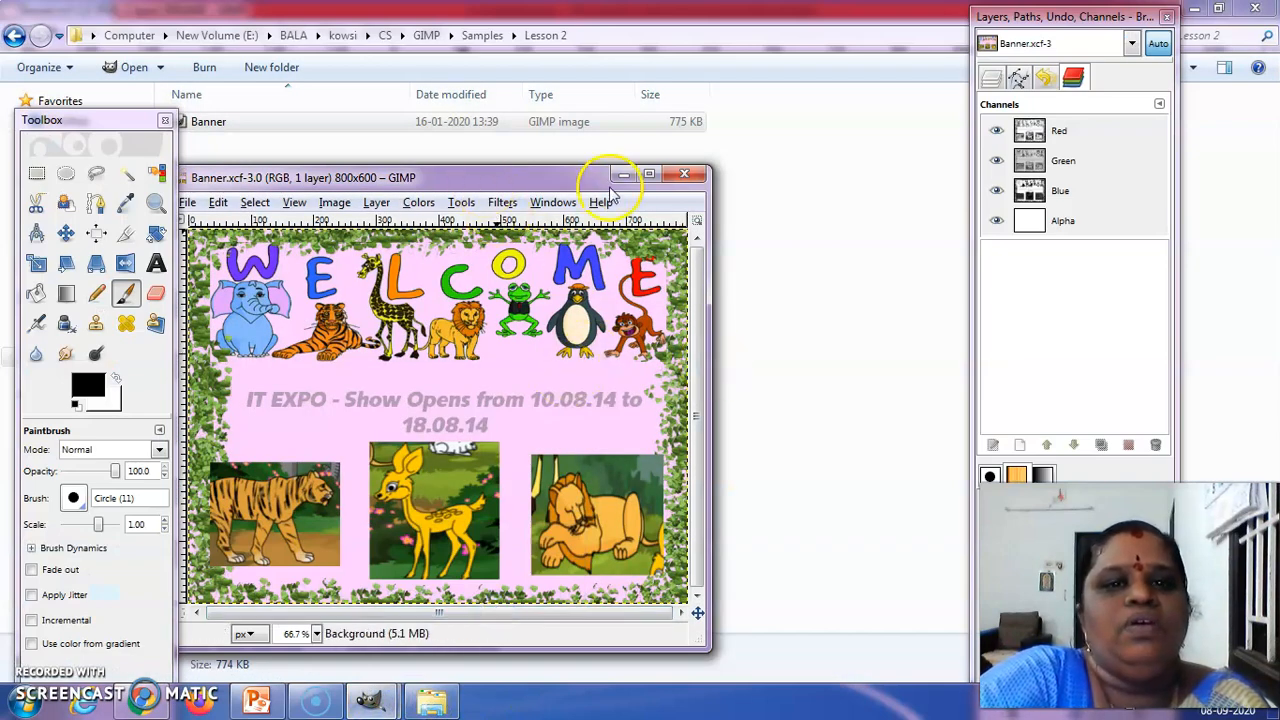
click(648, 178)
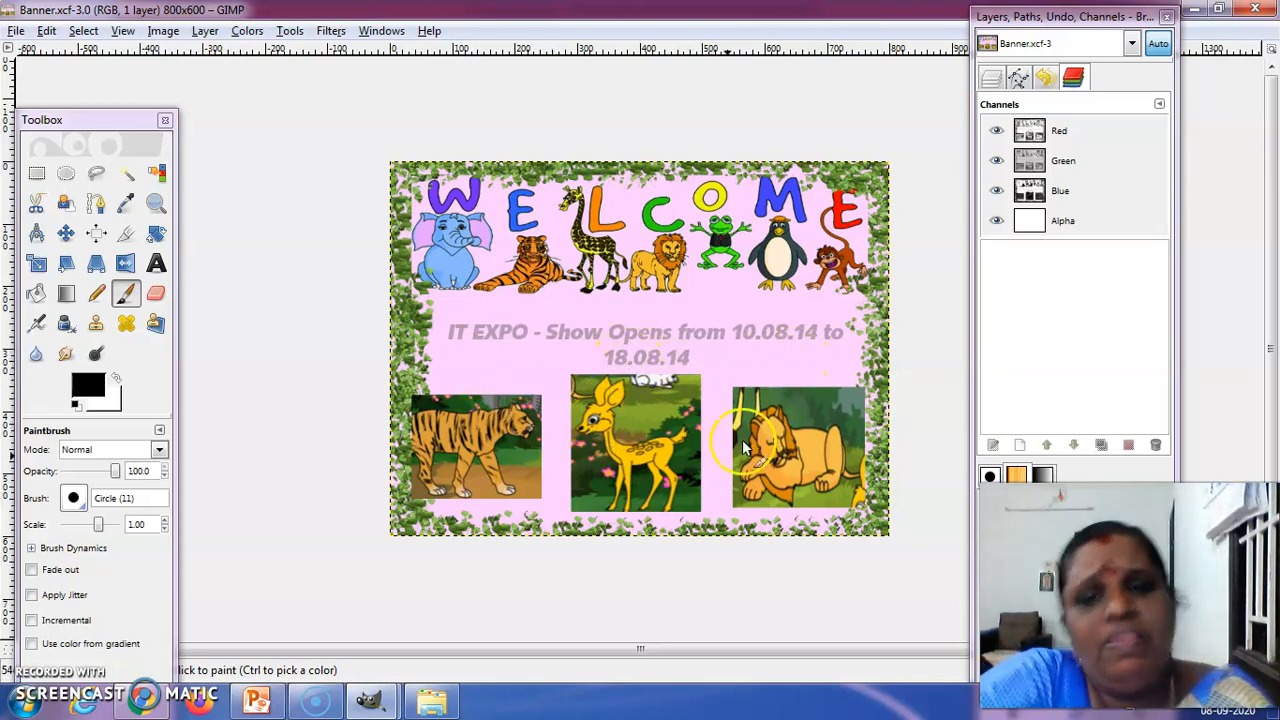
Restore and close the sample banner window, and minimize Windows Explorer to return to the Banner.xcf-1.0 project
click(1218, 9)
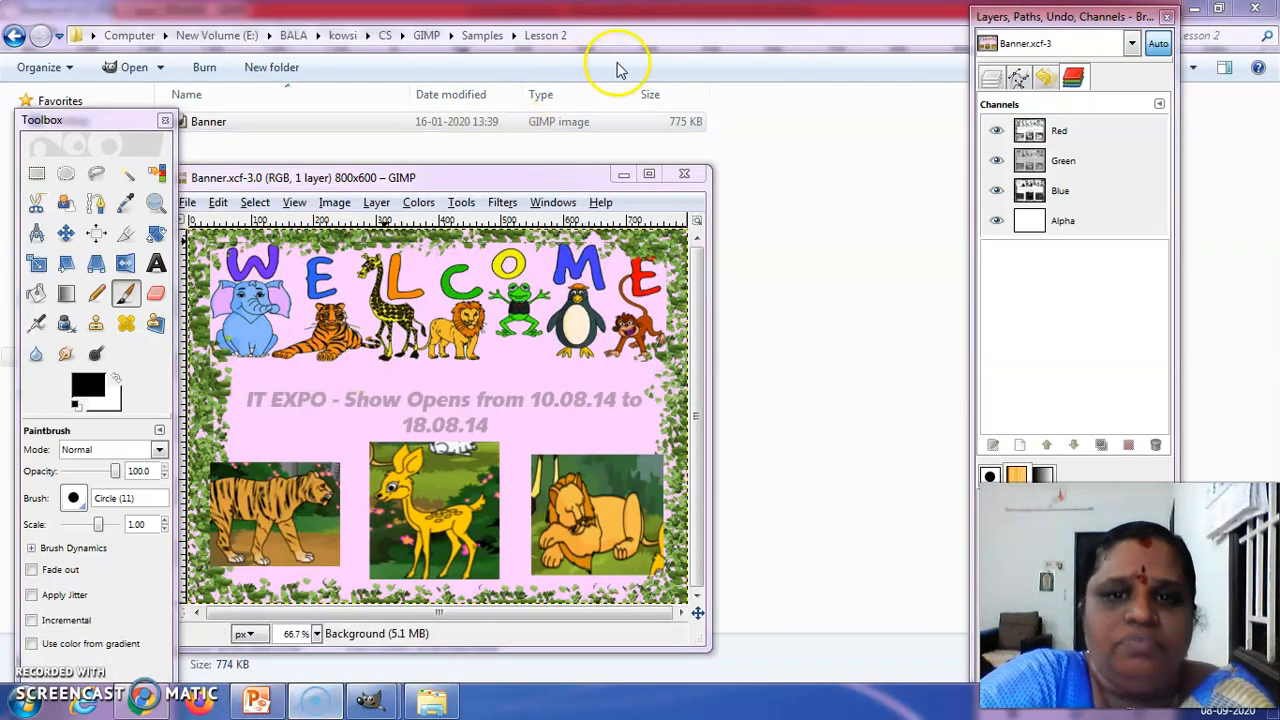
click(676, 177)
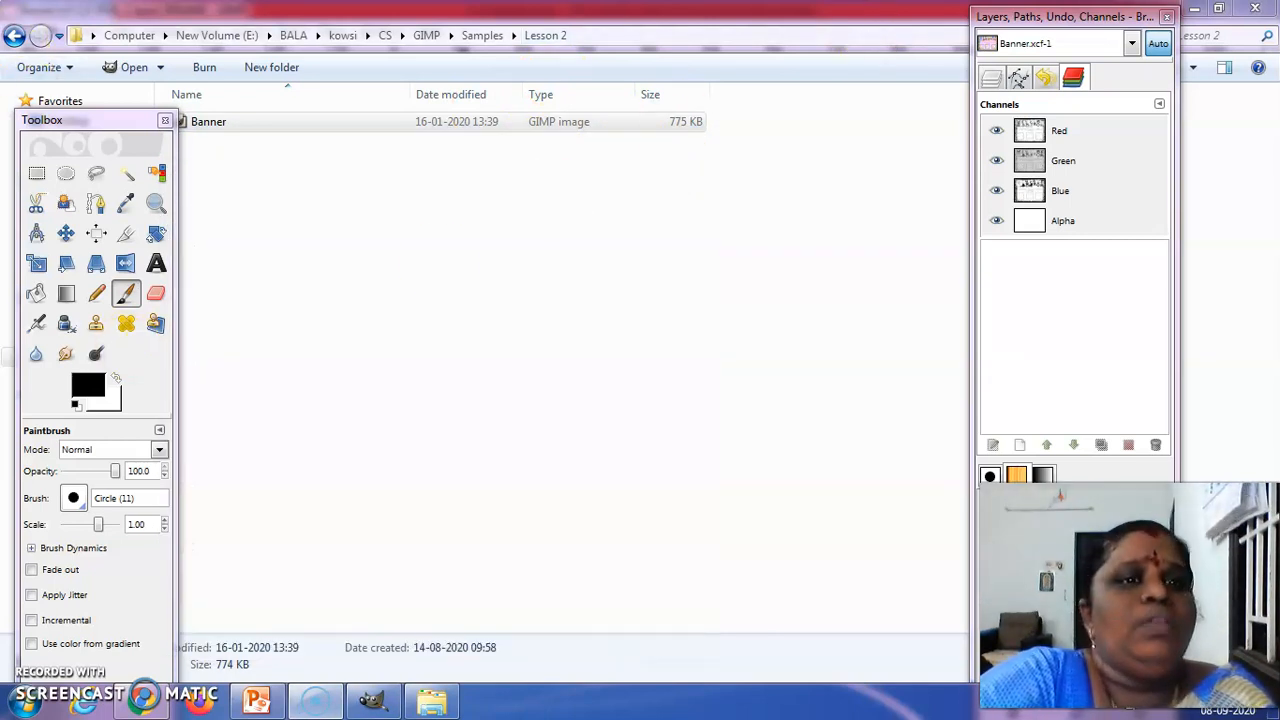
click(1192, 8)
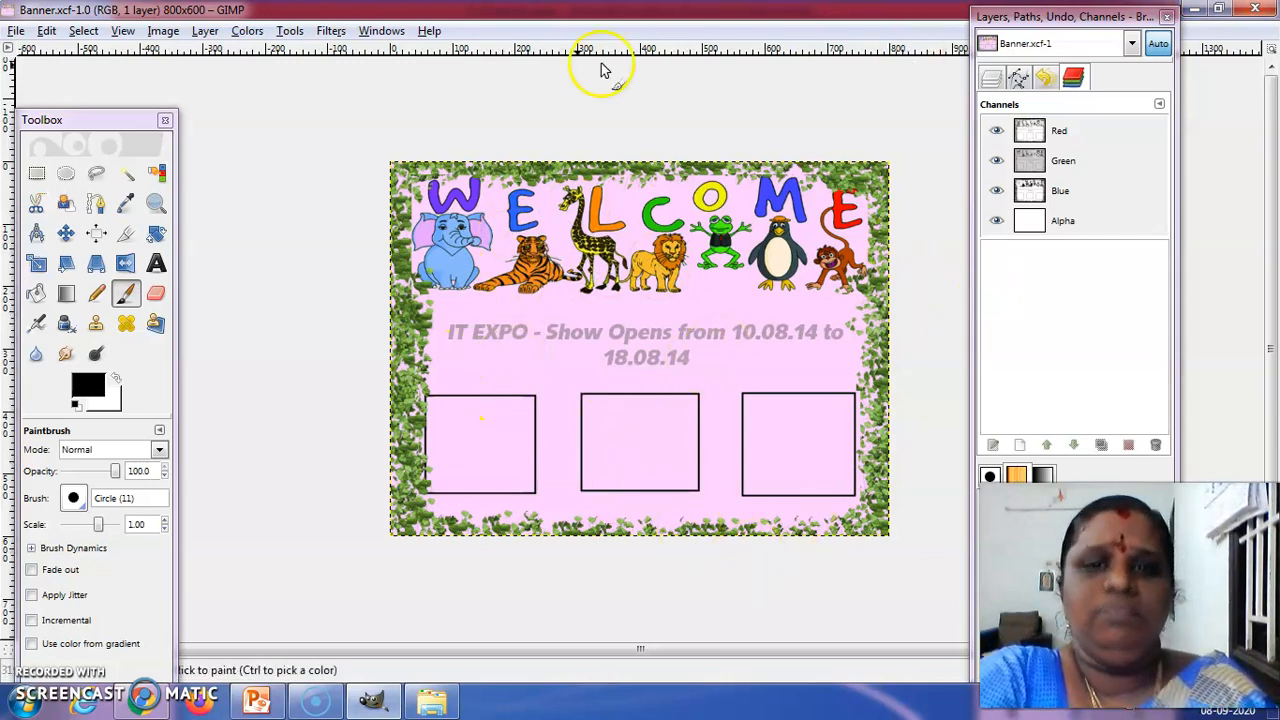
Open Jungle.jpg.png from the GIMP Media folder and bring its image window to the front
click(16, 31)
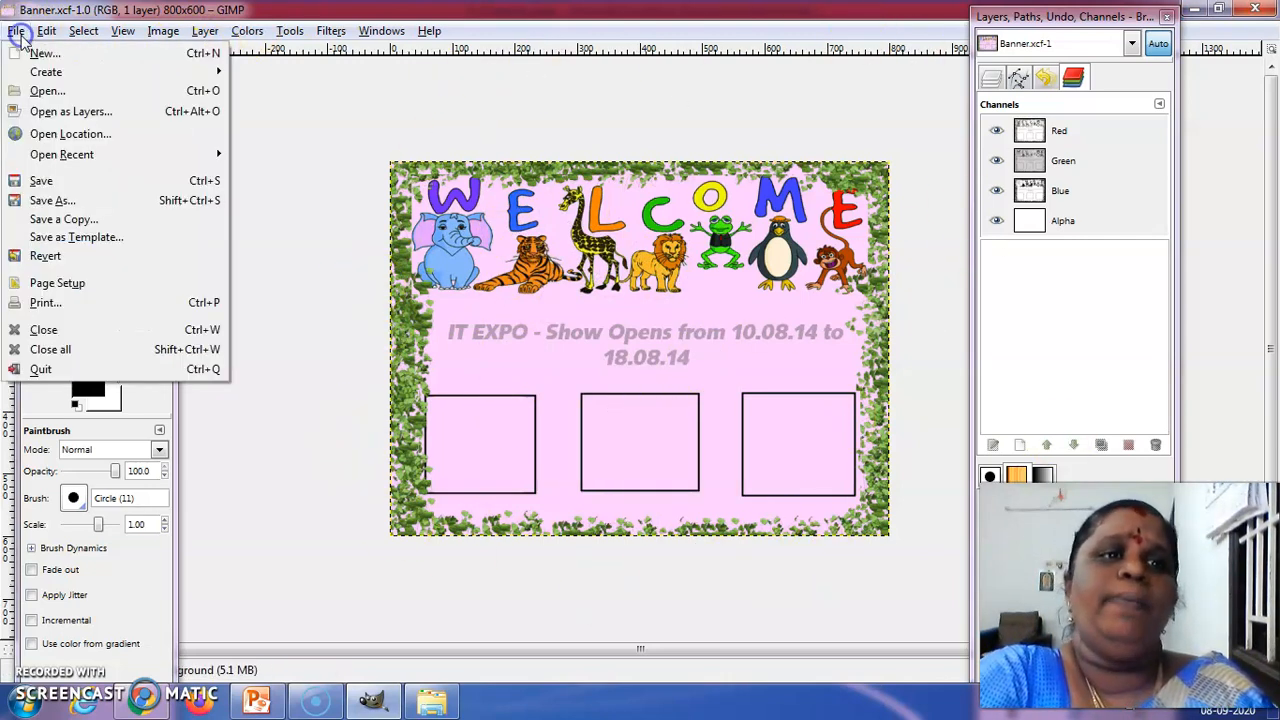
click(34, 91)
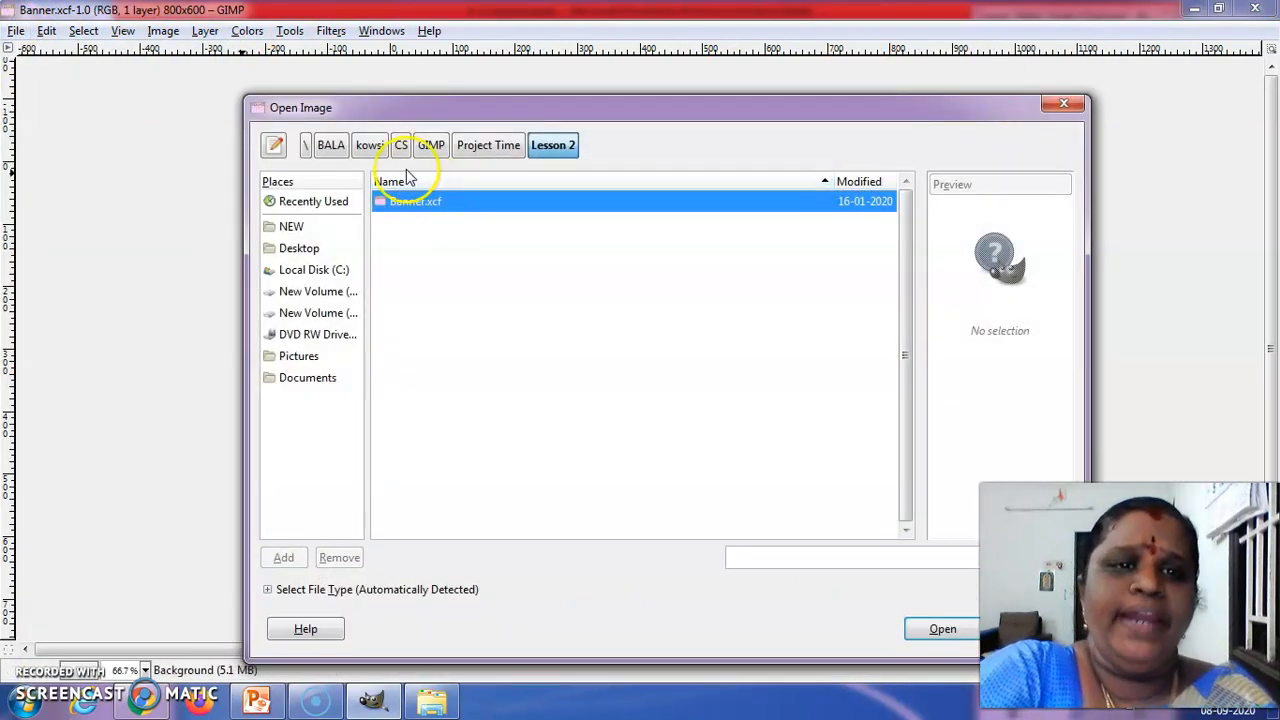
click(510, 147)
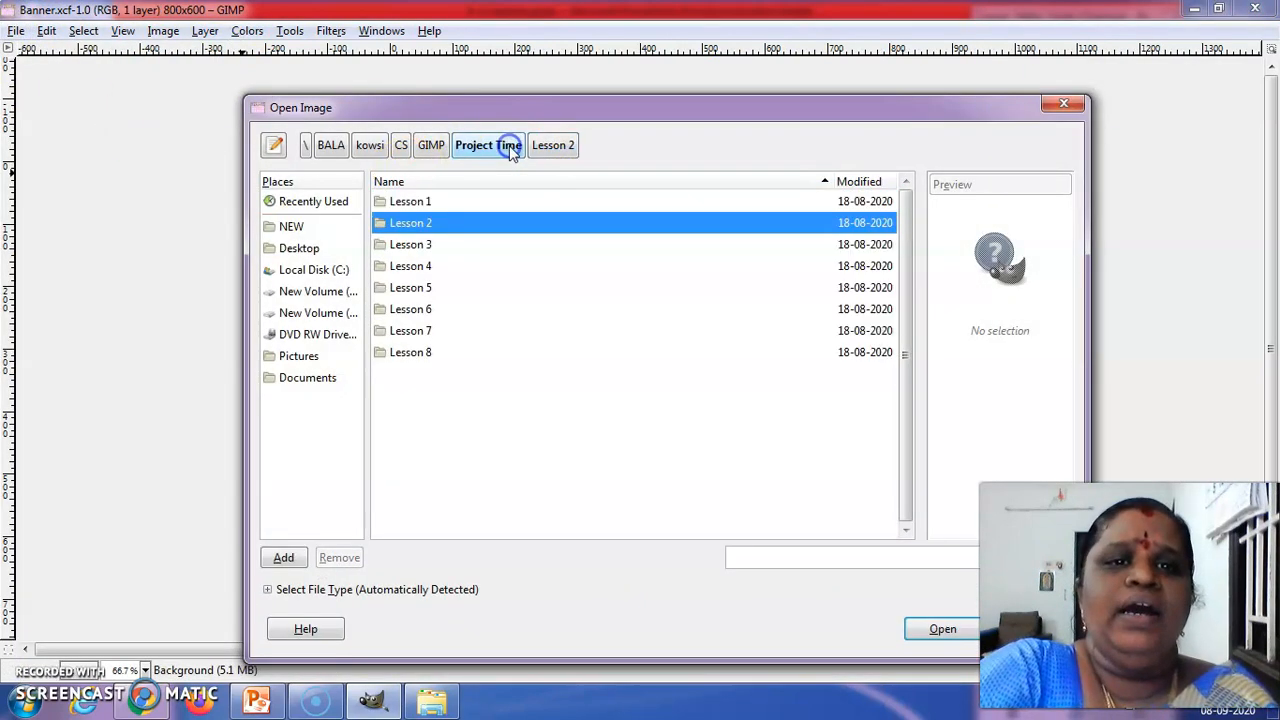
click(432, 147)
click(395, 310)
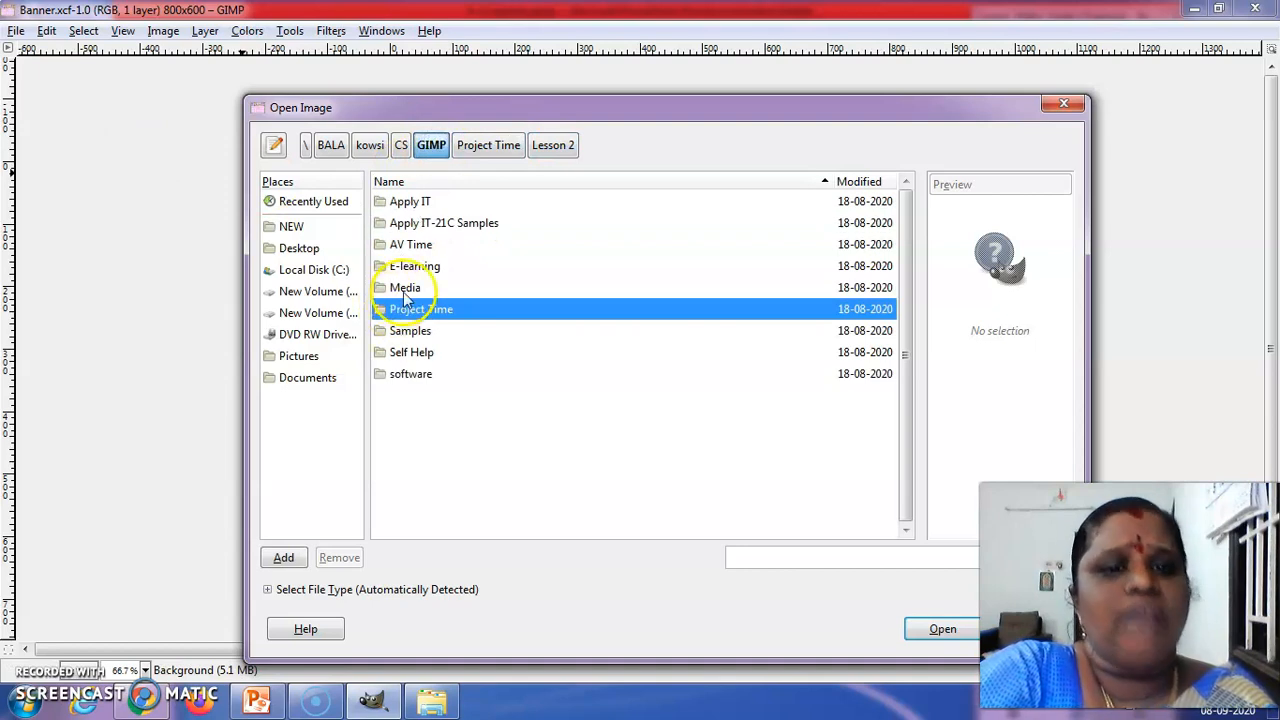
double_click(405, 289)
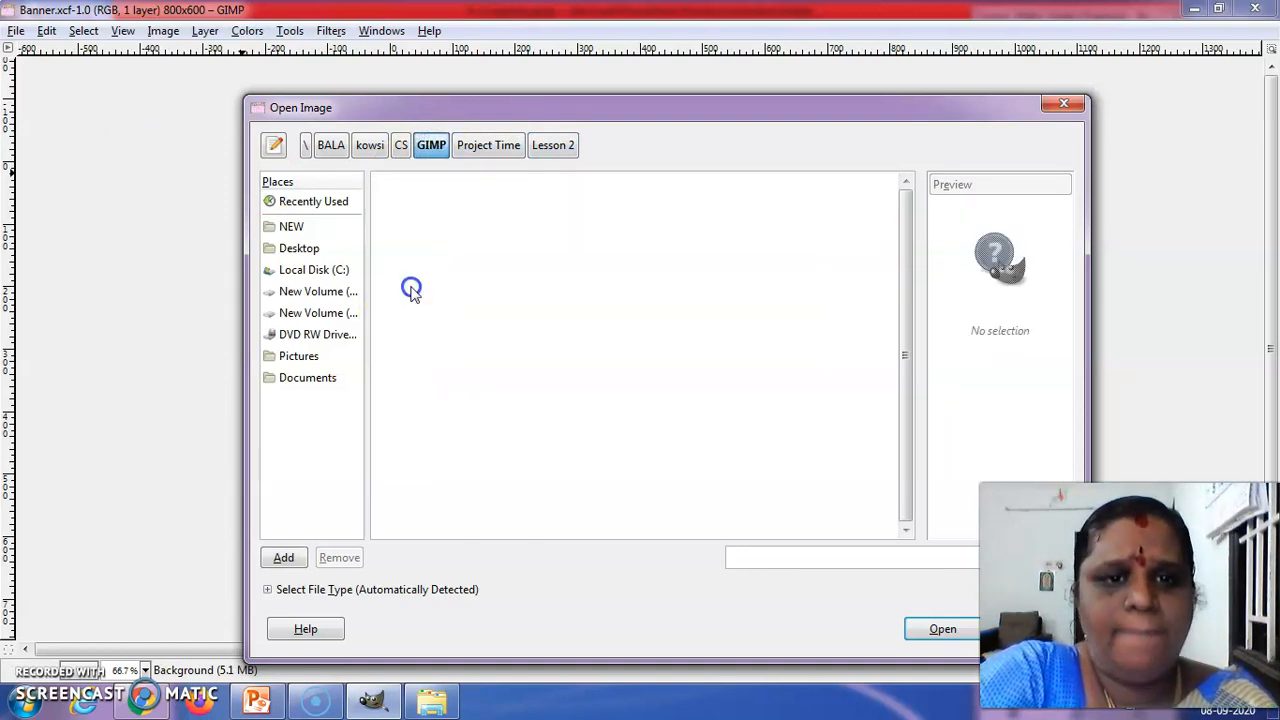
click(425, 245)
double_click(425, 245)
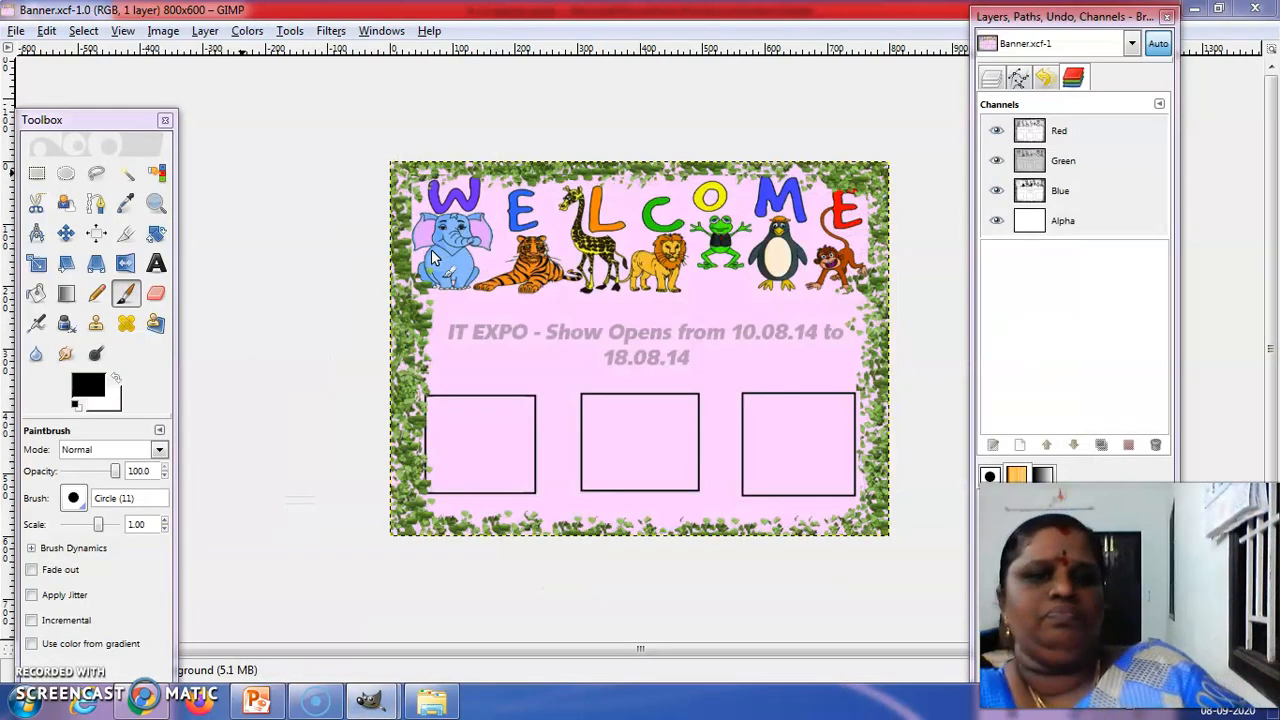
mouse_move(368, 705)
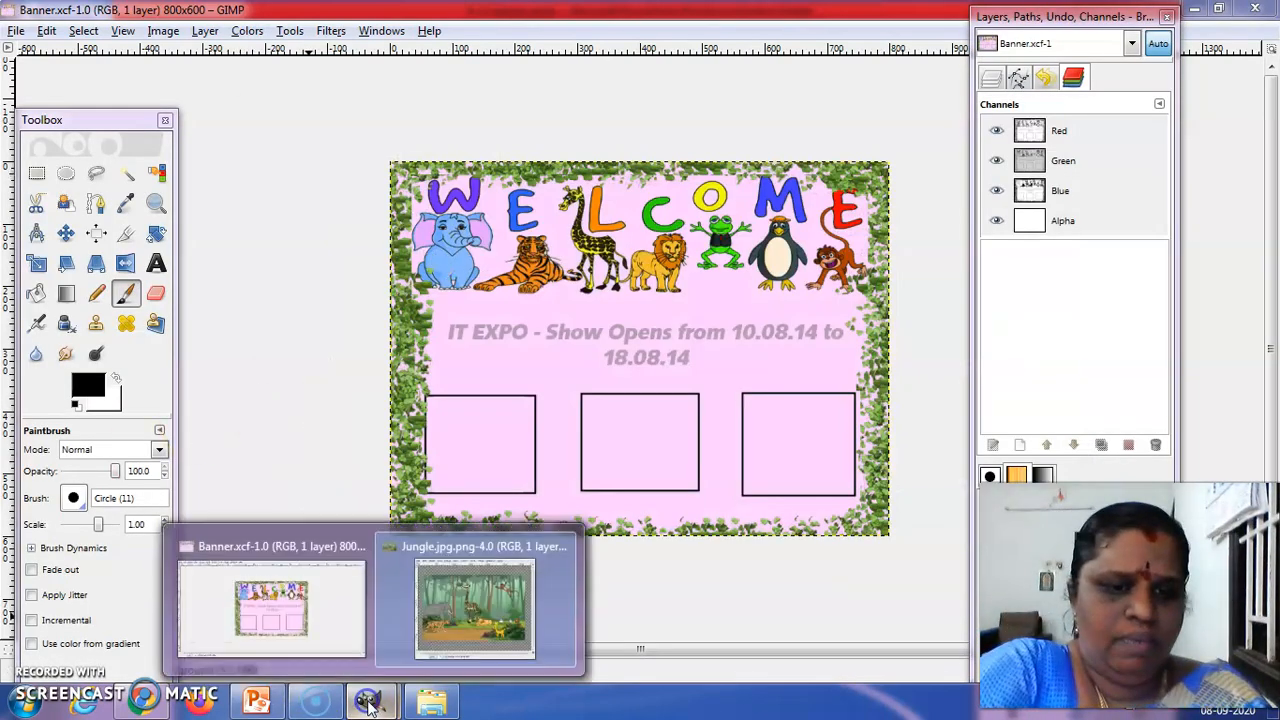
click(395, 601)
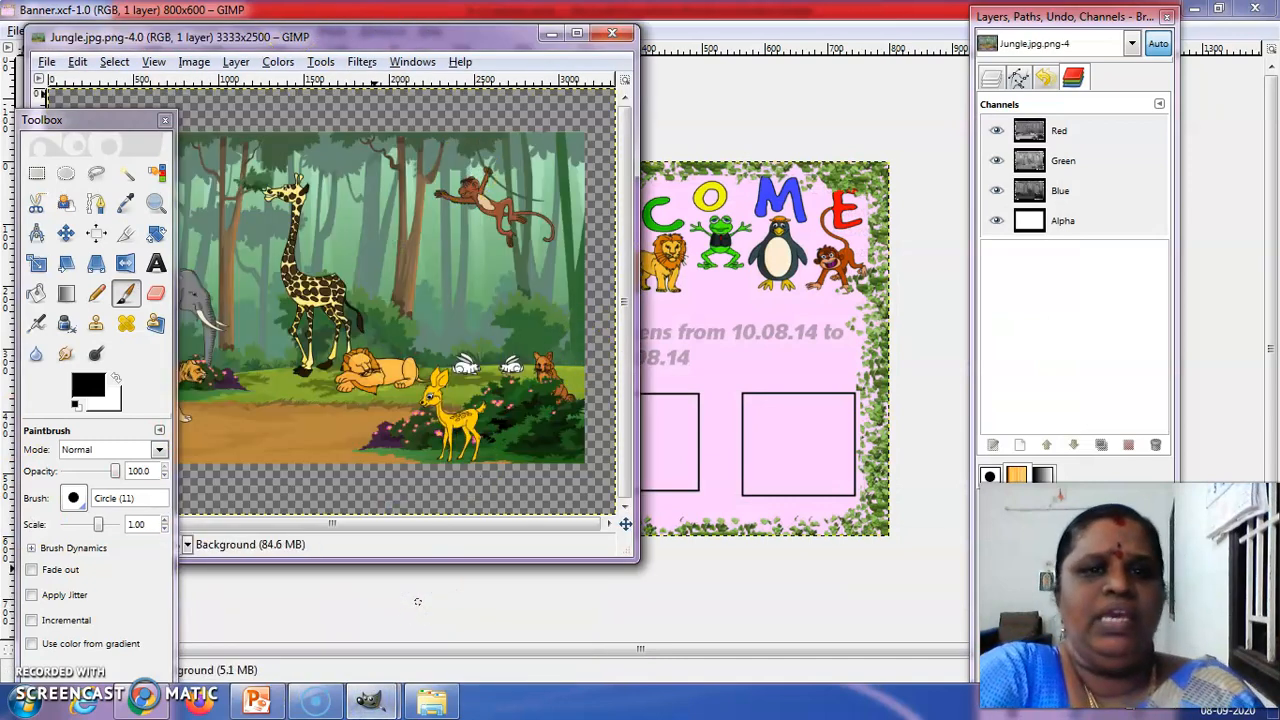
Maximize the Jungle.jpg.png image, make a rectangular selection around the hanging monkey and copy it
click(577, 34)
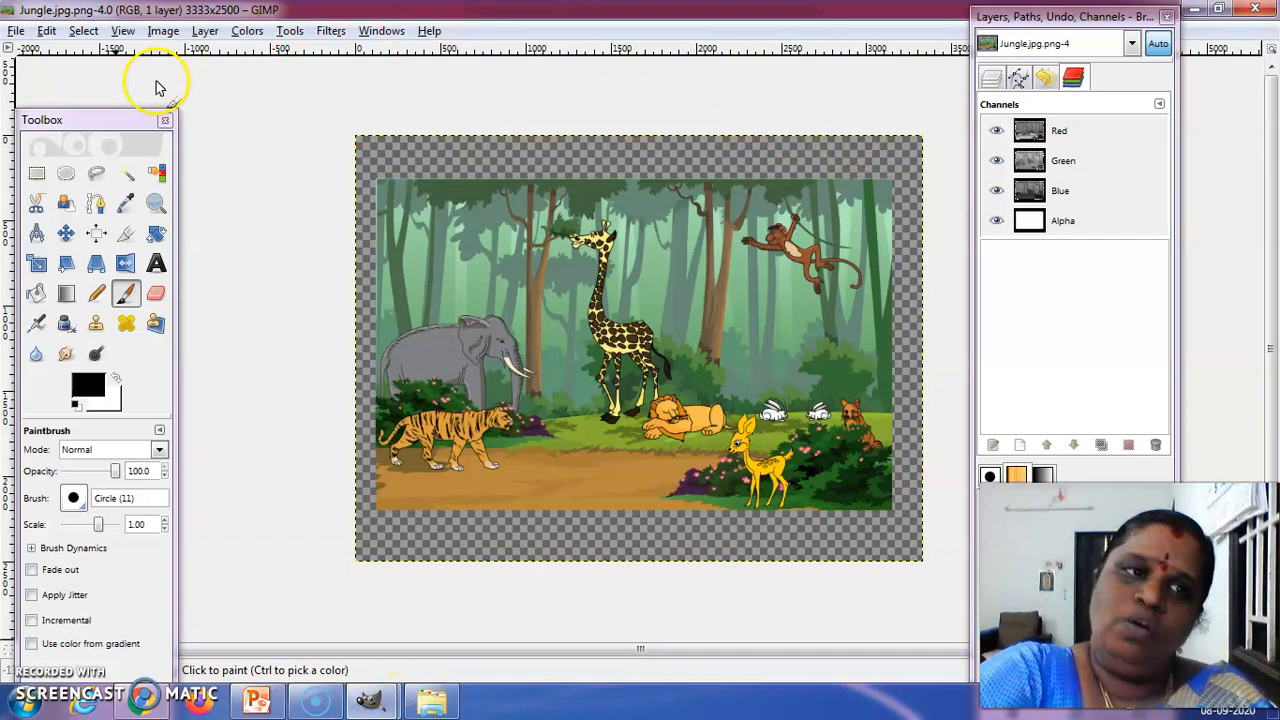
click(40, 177)
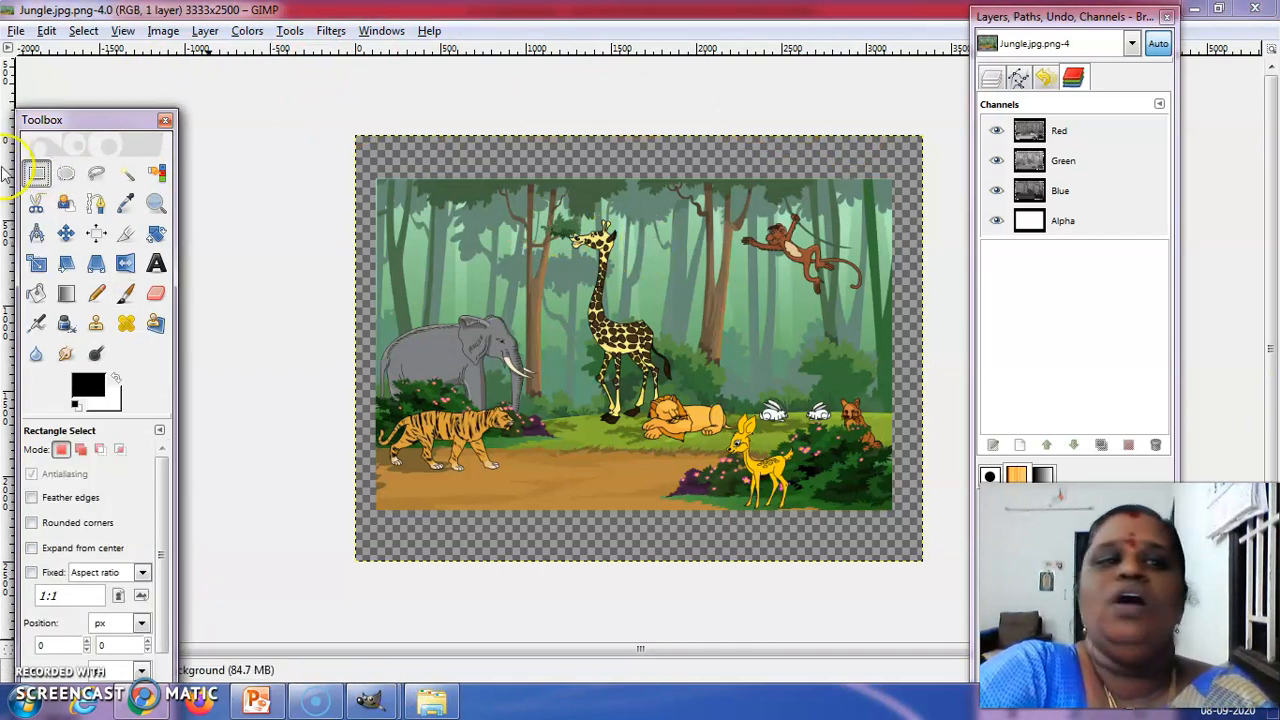
drag(48, 125, 77, 13)
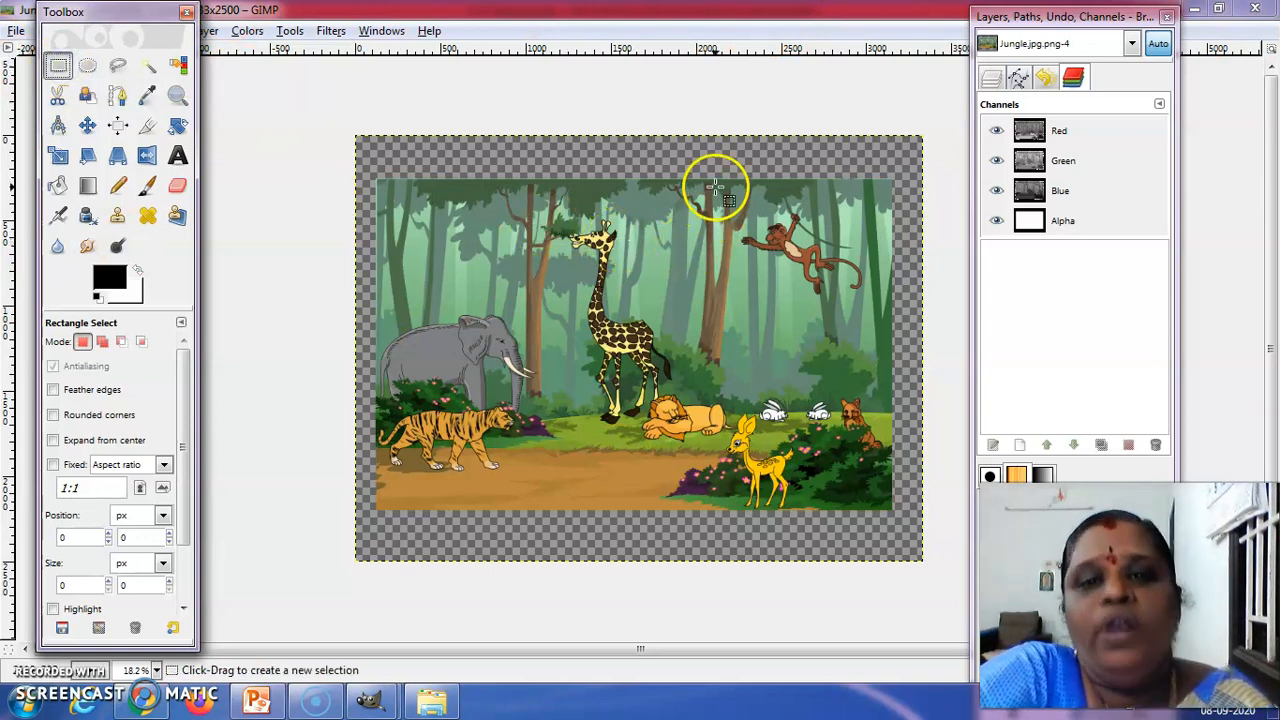
drag(733, 208, 876, 308)
key(shift+t)
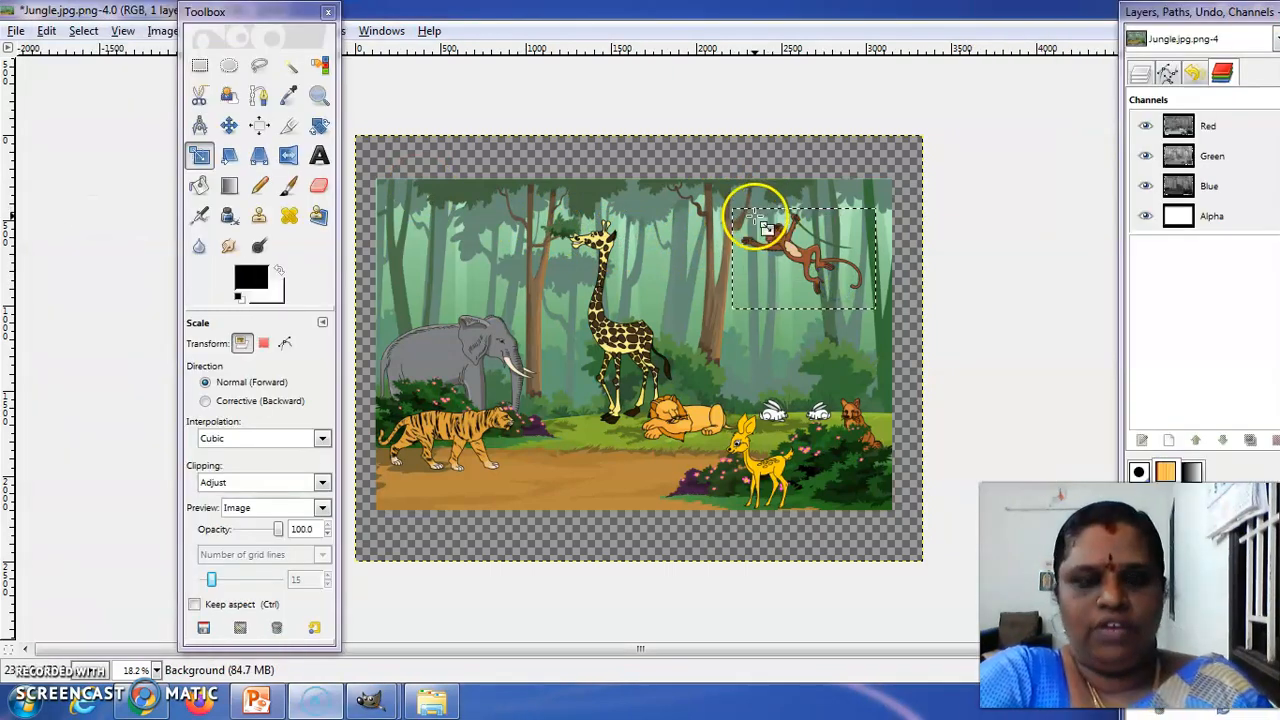
click(46, 31)
click(100, 162)
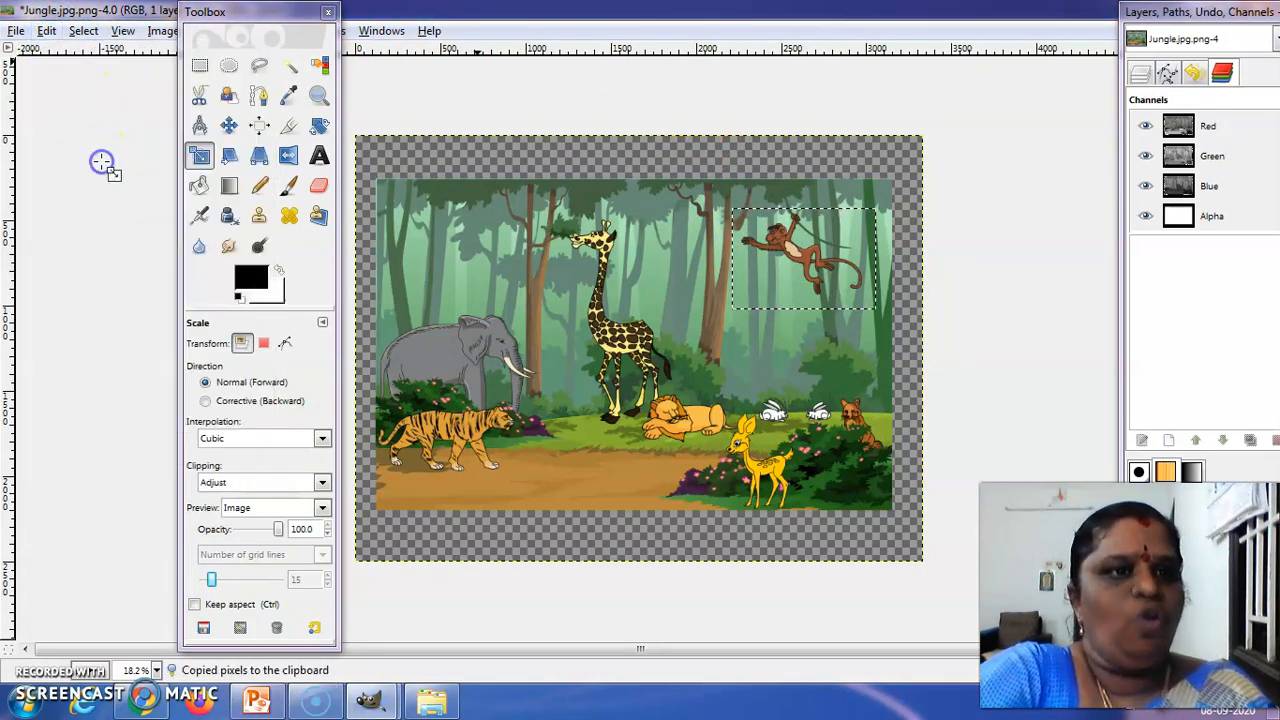
Switch to the Banner.xcf-1.0 image and paste the copied monkey picture into it
mouse_move(370, 700)
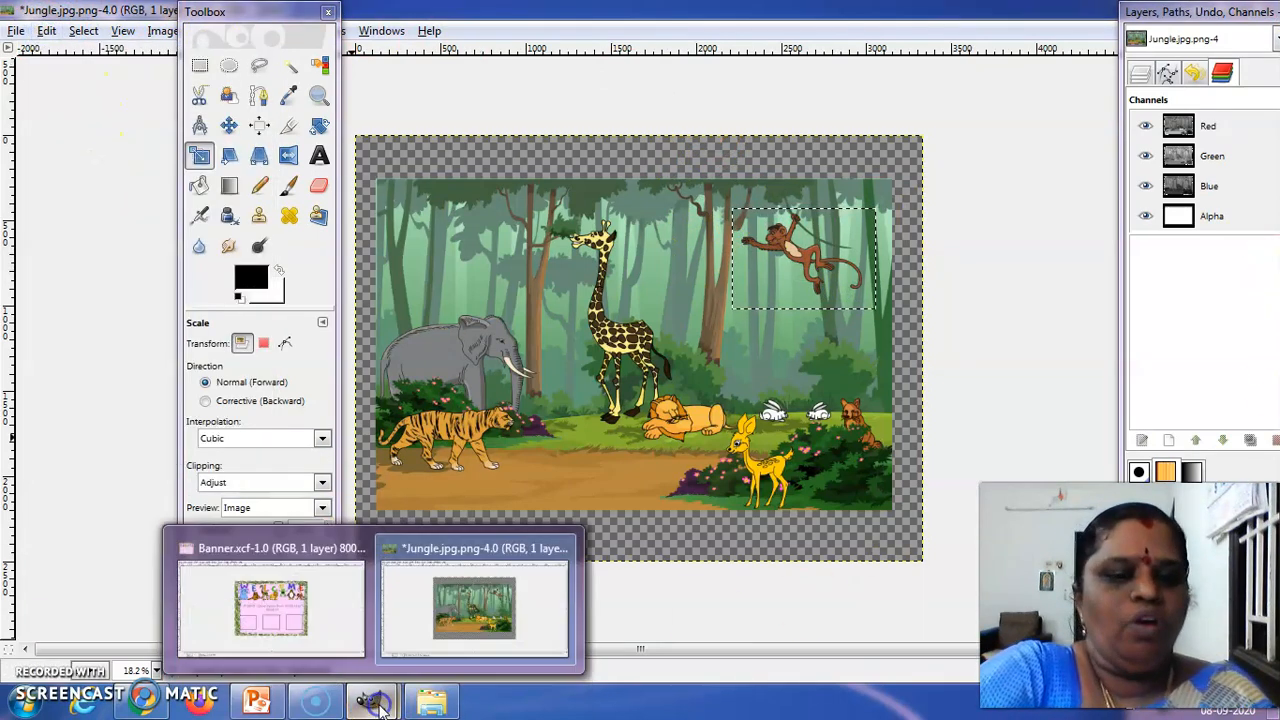
click(307, 623)
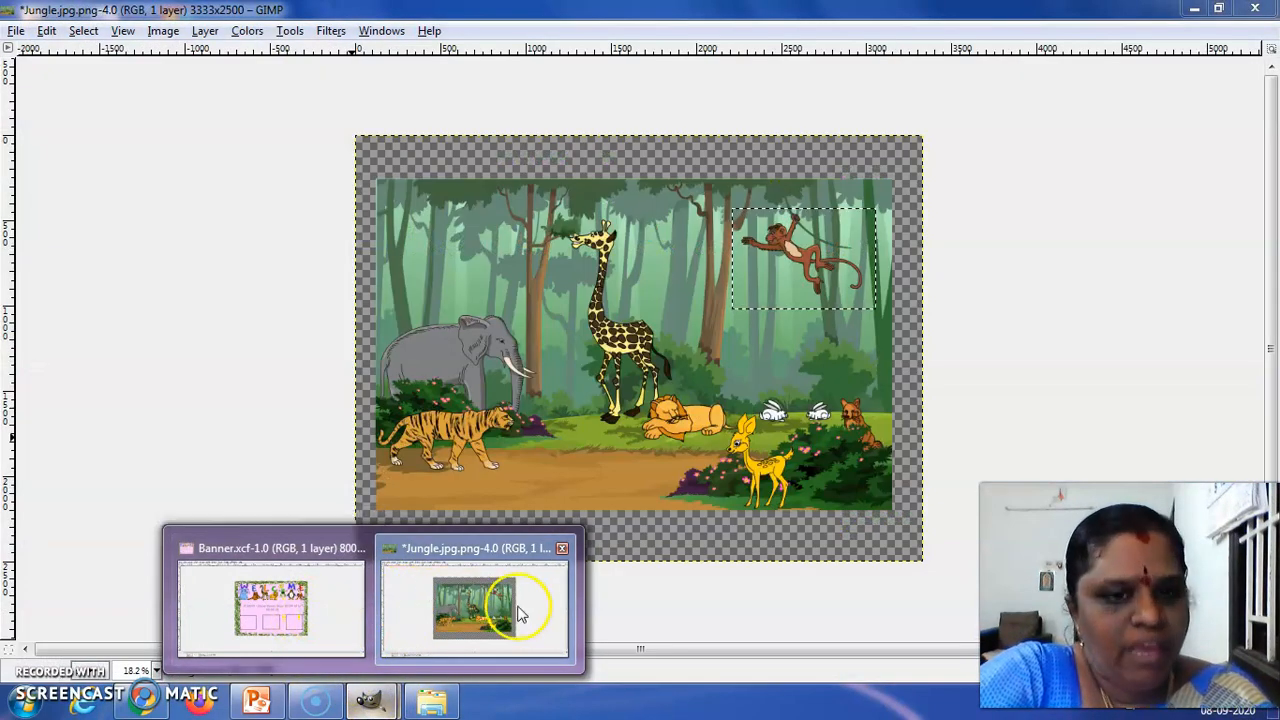
click(351, 606)
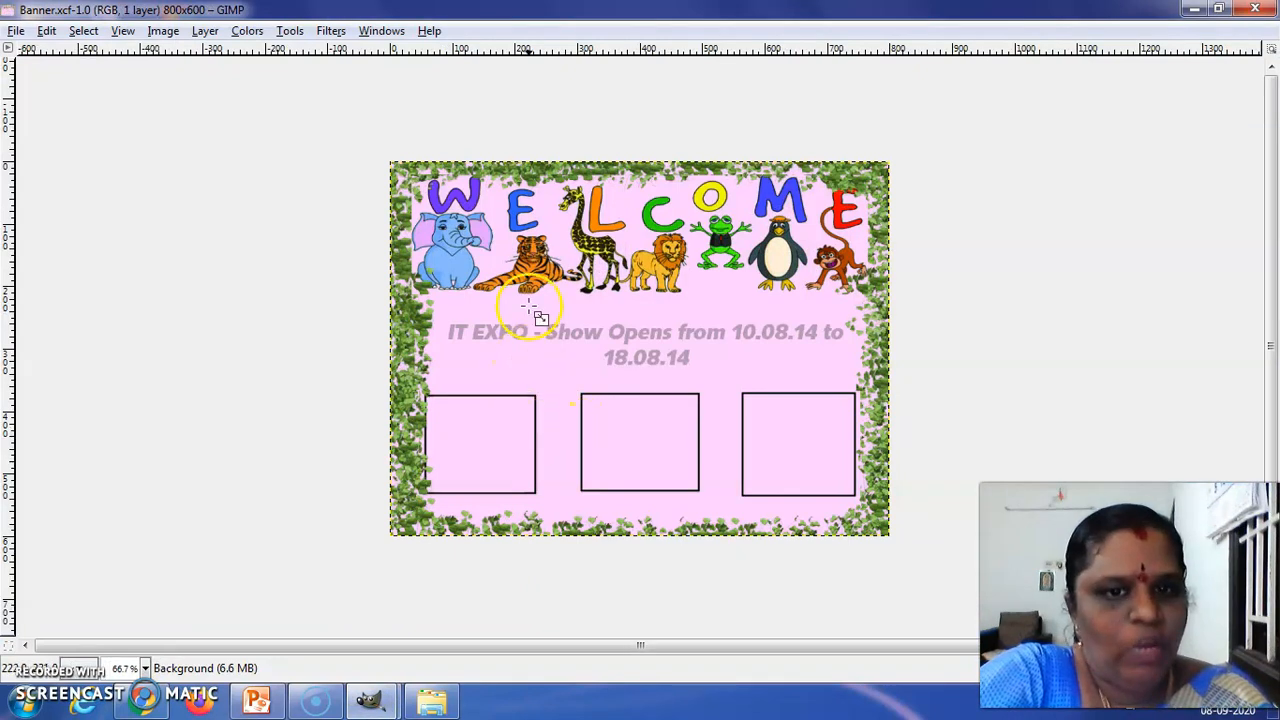
key(Tab)
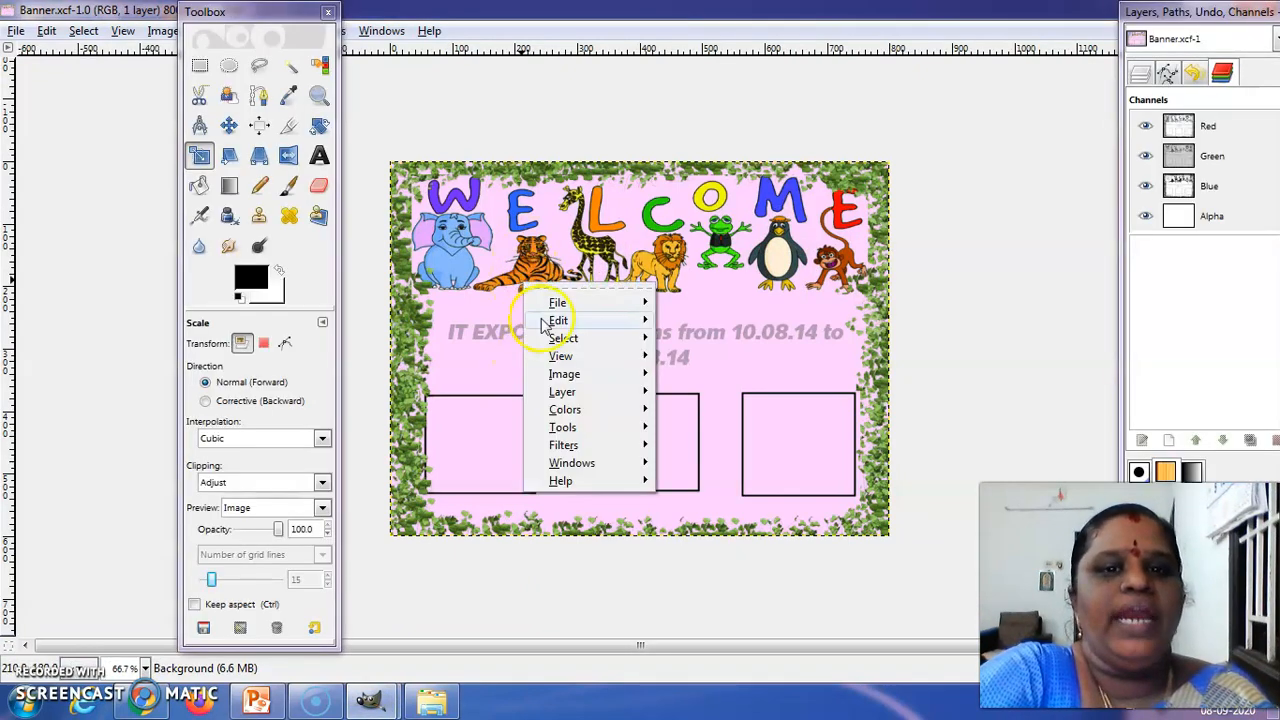
mouse_move(543, 325)
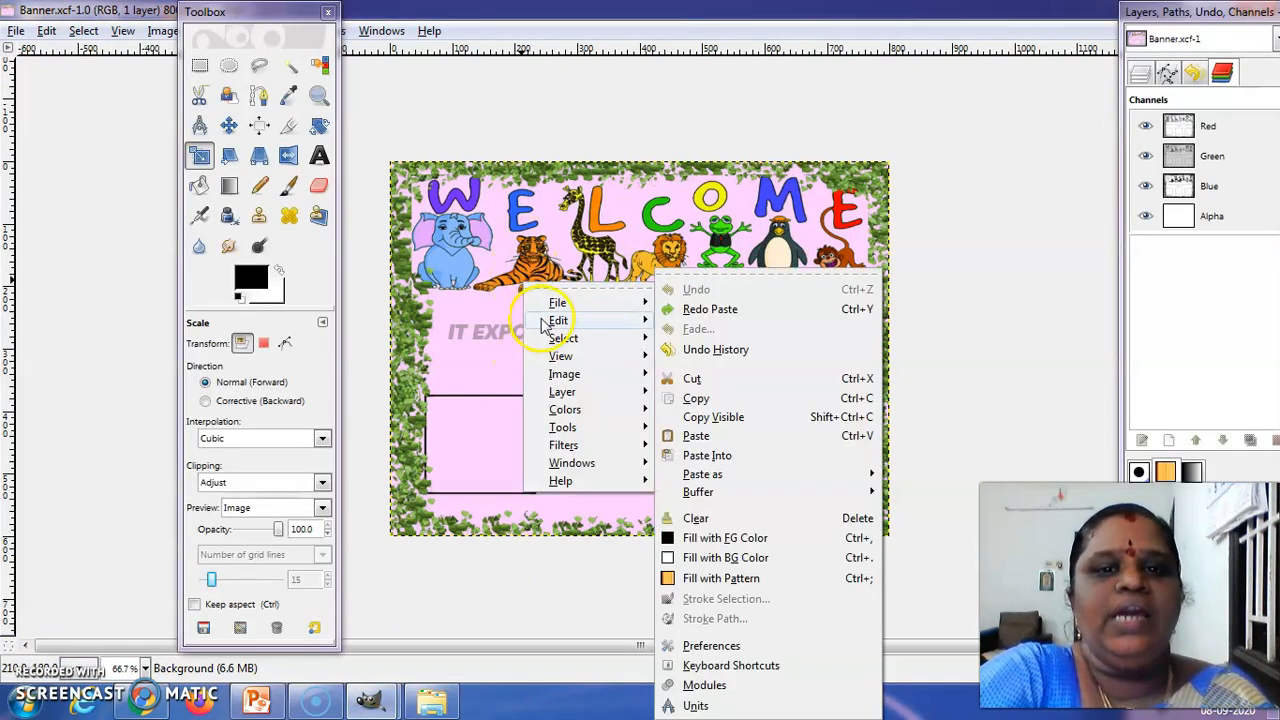
click(728, 440)
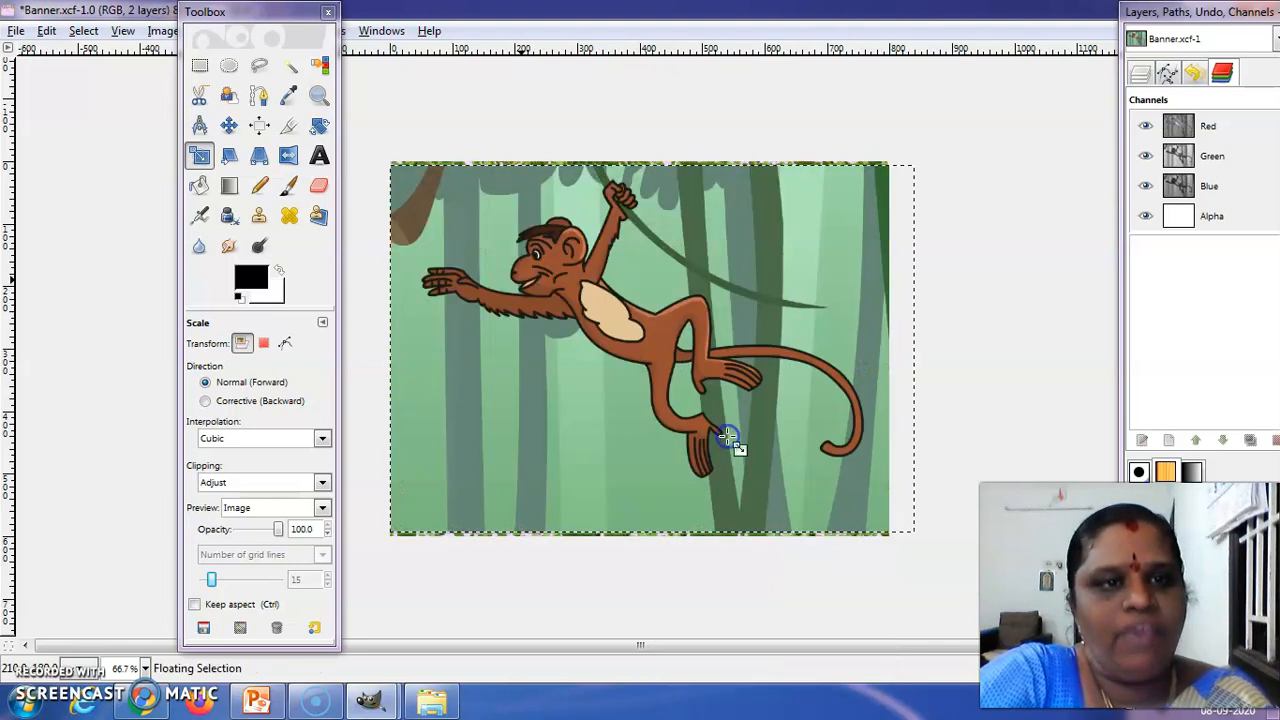
click(49, 33)
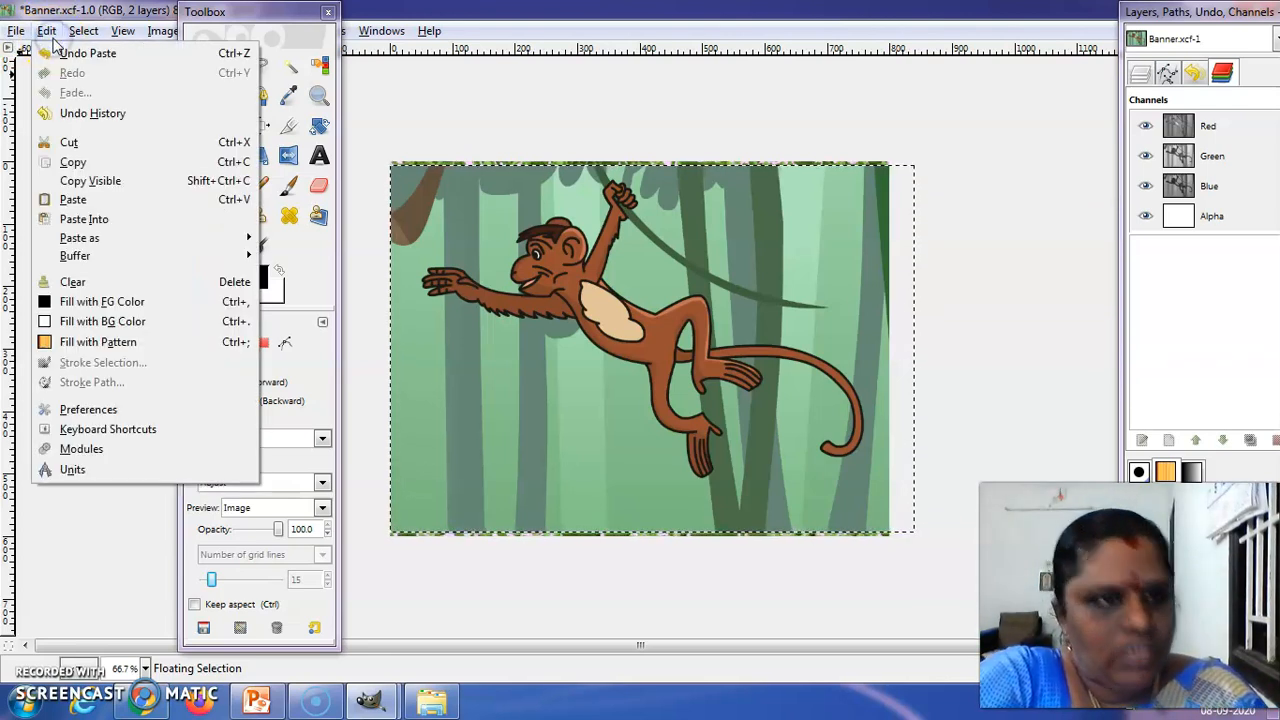
click(570, 228)
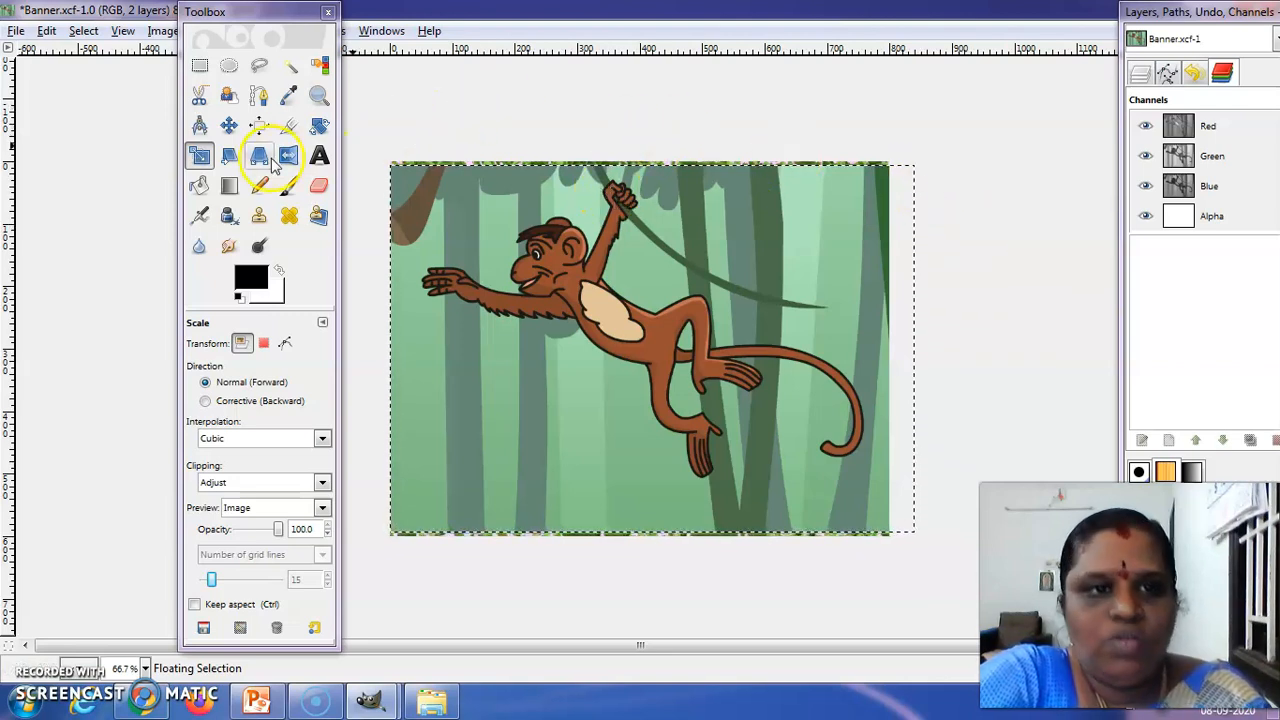
Scale the pasted monkey picture down to about 259 × 147 pixels with the Scale tool
click(197, 157)
drag(904, 192, 535, 455)
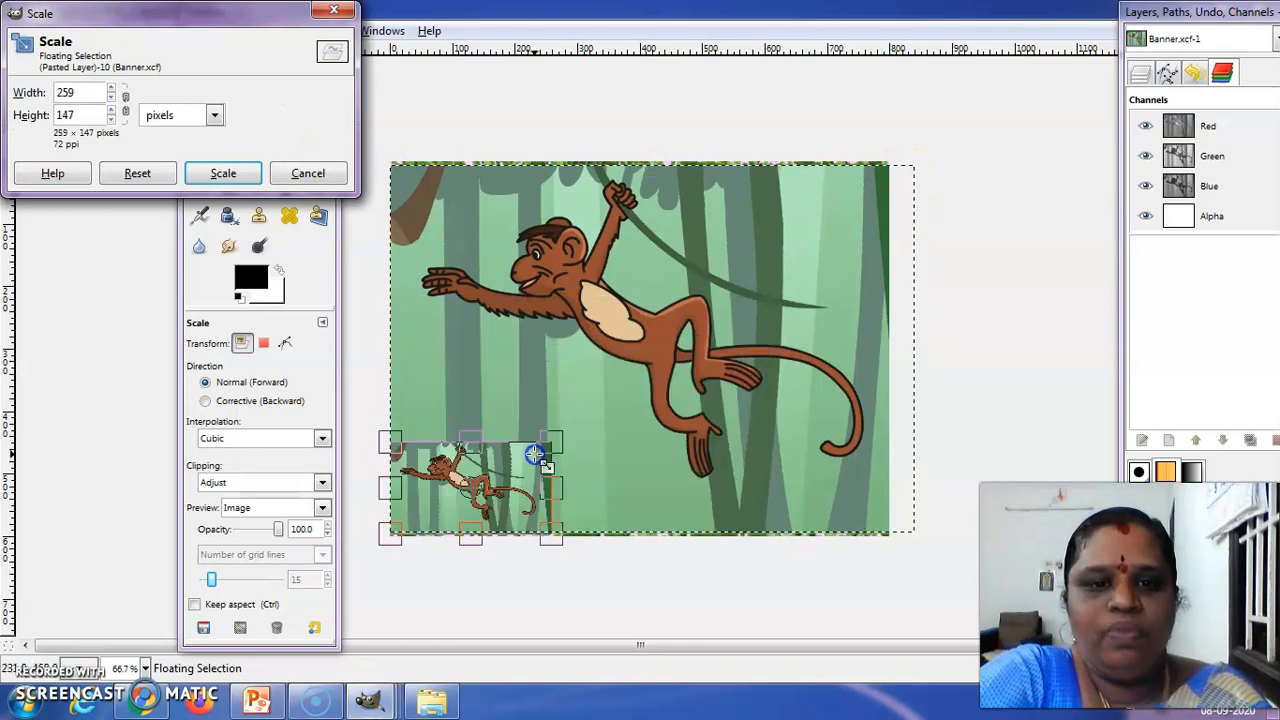
click(219, 174)
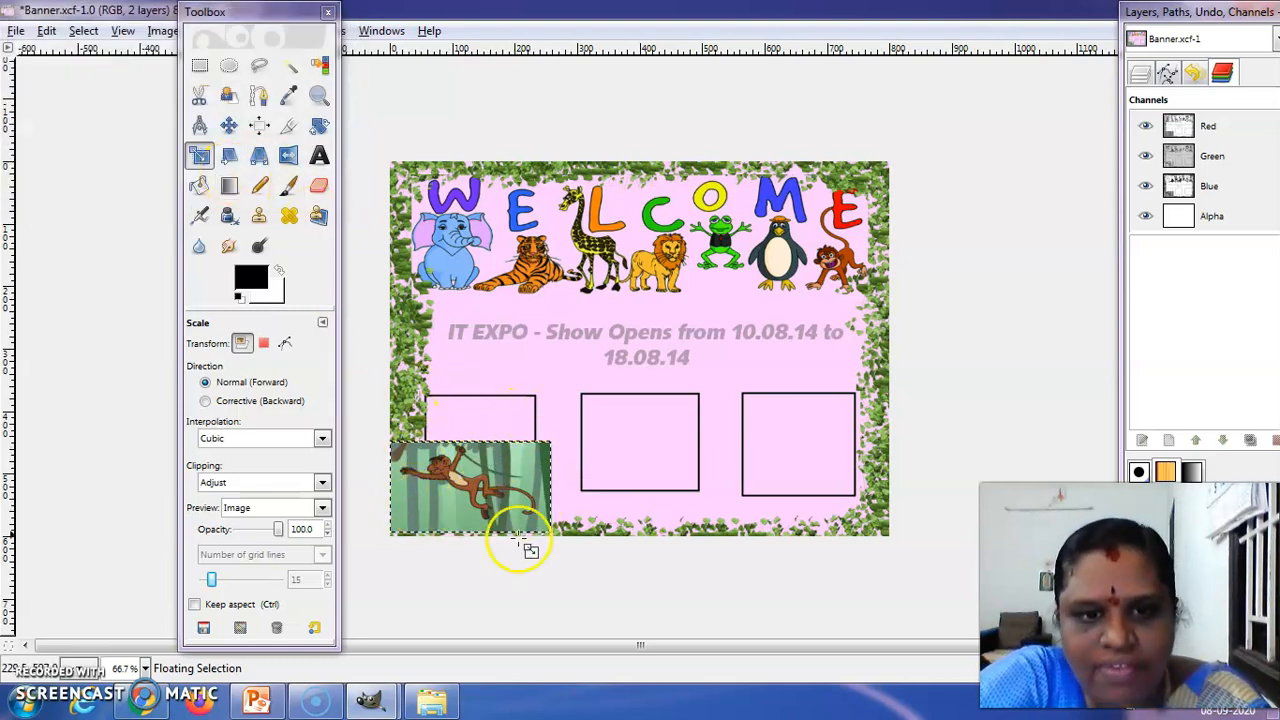
click(201, 157)
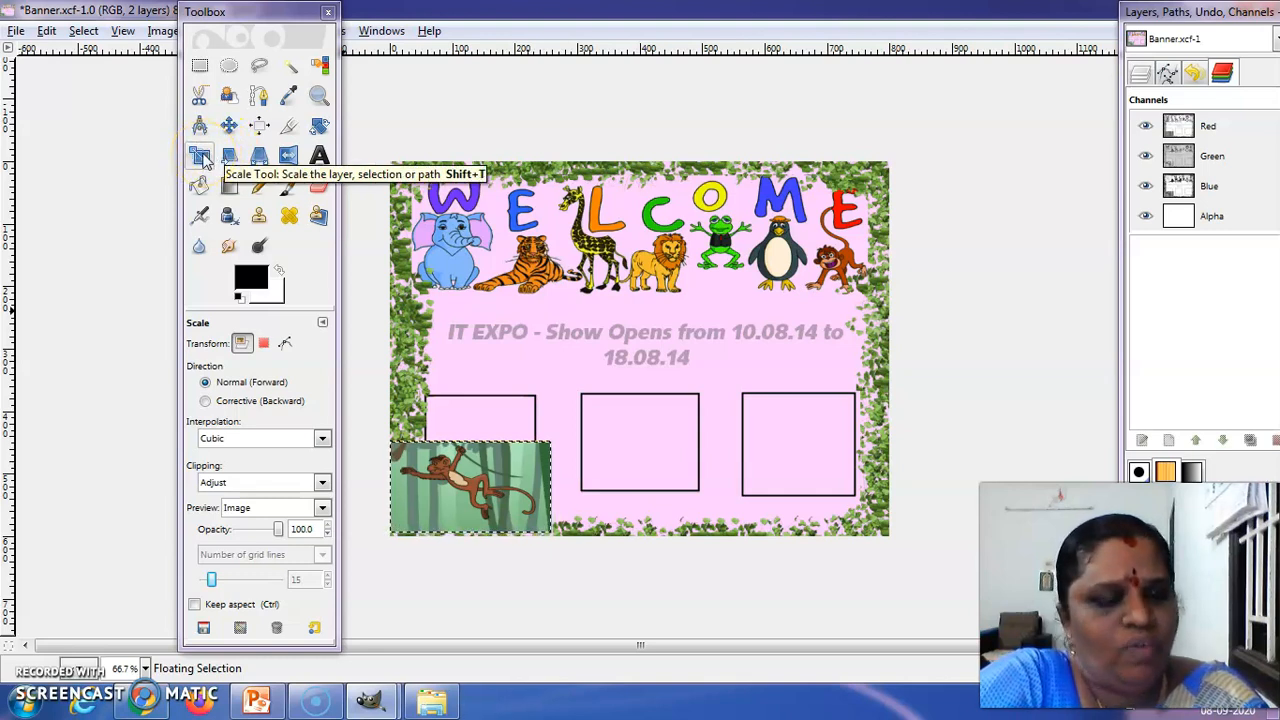
click(480, 470)
click(543, 452)
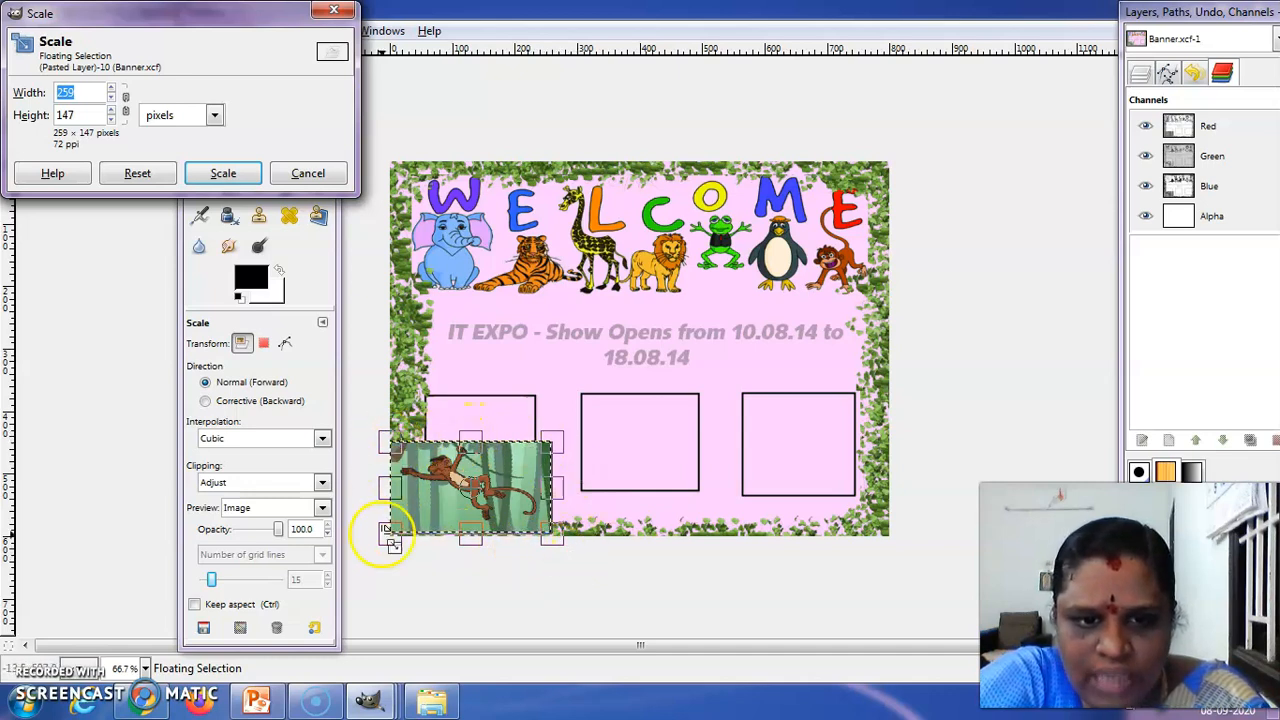
click(554, 445)
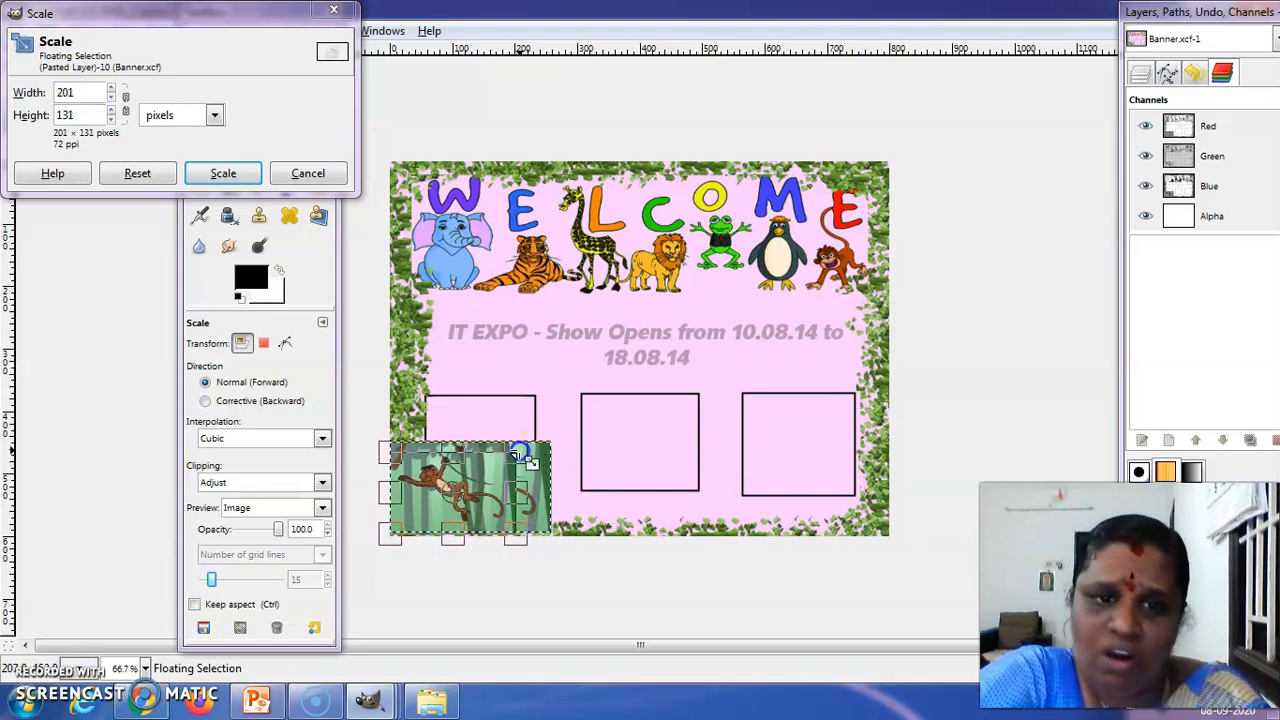
click(218, 180)
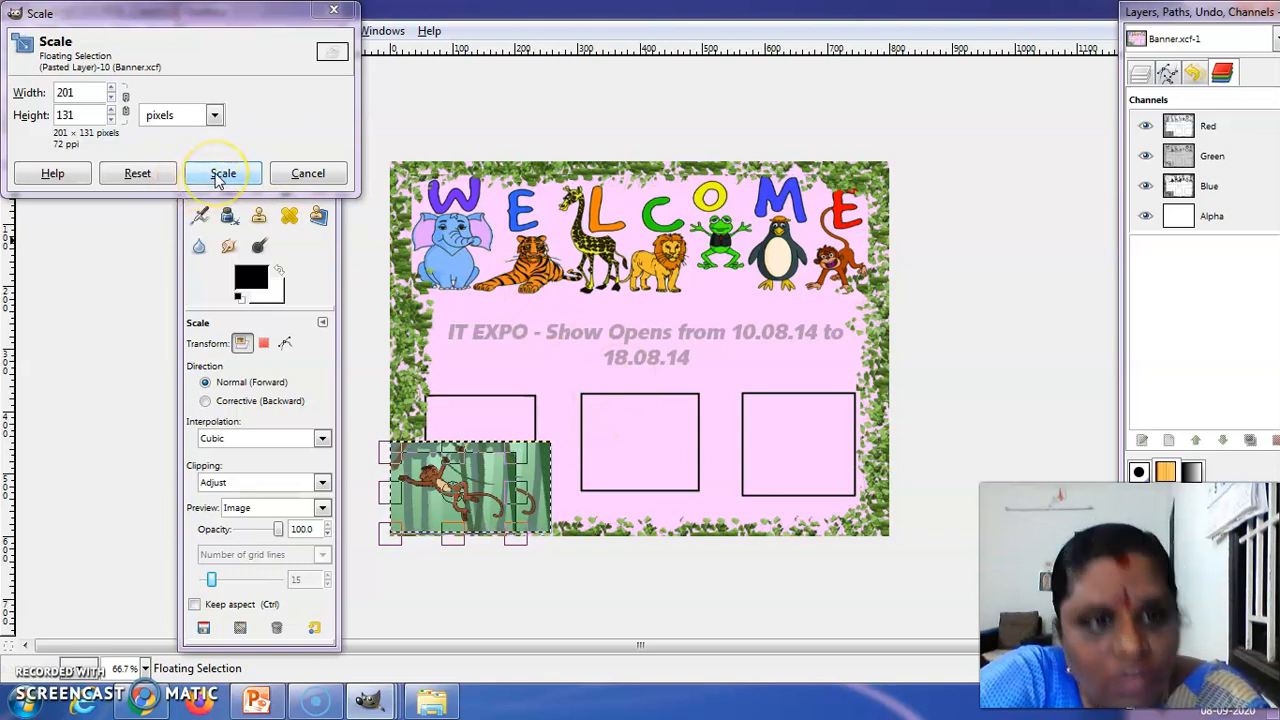
click(478, 466)
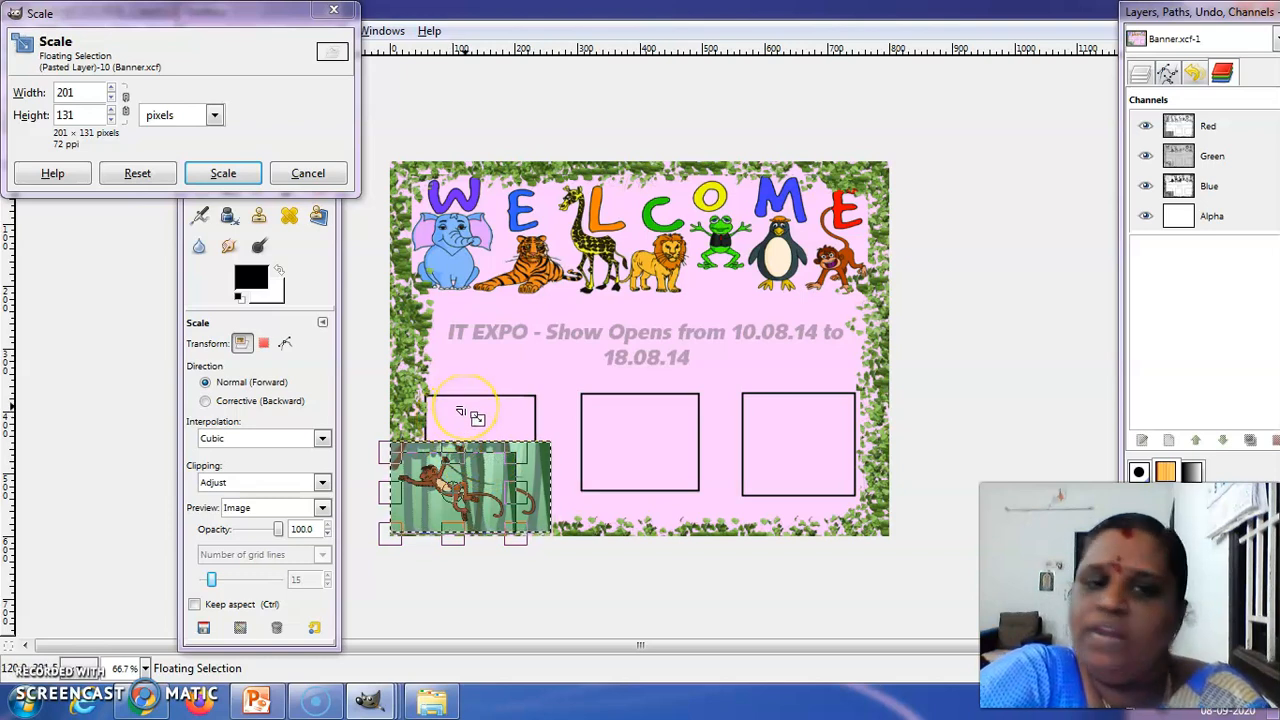
click(228, 175)
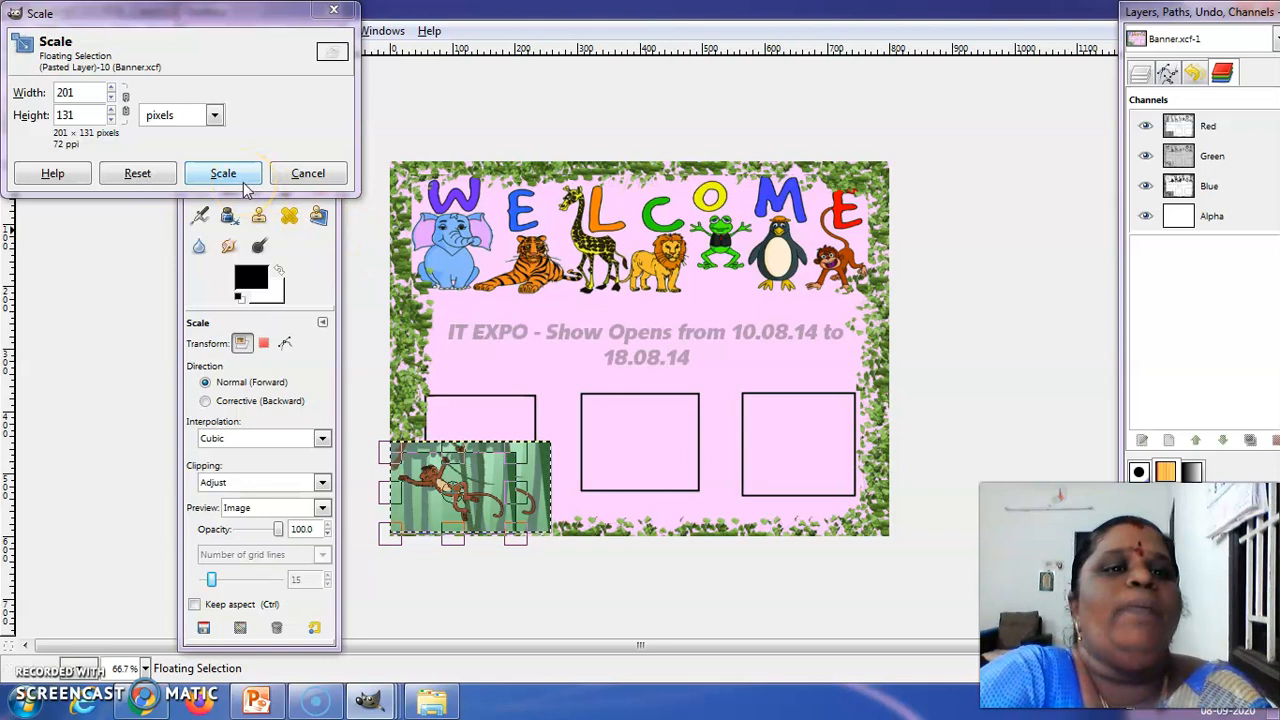
click(508, 452)
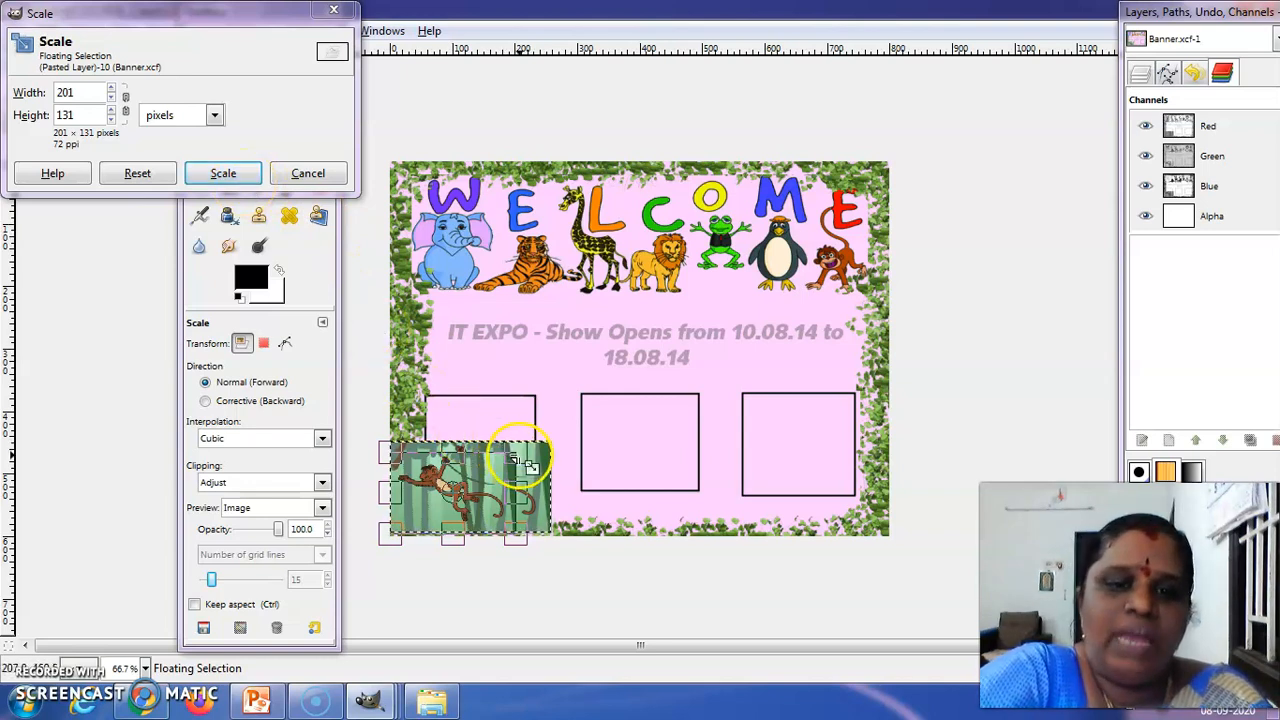
click(993, 391)
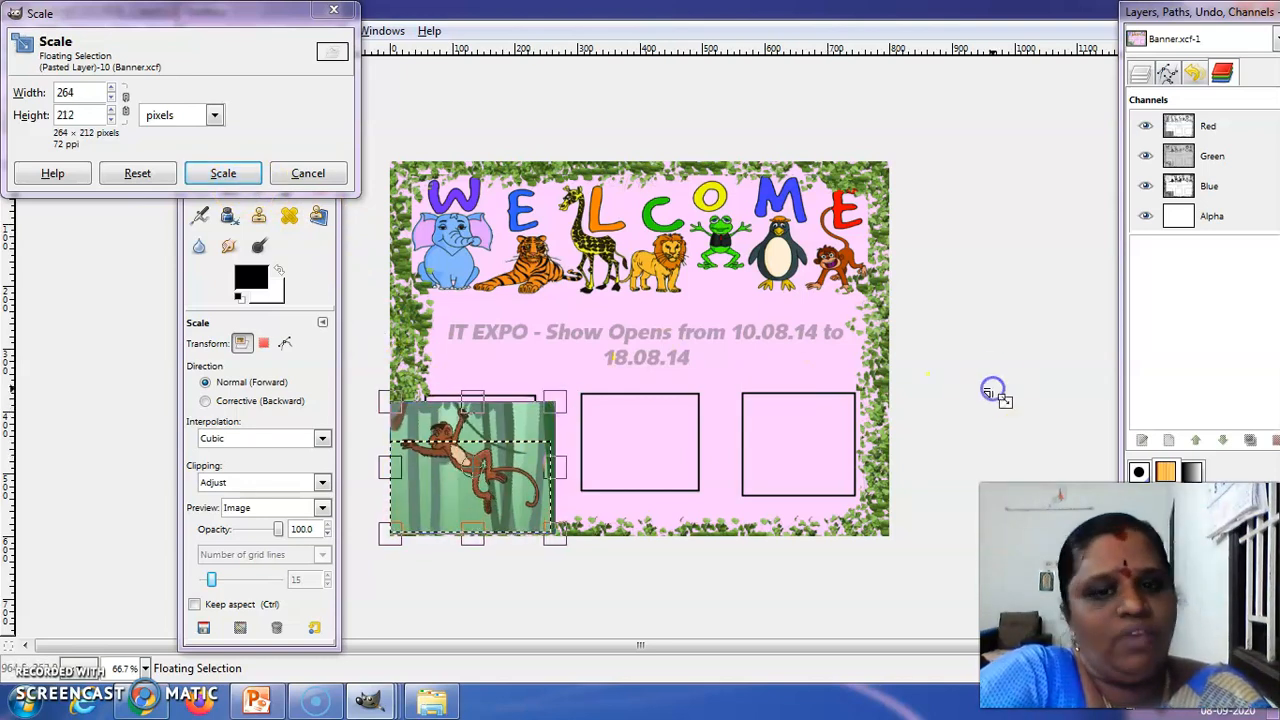
click(334, 10)
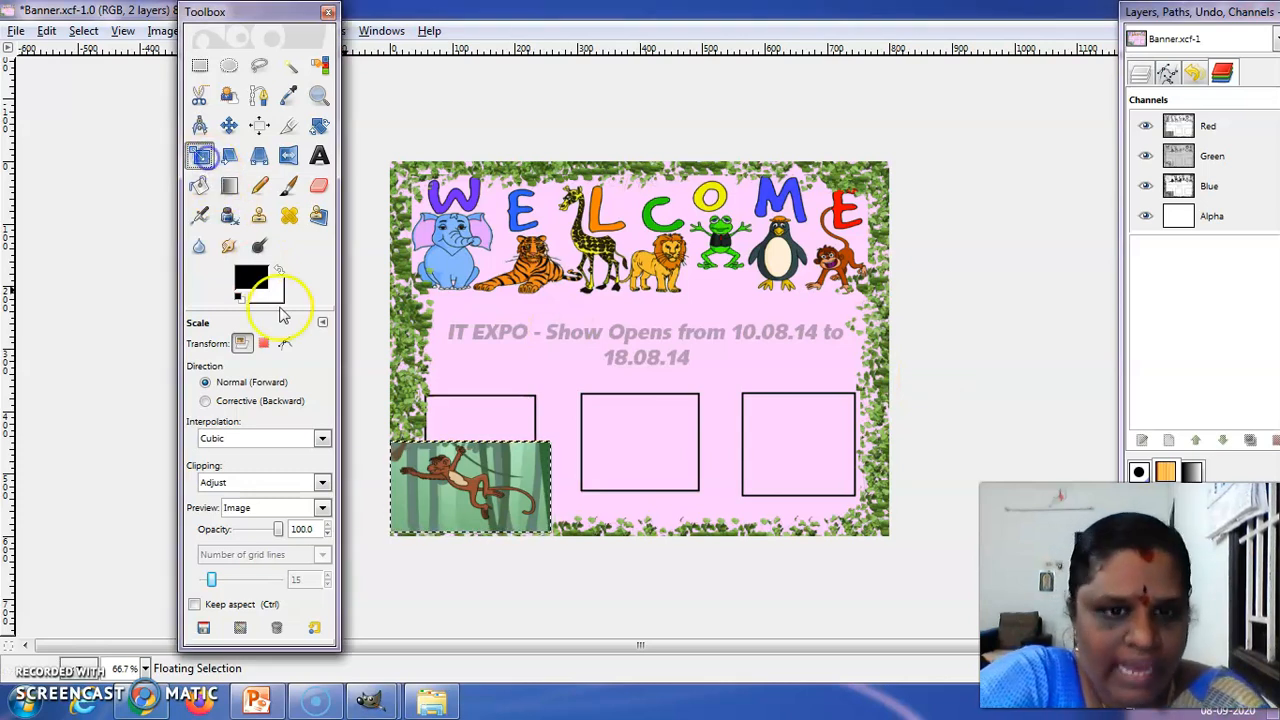
Scale the floating monkey picture to about 201 × 93 pixels
click(443, 506)
drag(550, 455, 520, 480)
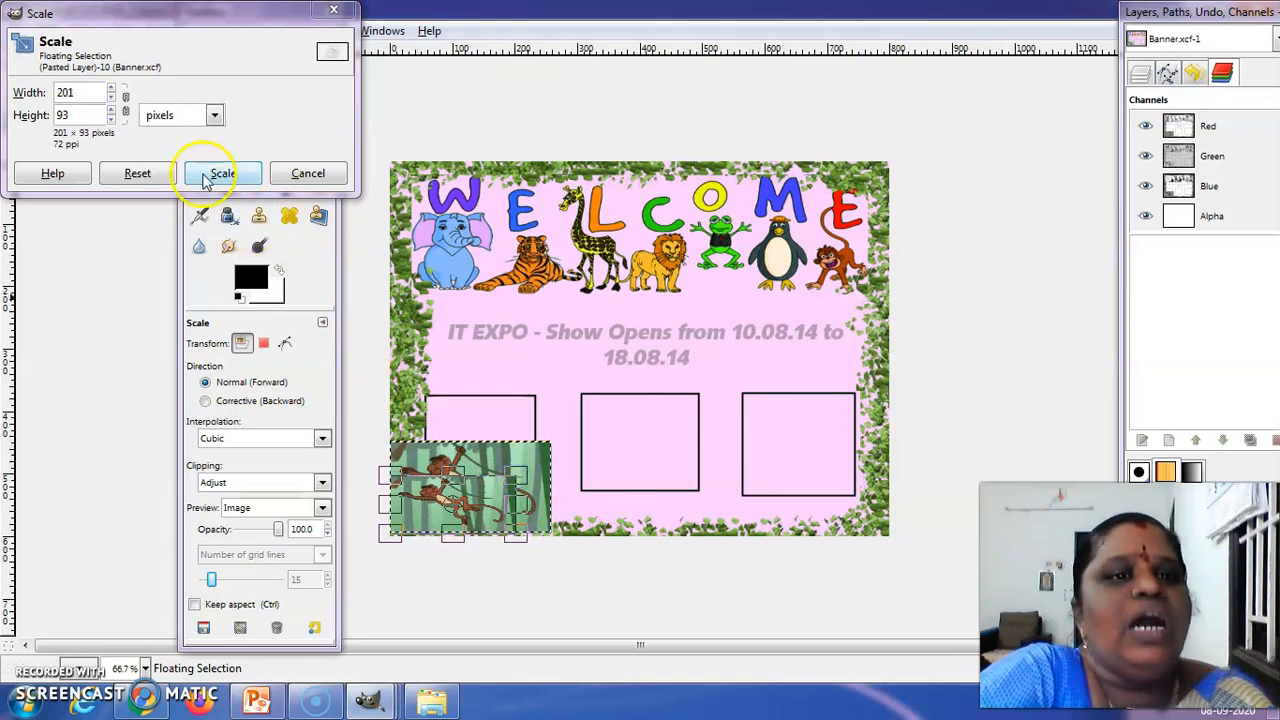
click(223, 173)
Move the monkey picture onto the banner's first empty box and scale it to fill the box outline
click(446, 507)
drag(446, 507, 483, 426)
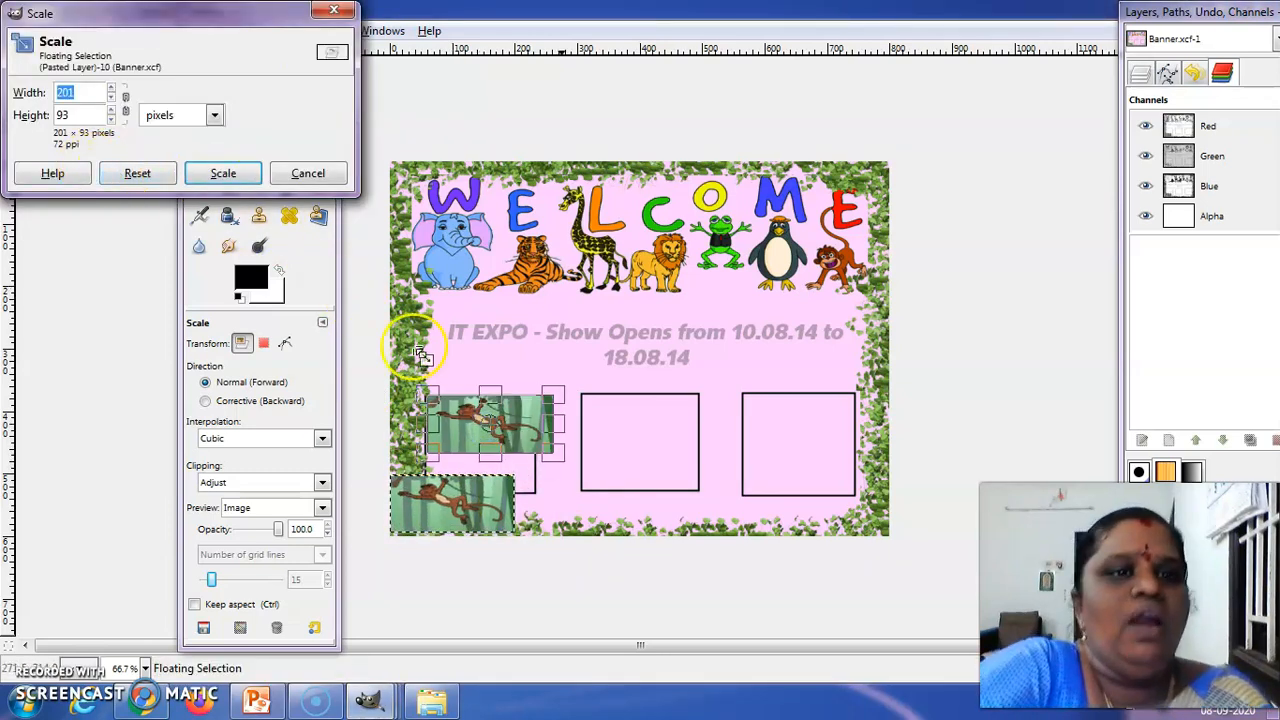
drag(494, 456, 497, 482)
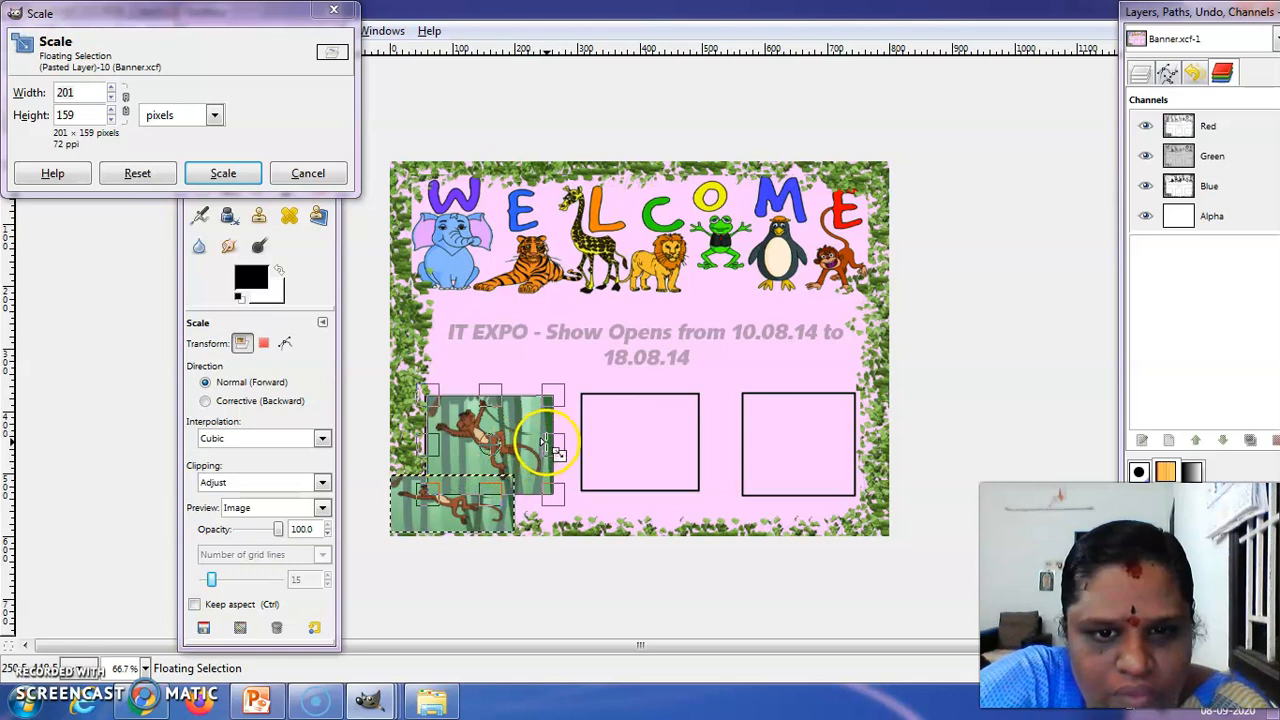
click(226, 172)
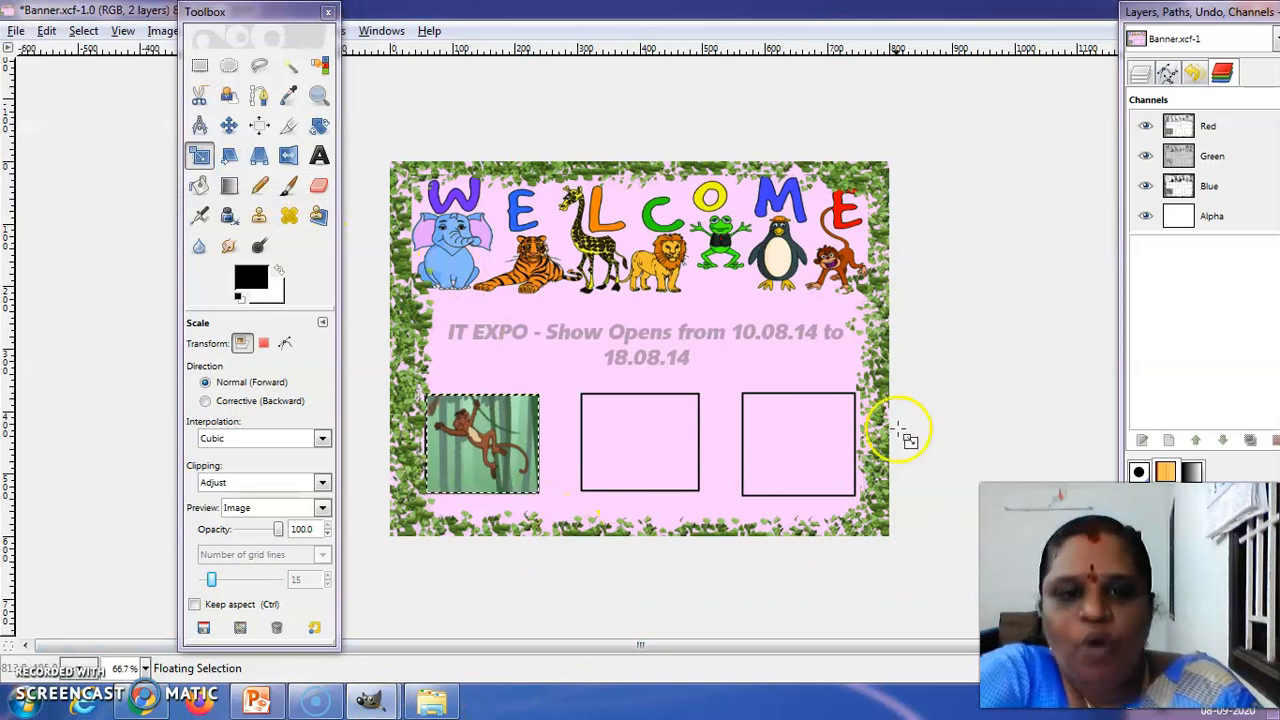
click(826, 370)
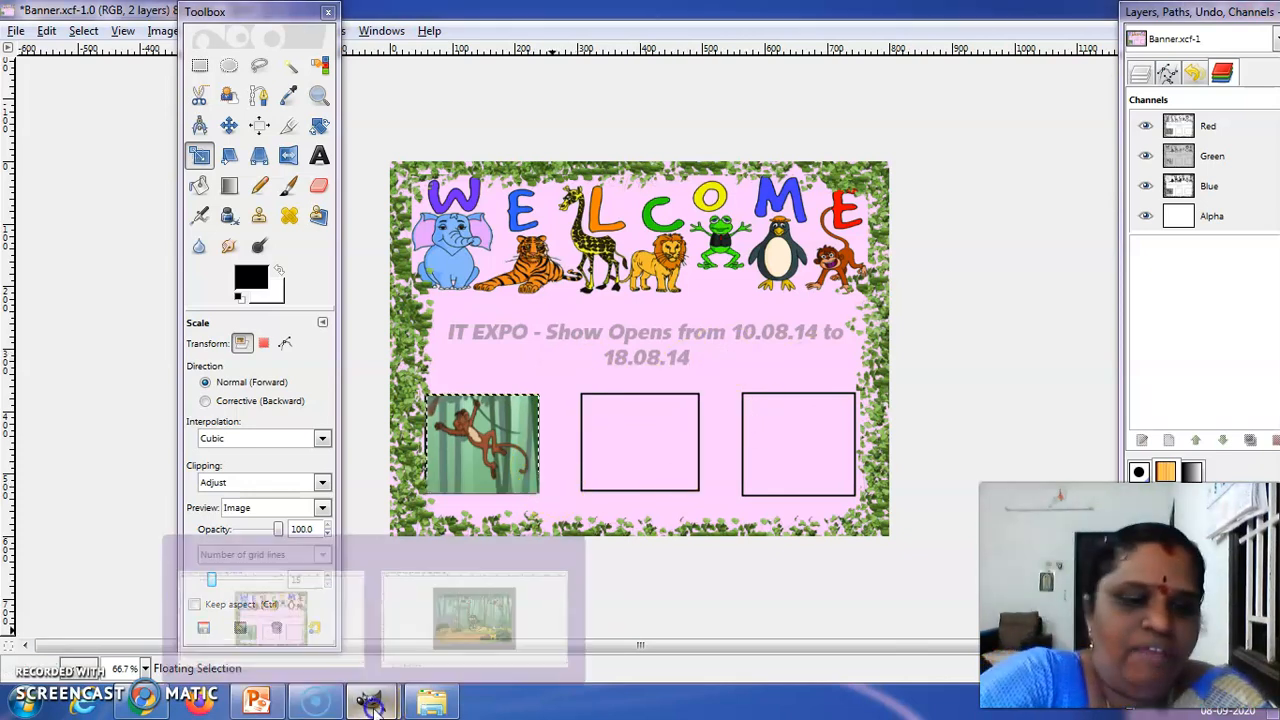
Switch to the Jungle.jpg.png image, select a rectangle of about 1012 × 616 px around the elephant and copy it
mouse_move(372, 705)
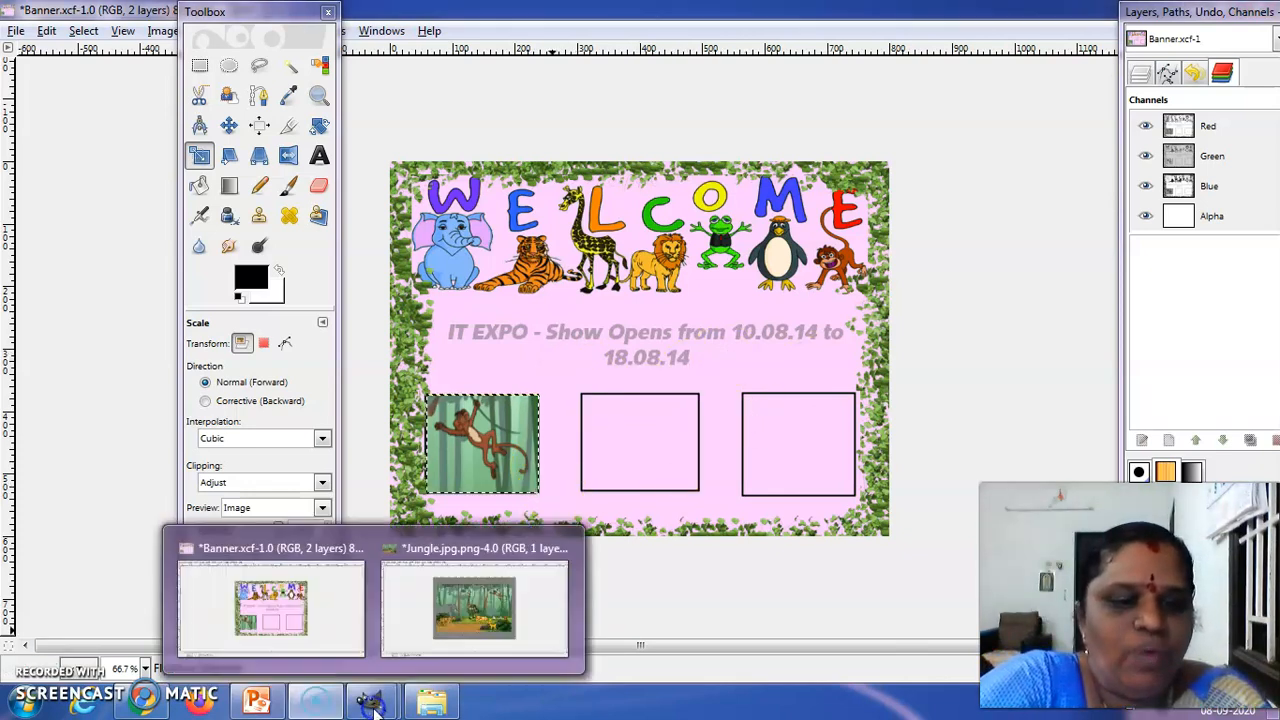
click(452, 627)
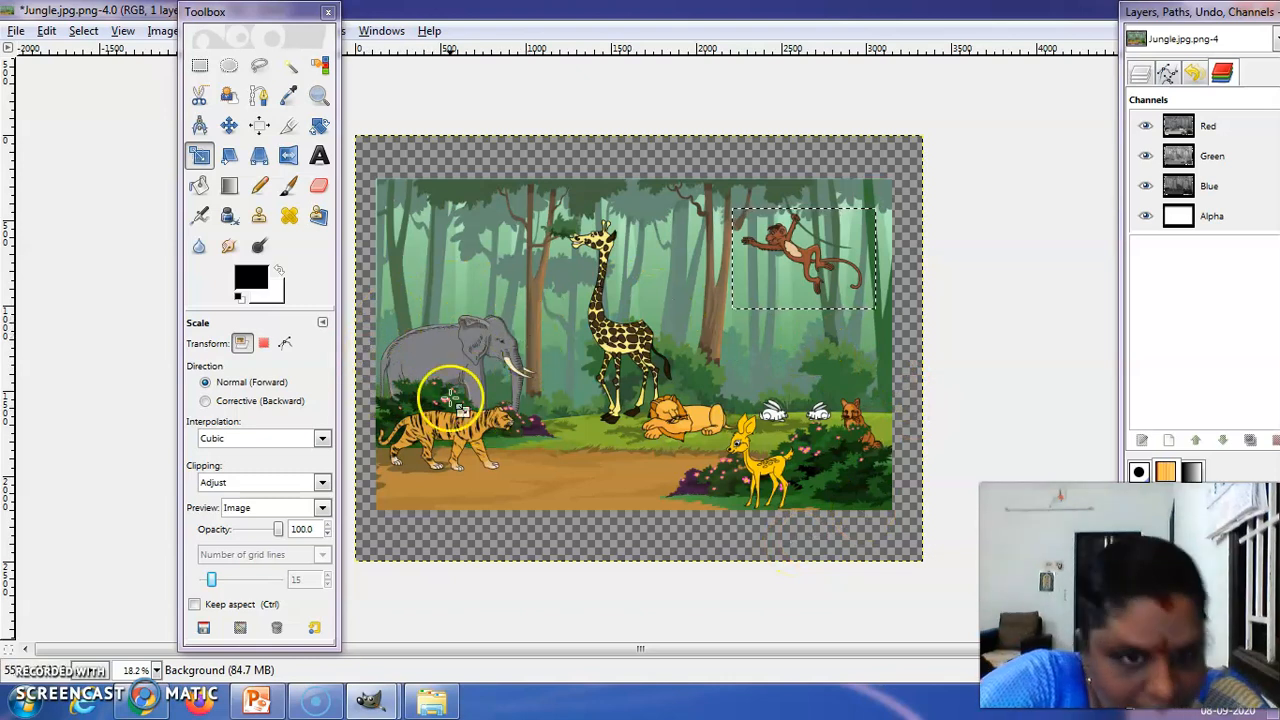
click(199, 65)
drag(378, 296, 548, 407)
click(521, 342)
right_click(523, 344)
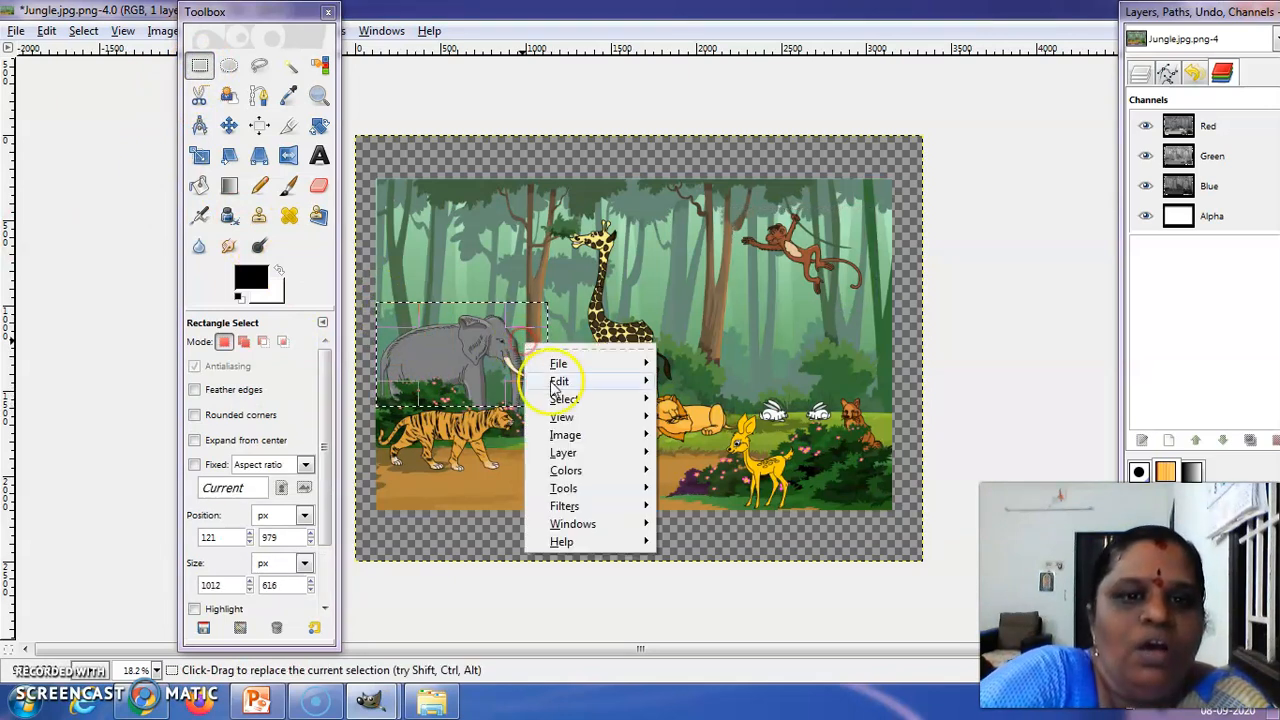
mouse_move(555, 373)
click(690, 396)
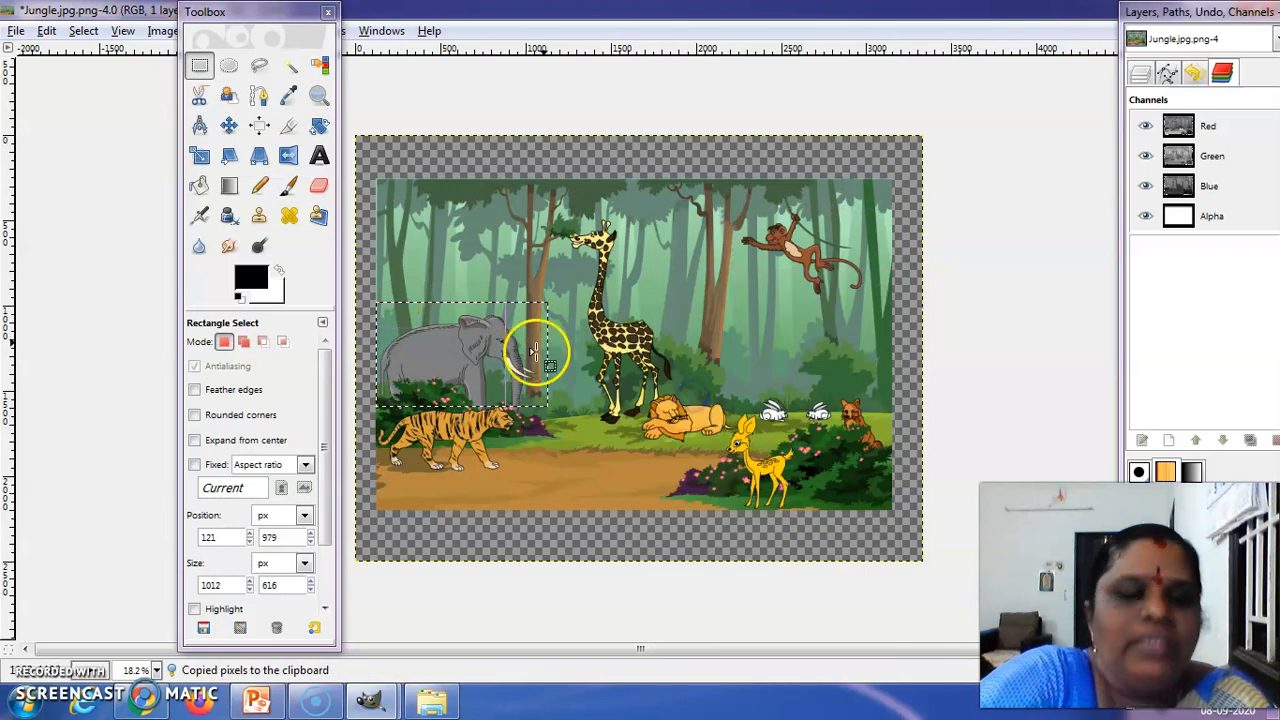
Switch to the Banner.xcf image and paste the copied elephant picture into it
click(365, 695)
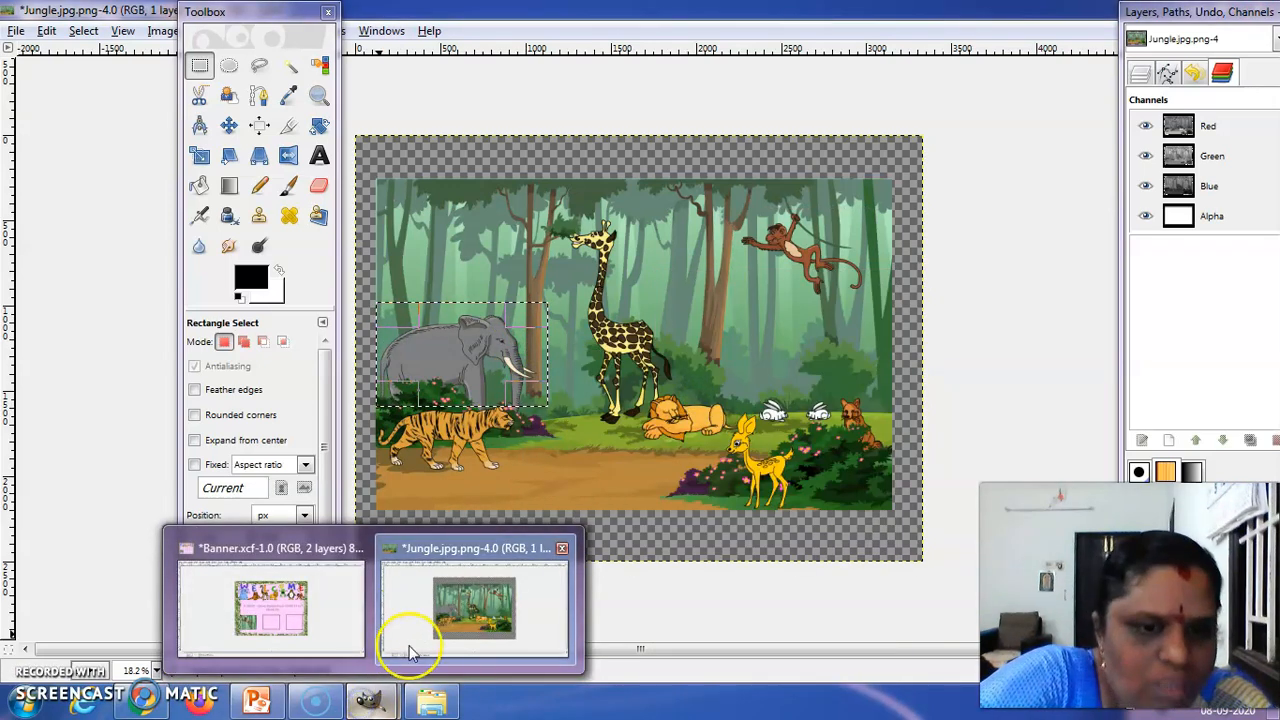
click(337, 637)
right_click(635, 425)
mouse_move(668, 470)
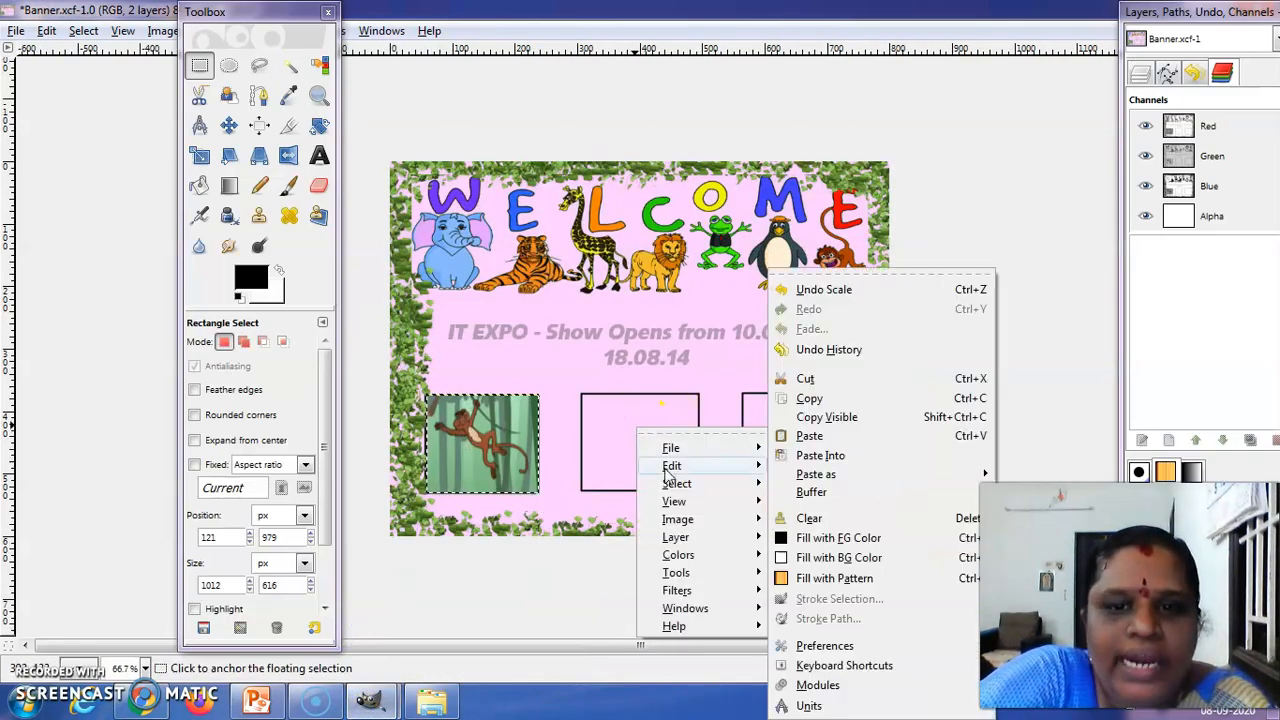
click(830, 440)
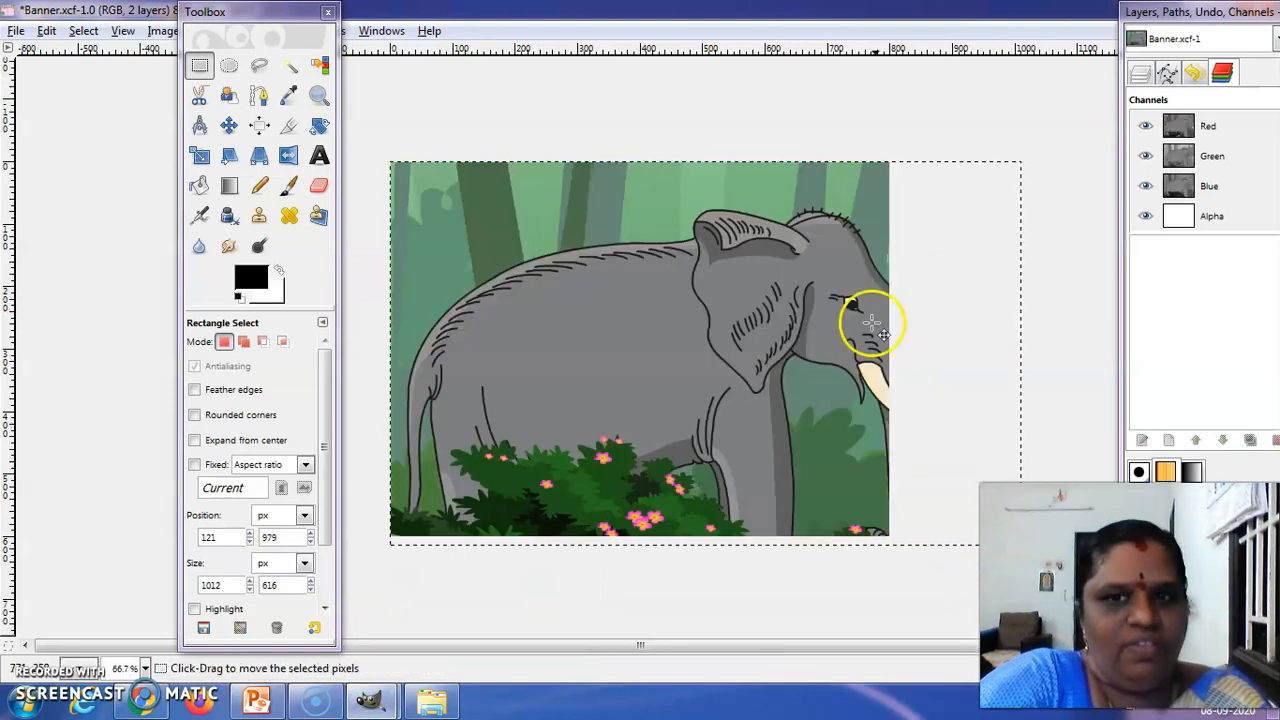
Scale the pasted elephant picture down in two passes to about 229 × 88 pixels
click(199, 154)
drag(1000, 160, 639, 405)
click(306, 253)
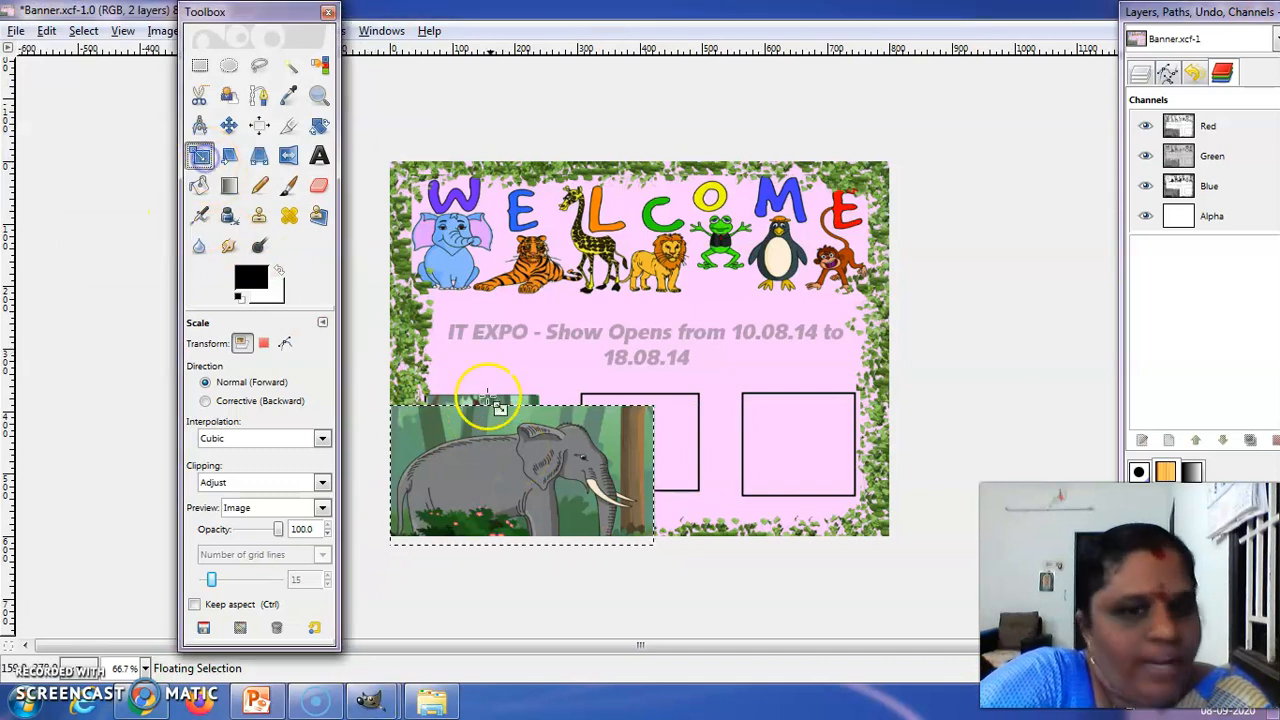
click(525, 455)
drag(668, 412, 533, 528)
click(224, 174)
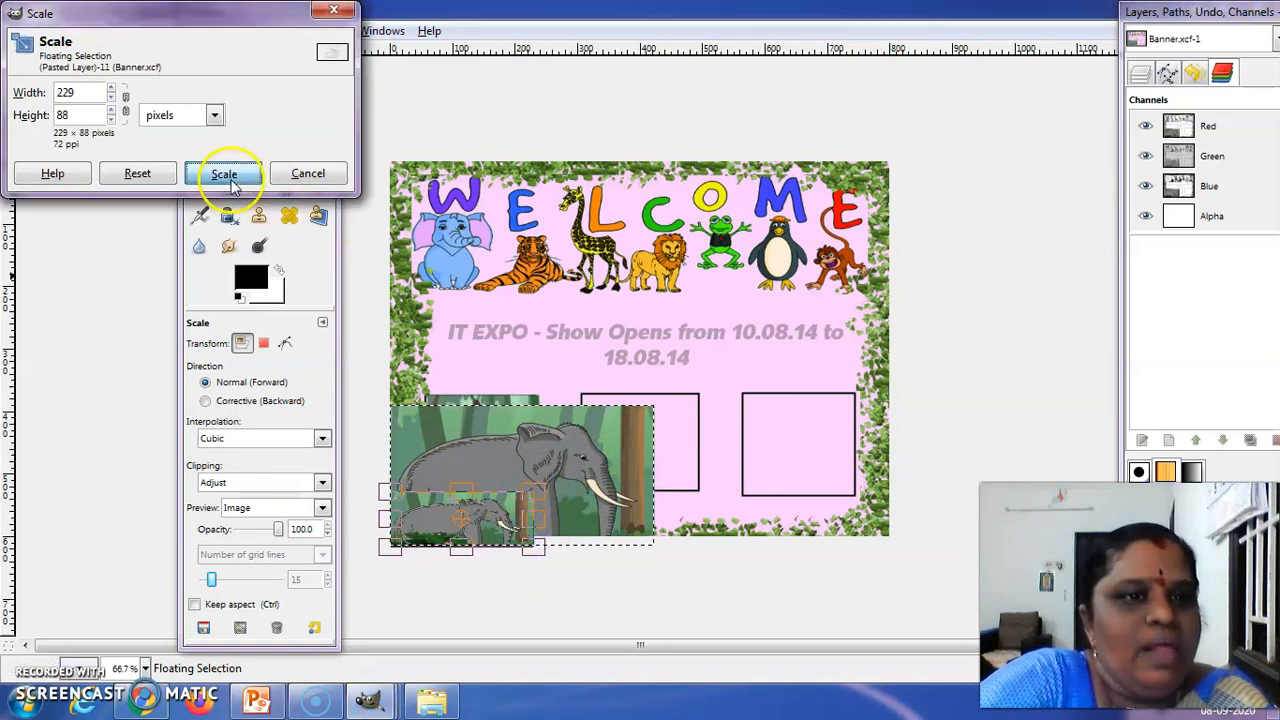
click(414, 509)
click(466, 500)
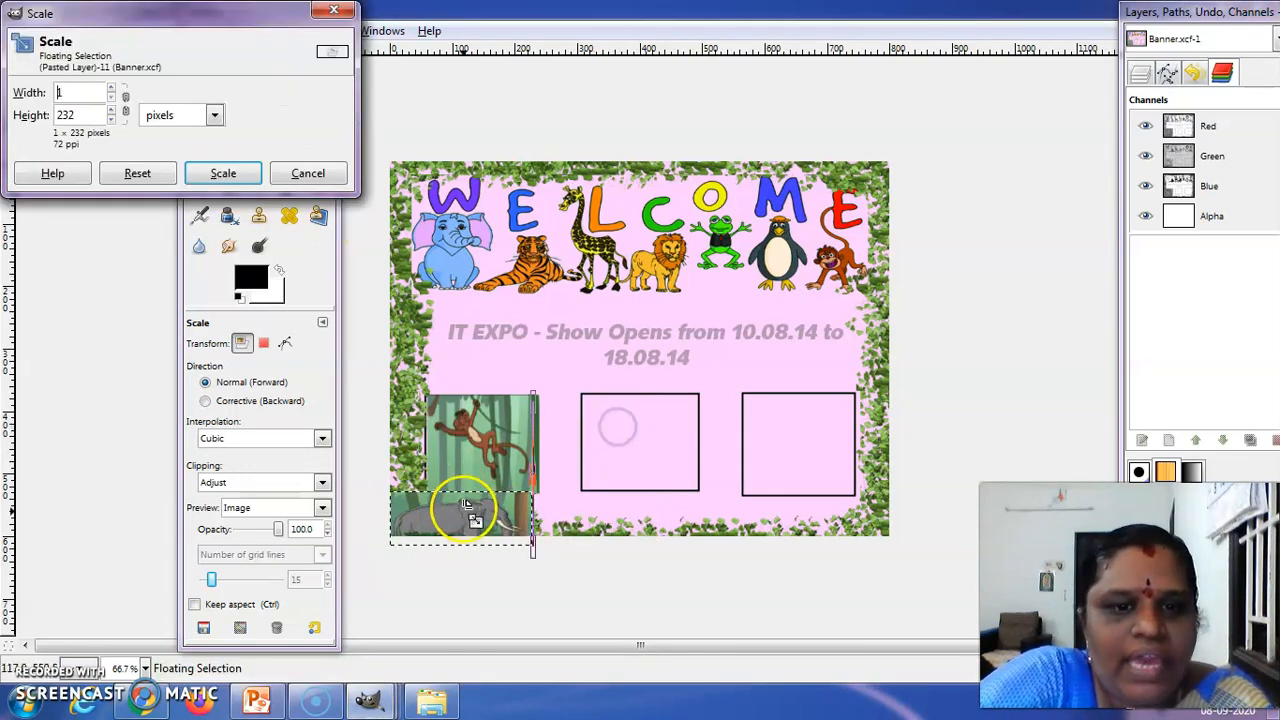
click(334, 11)
Move the elephant picture onto the banner's middle box and scale it to about 213 × 159 pixels to cover the box
click(229, 125)
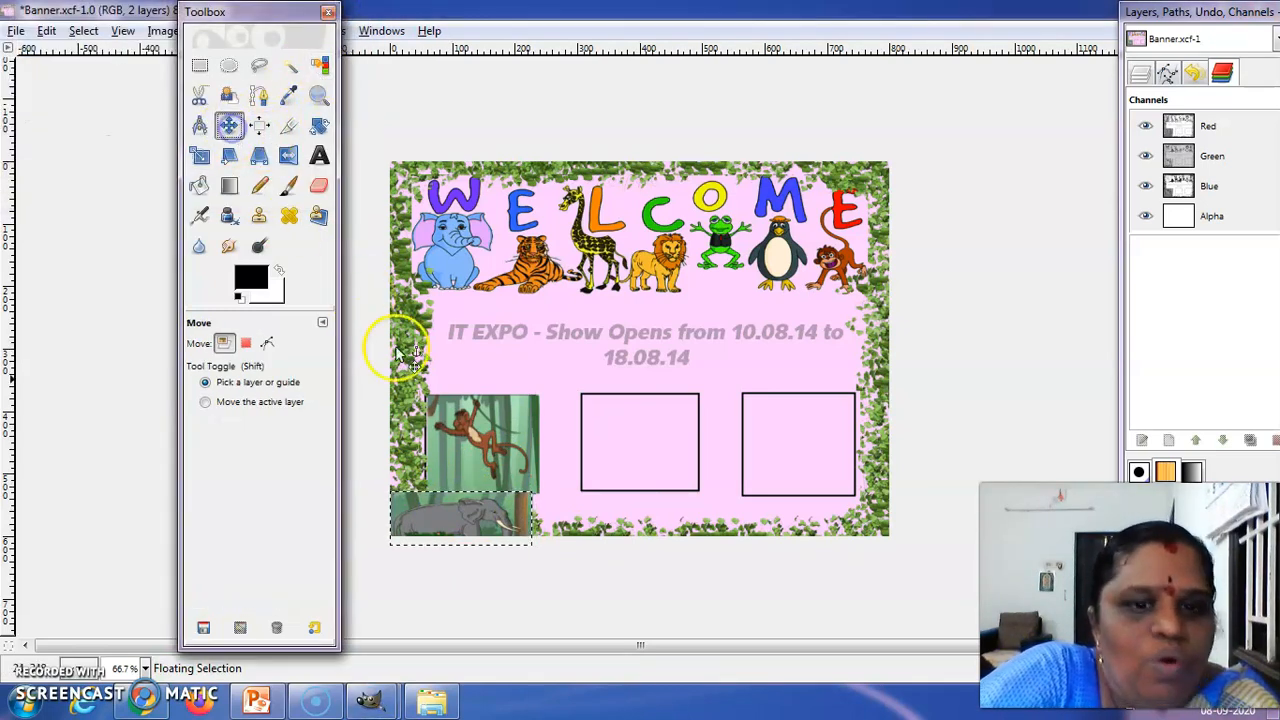
drag(440, 505, 635, 408)
click(200, 156)
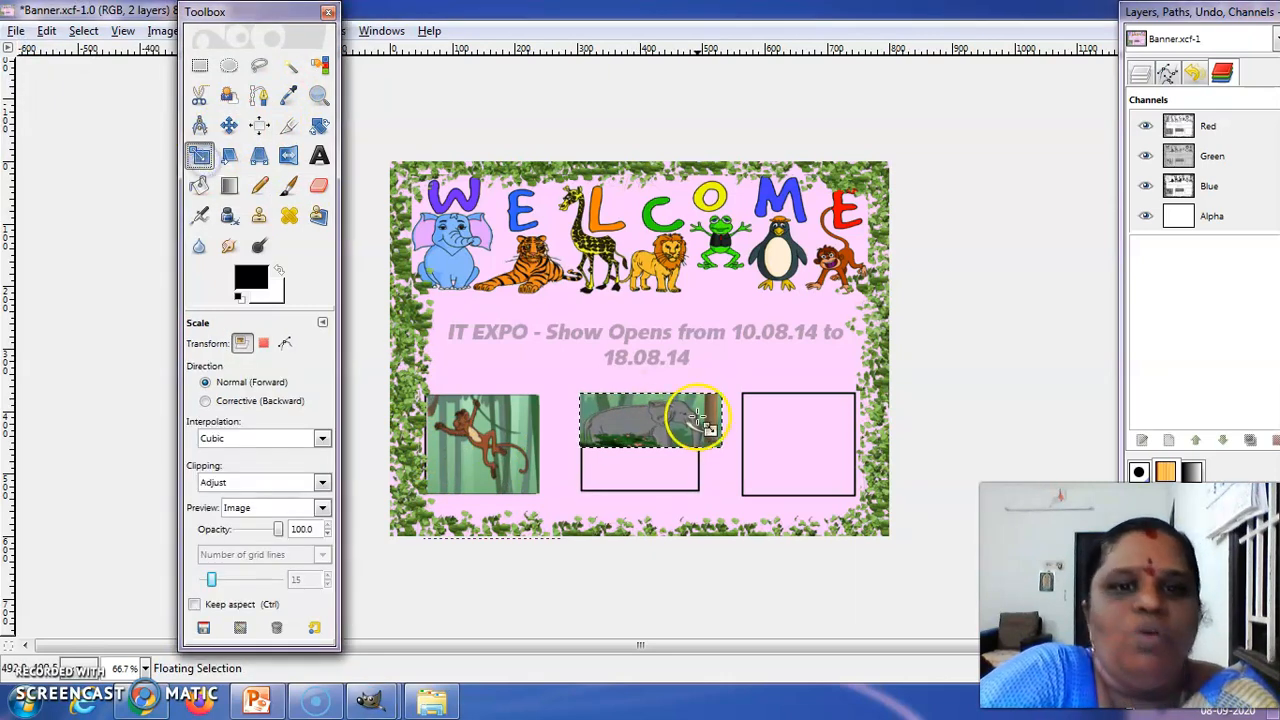
click(660, 432)
drag(652, 478, 658, 510)
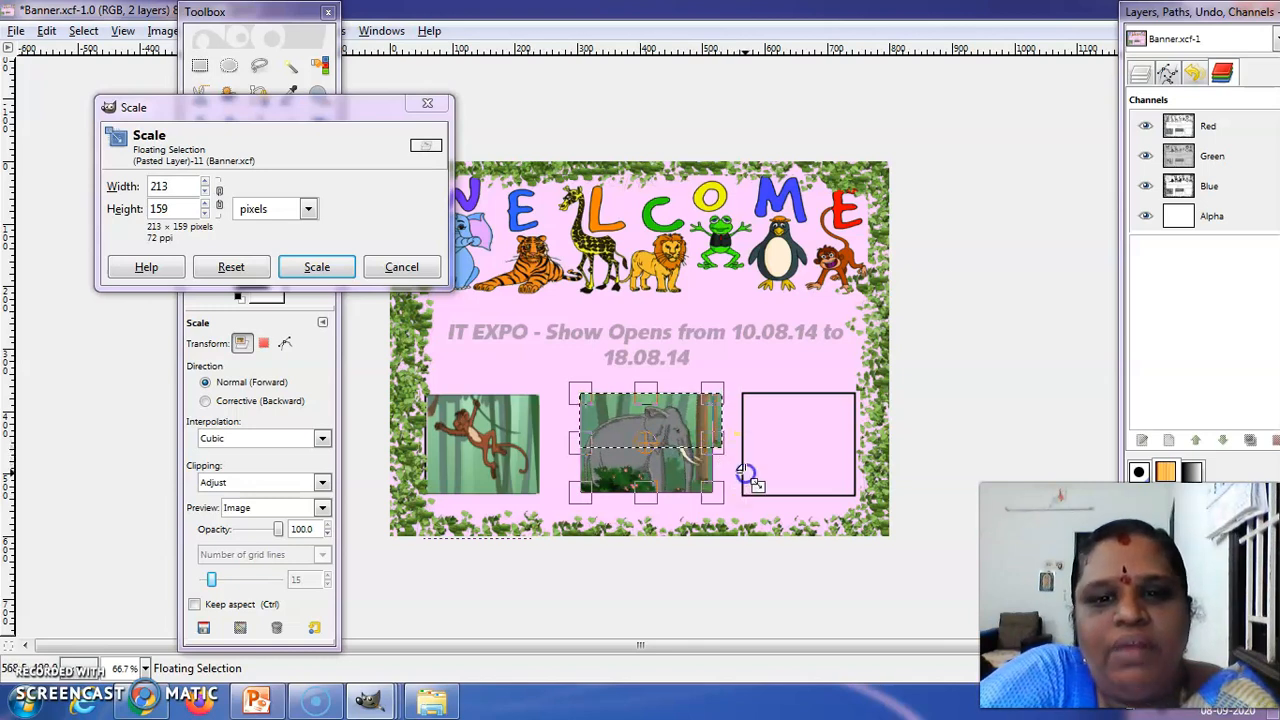
click(303, 266)
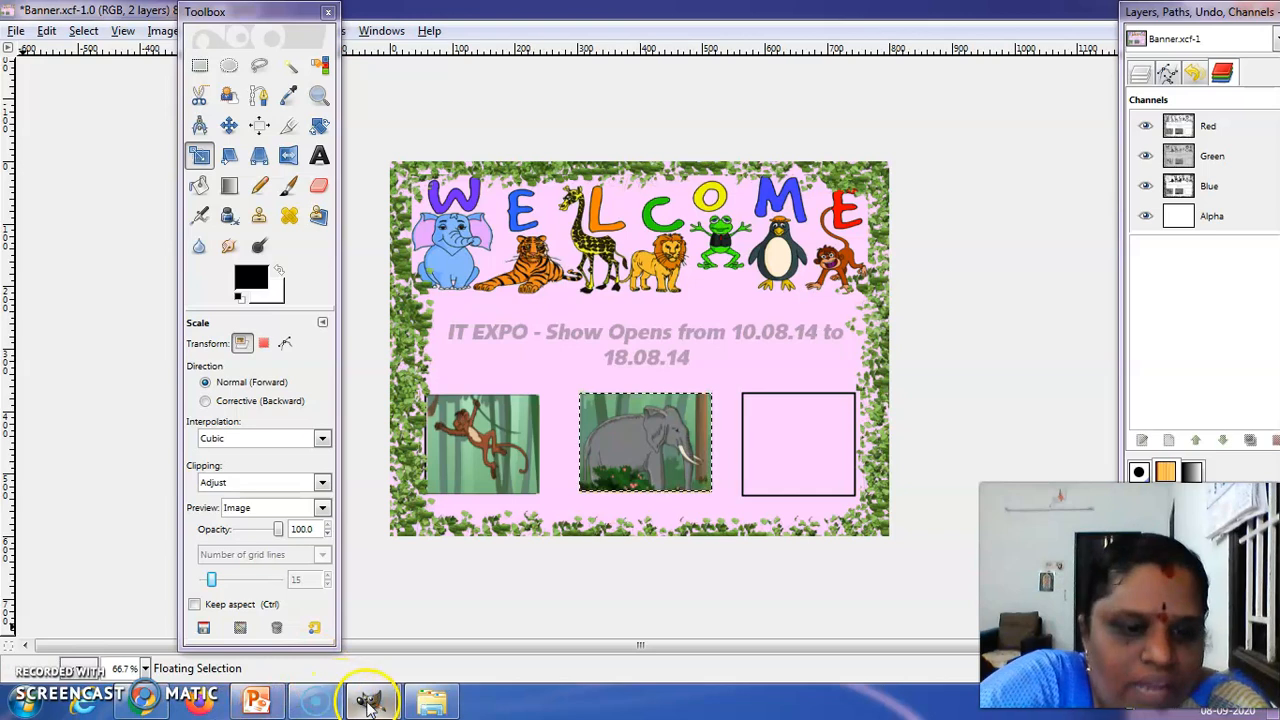
Switch to the Jungle.jpg.png image, select a rectangle of about 594 × 296 px around the sleeping lion and copy it
mouse_move(370, 700)
click(410, 630)
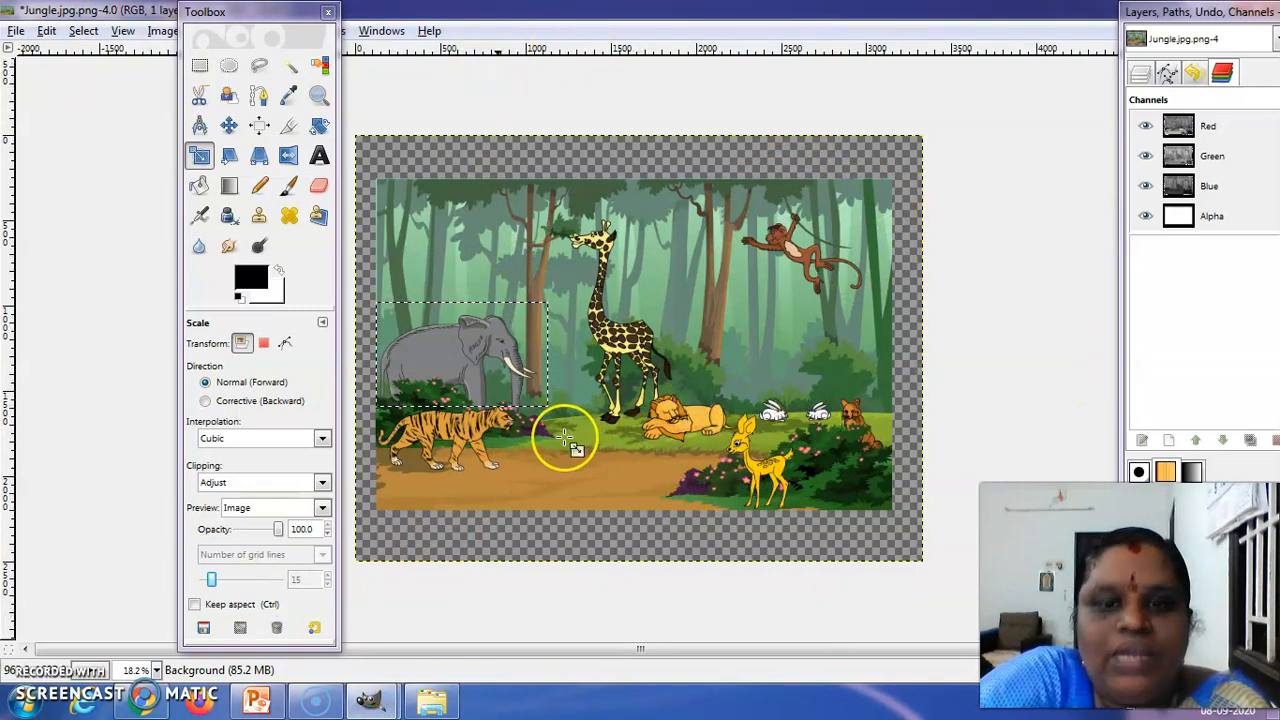
click(199, 65)
drag(643, 396, 742, 445)
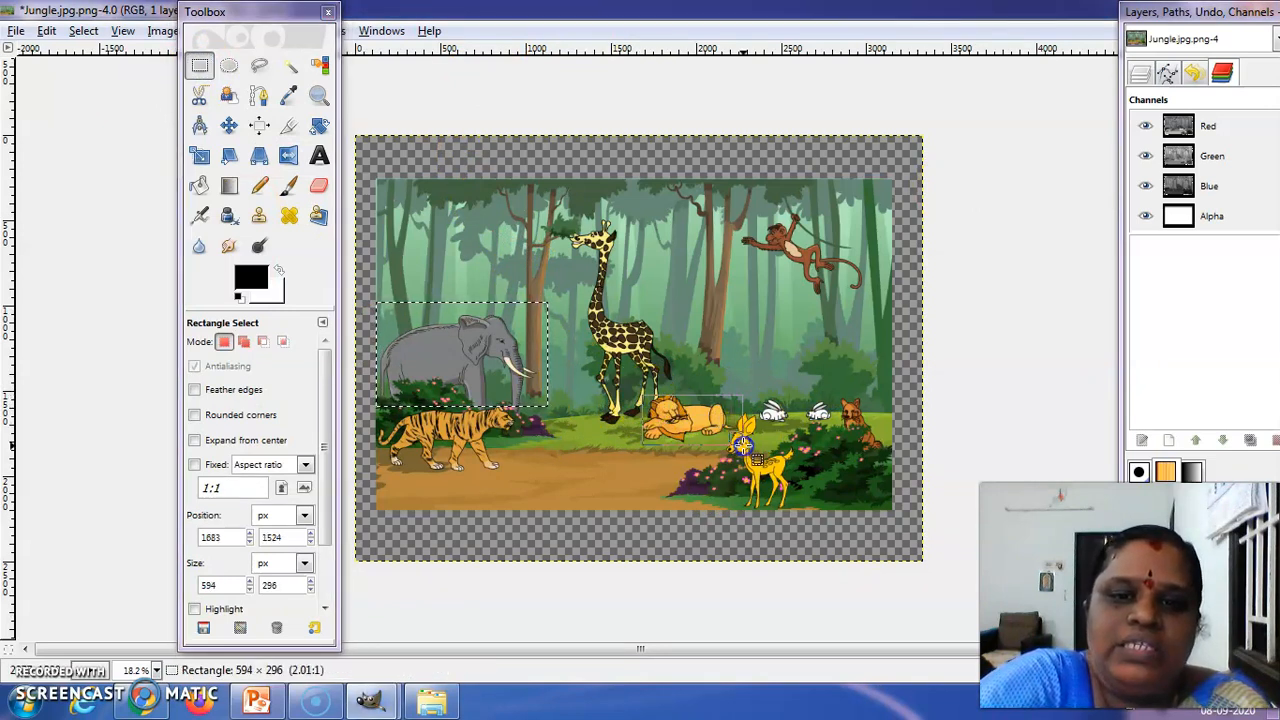
right_click(670, 425)
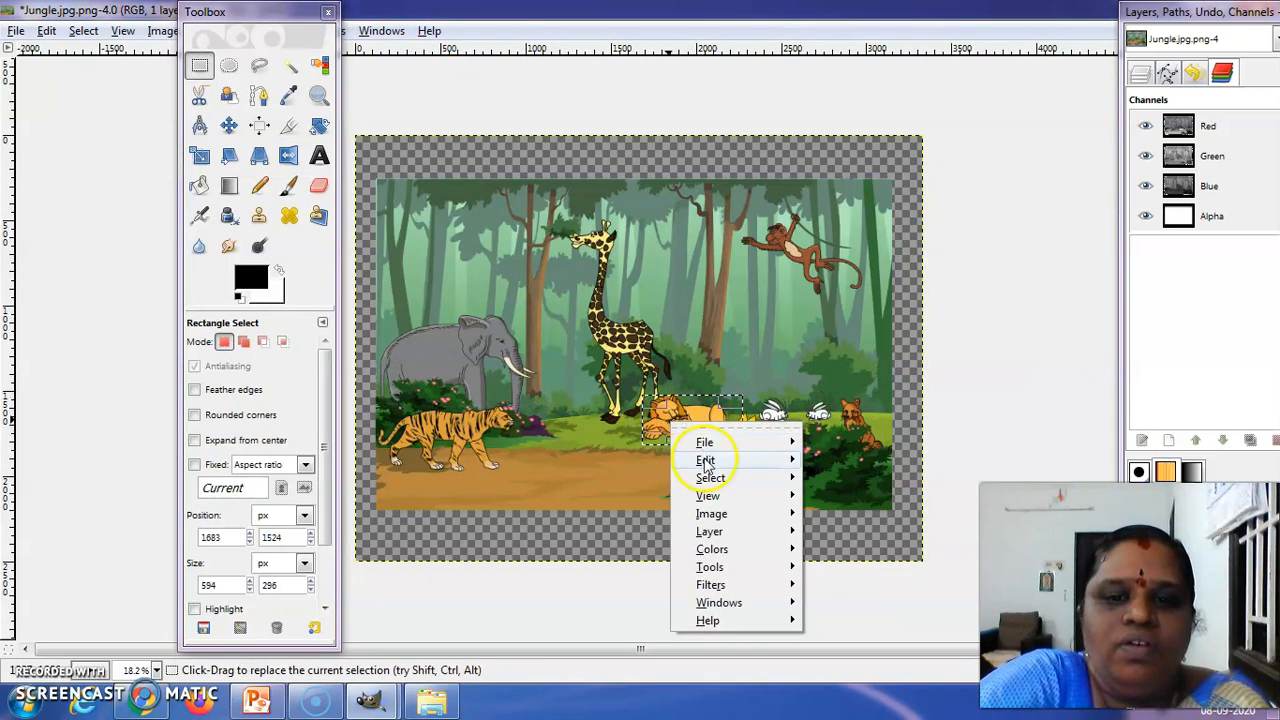
mouse_move(751, 463)
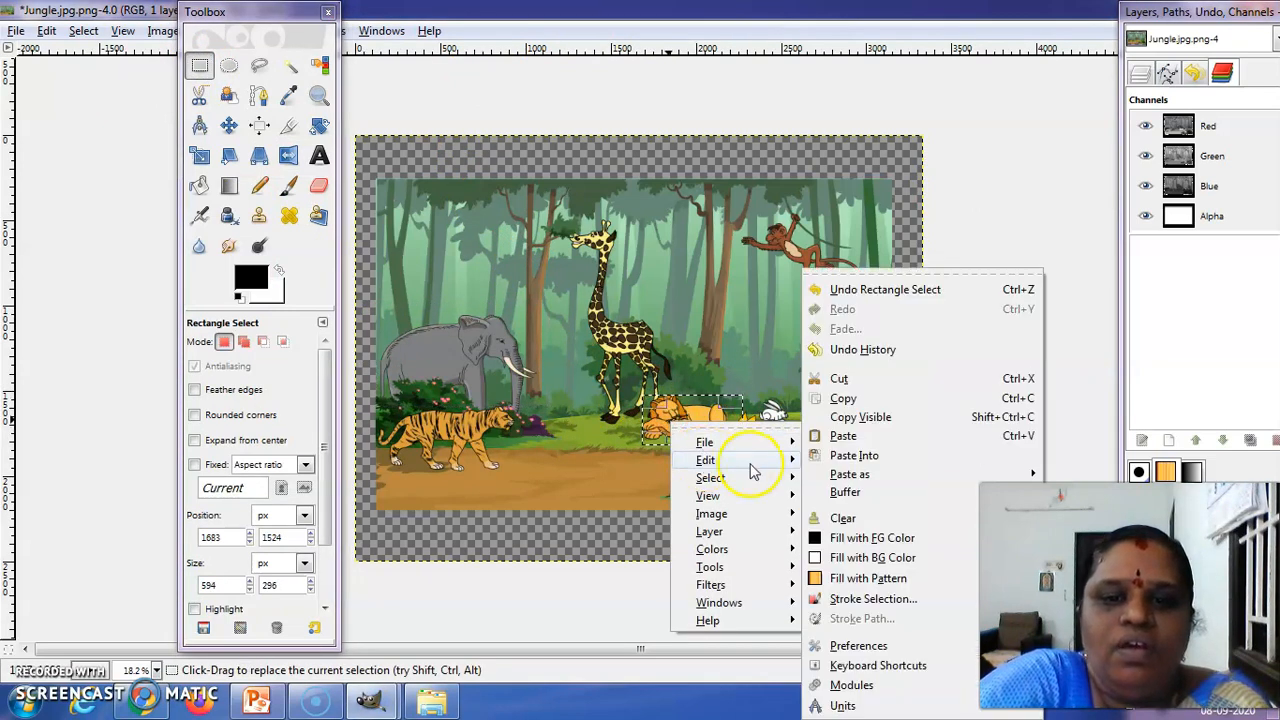
click(865, 400)
Reselect the sleeping lion with a slightly larger rectangle of about 621 × 313 px and copy it
click(192, 70)
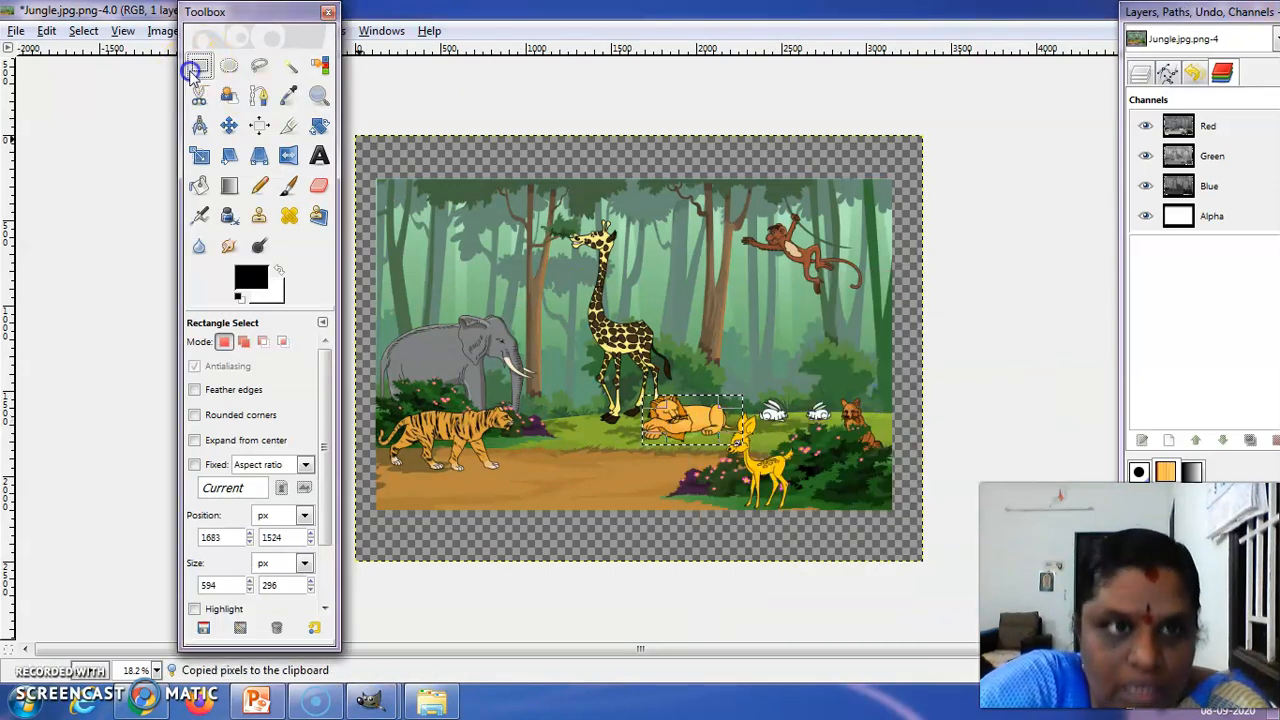
drag(640, 400, 746, 448)
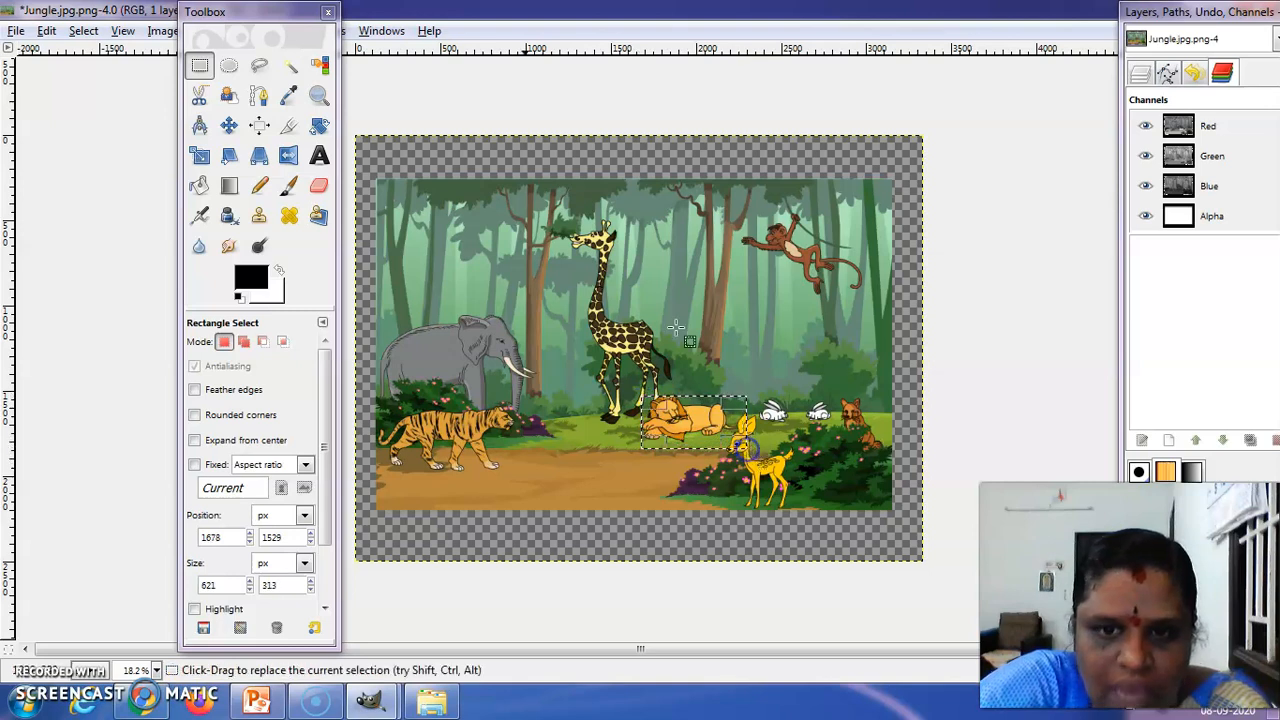
click(52, 33)
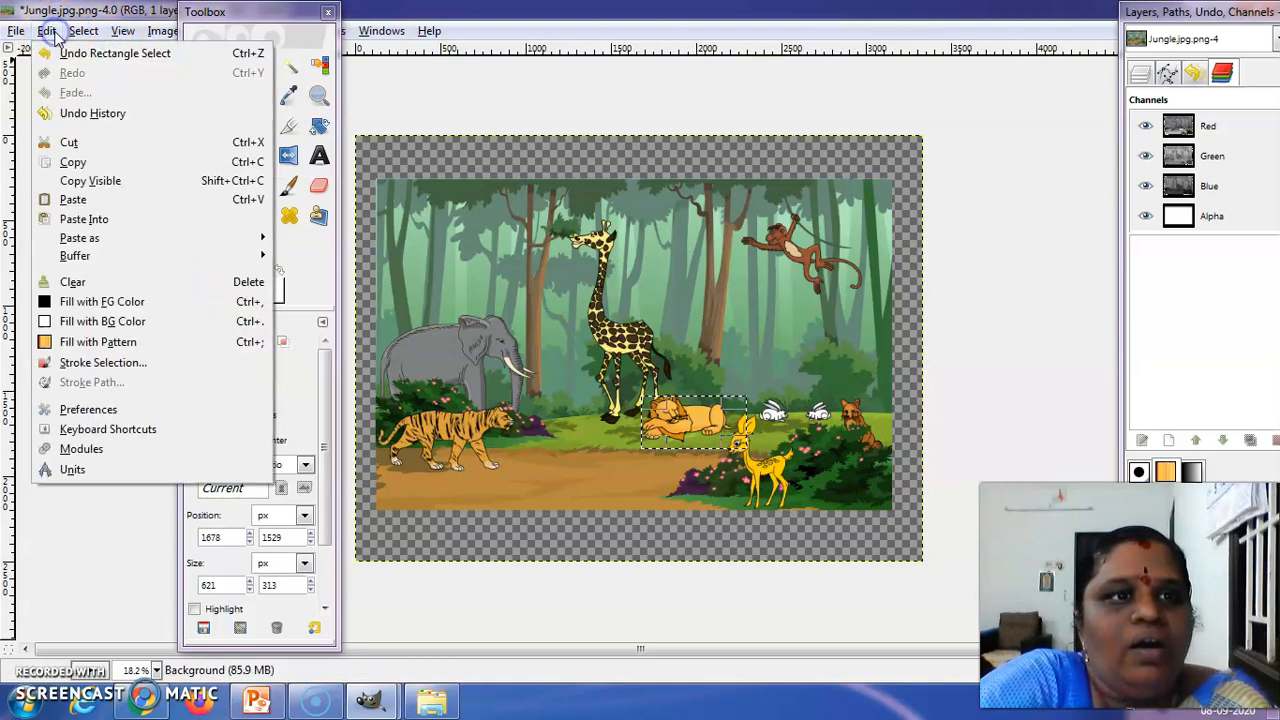
mouse_move(84, 33)
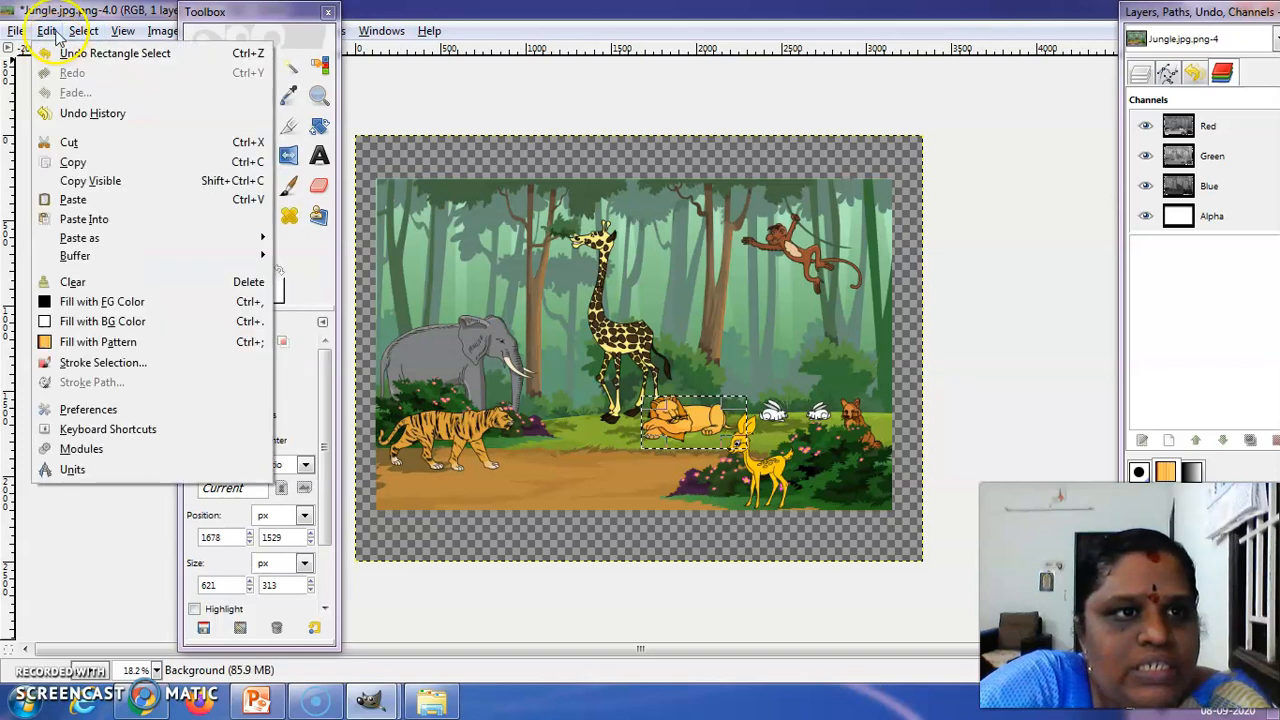
click(75, 163)
Switch back to the Banner.xcf image and paste the copied lion picture into it
click(370, 700)
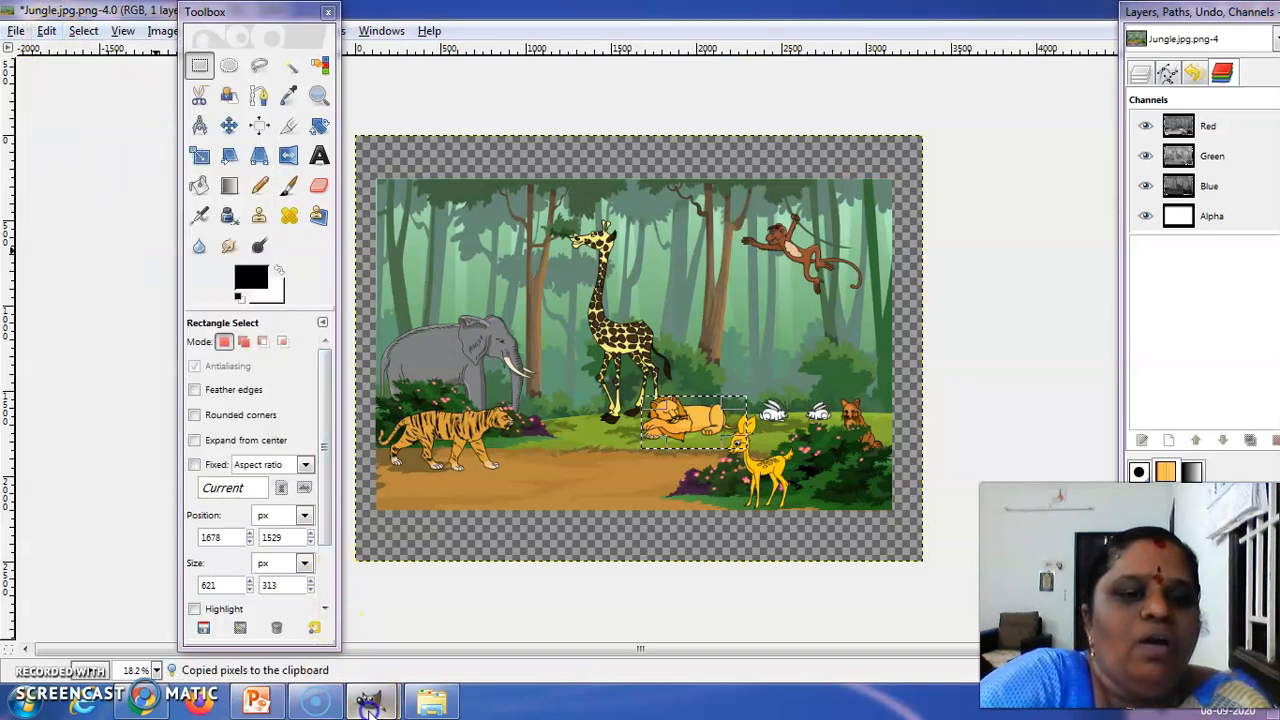
click(318, 635)
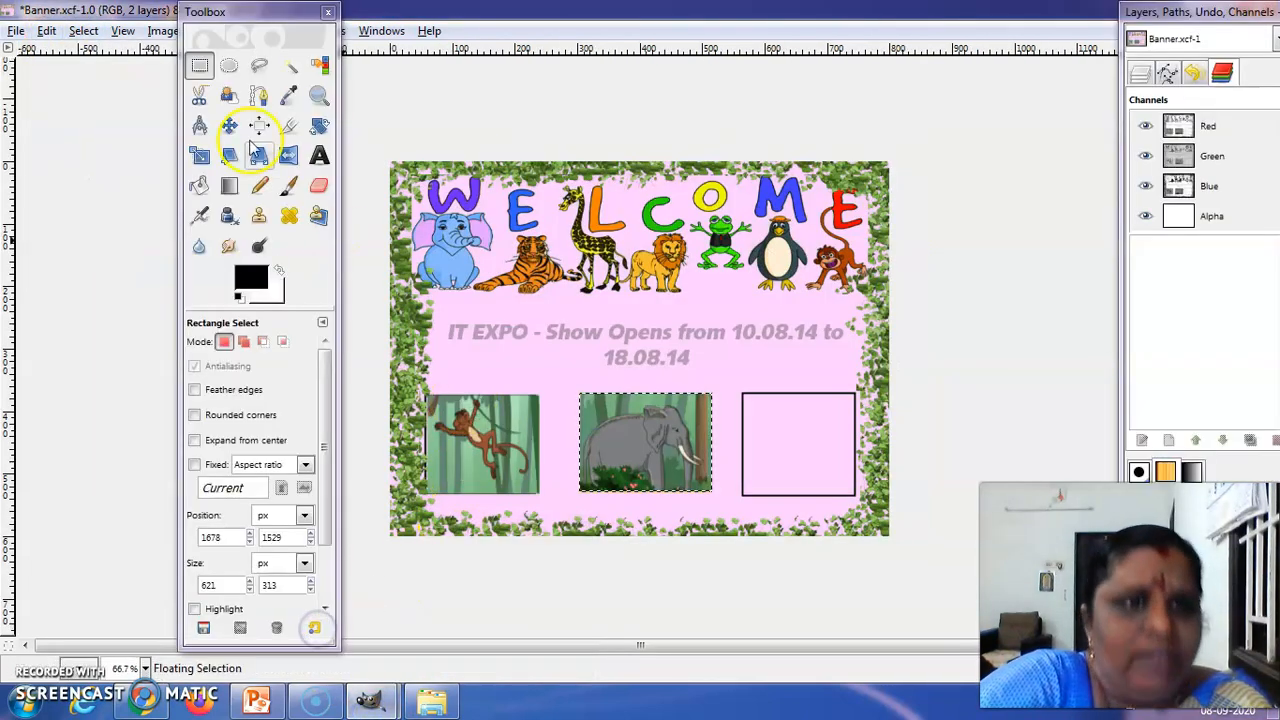
right_click(772, 437)
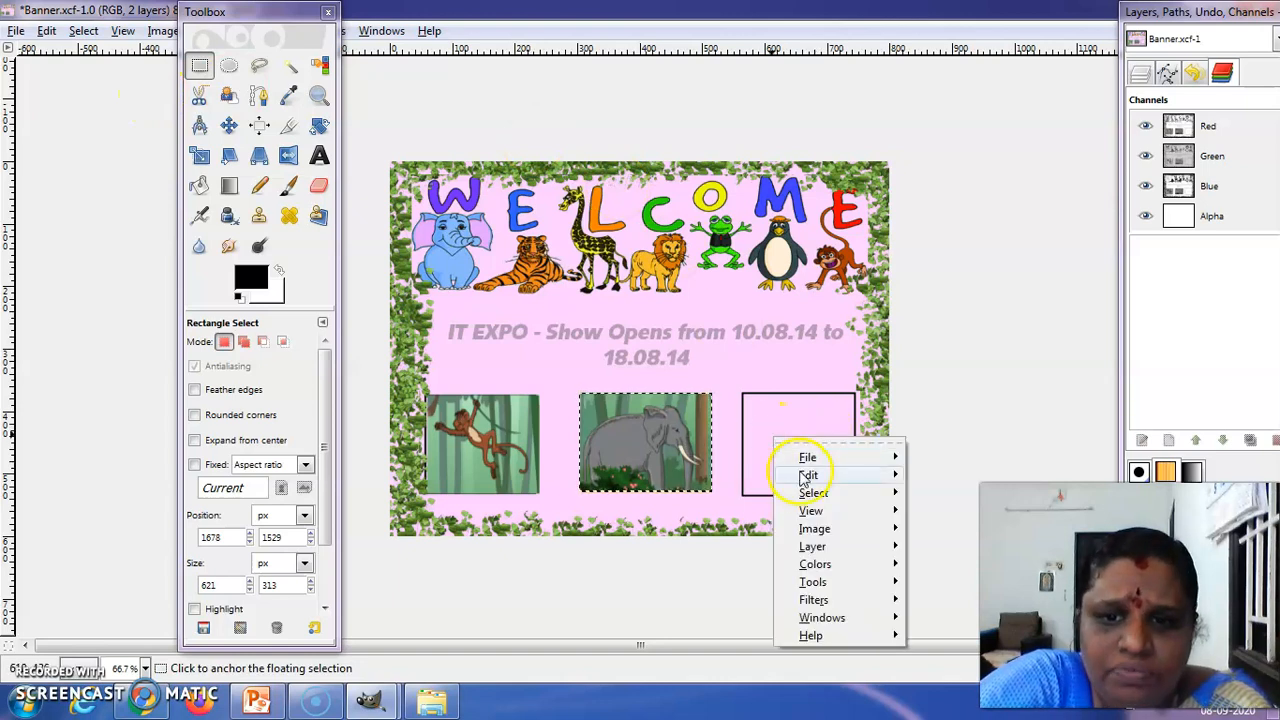
mouse_move(808, 474)
click(976, 440)
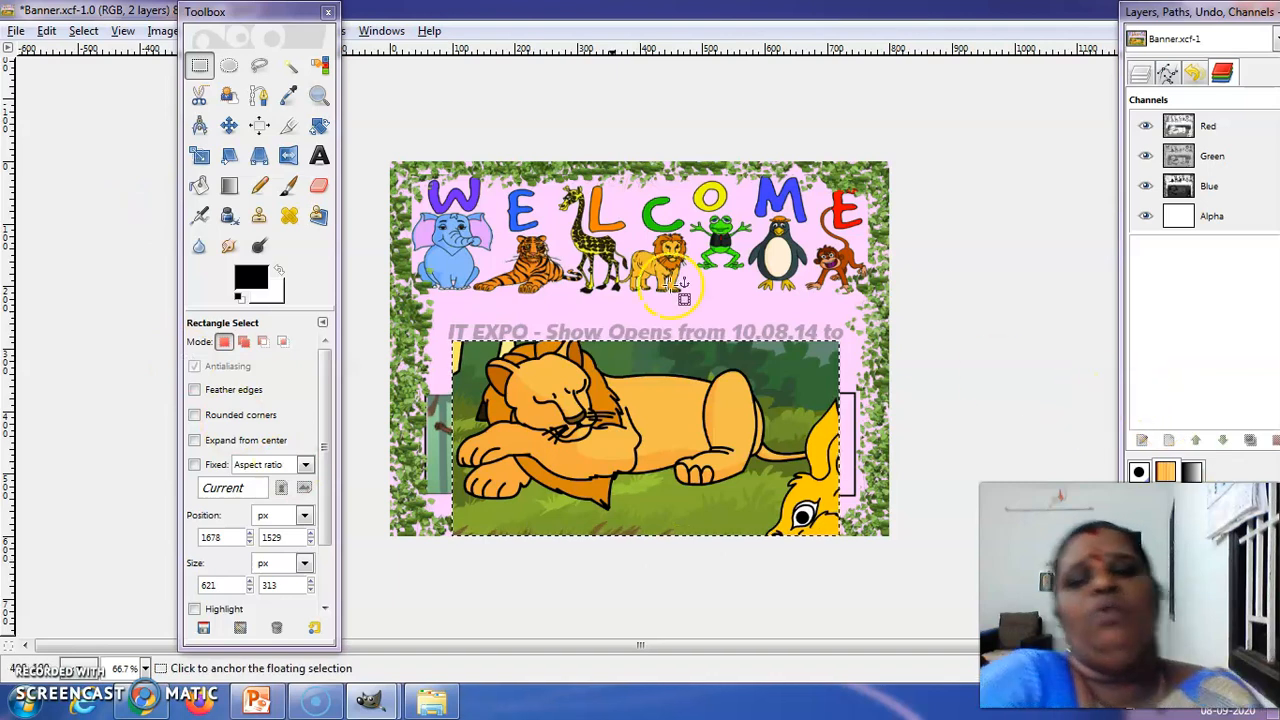
Scale the pasted lion picture down to about 302 × 198 pixels
click(199, 155)
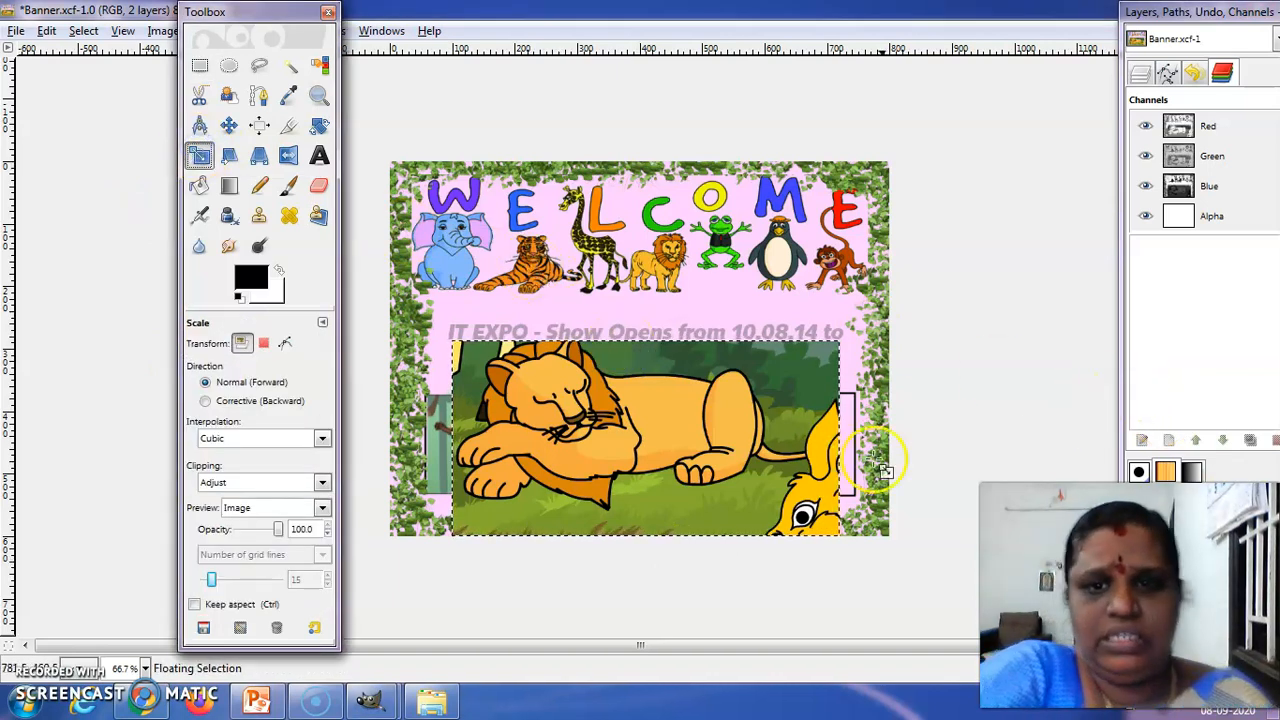
click(818, 365)
drag(818, 365, 641, 410)
click(340, 290)
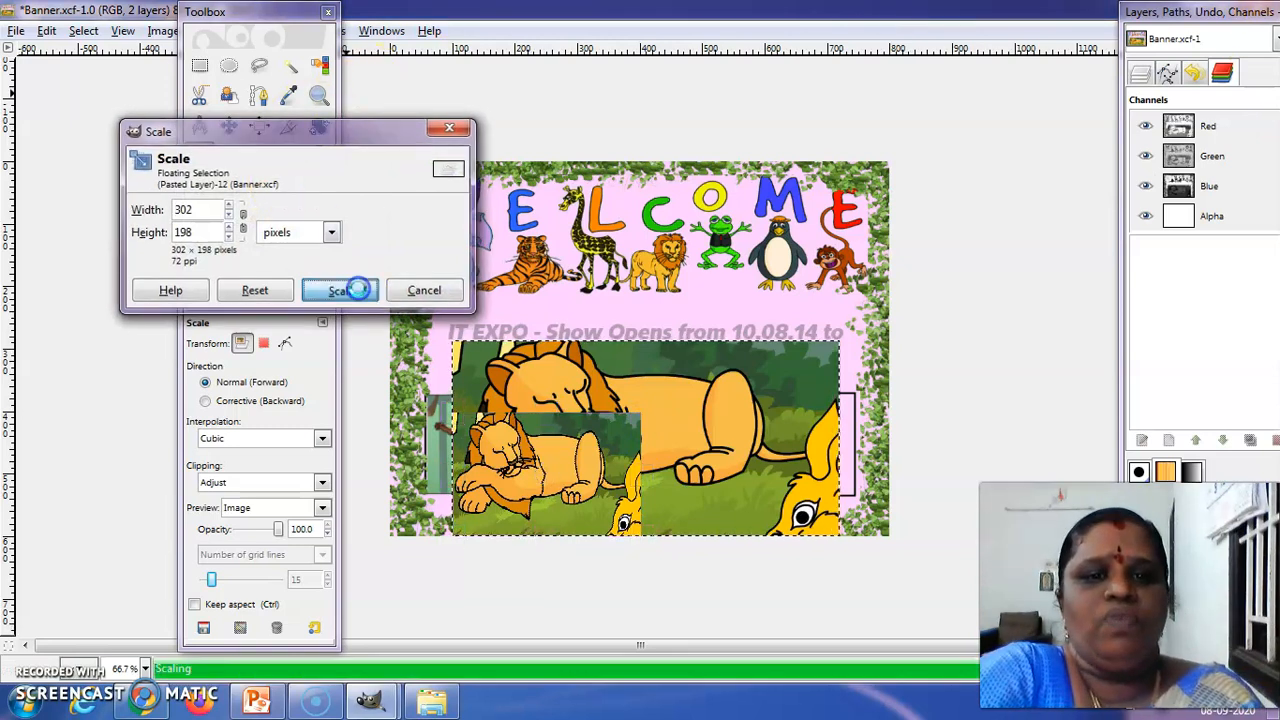
Shrink the floating lion picture further until it is slightly smaller than the empty third box
click(527, 445)
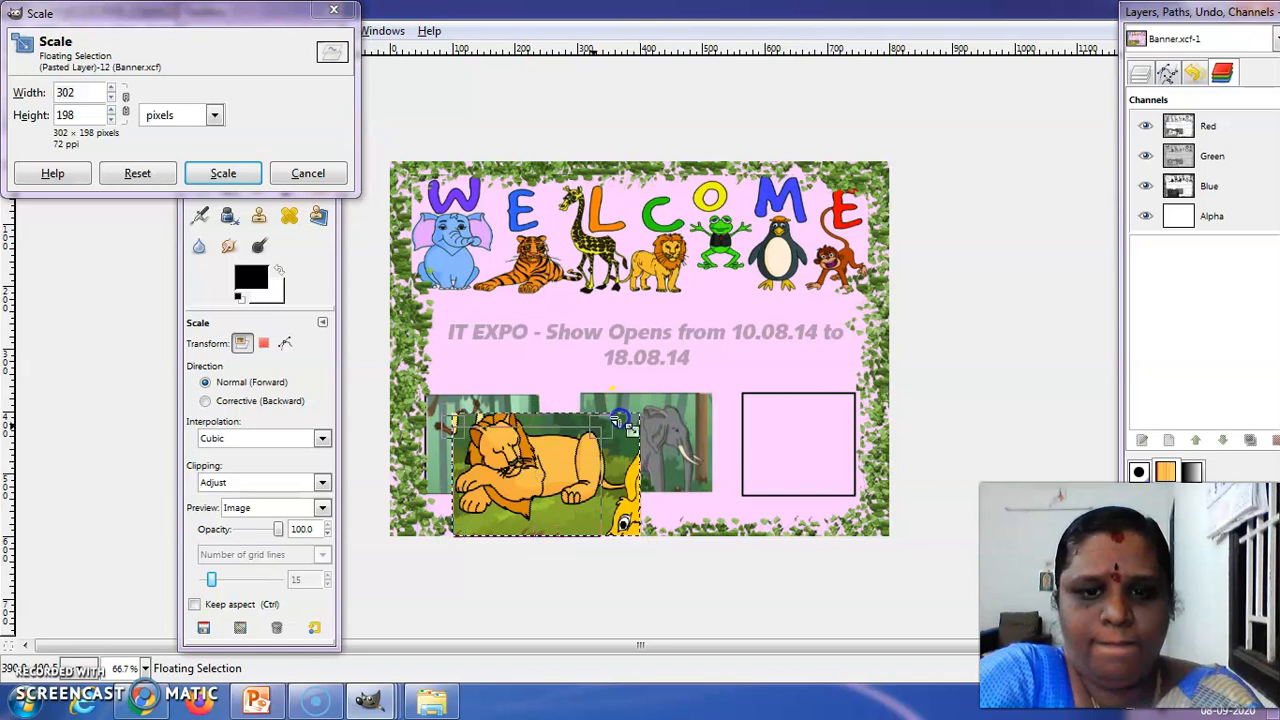
drag(641, 420, 548, 442)
click(256, 180)
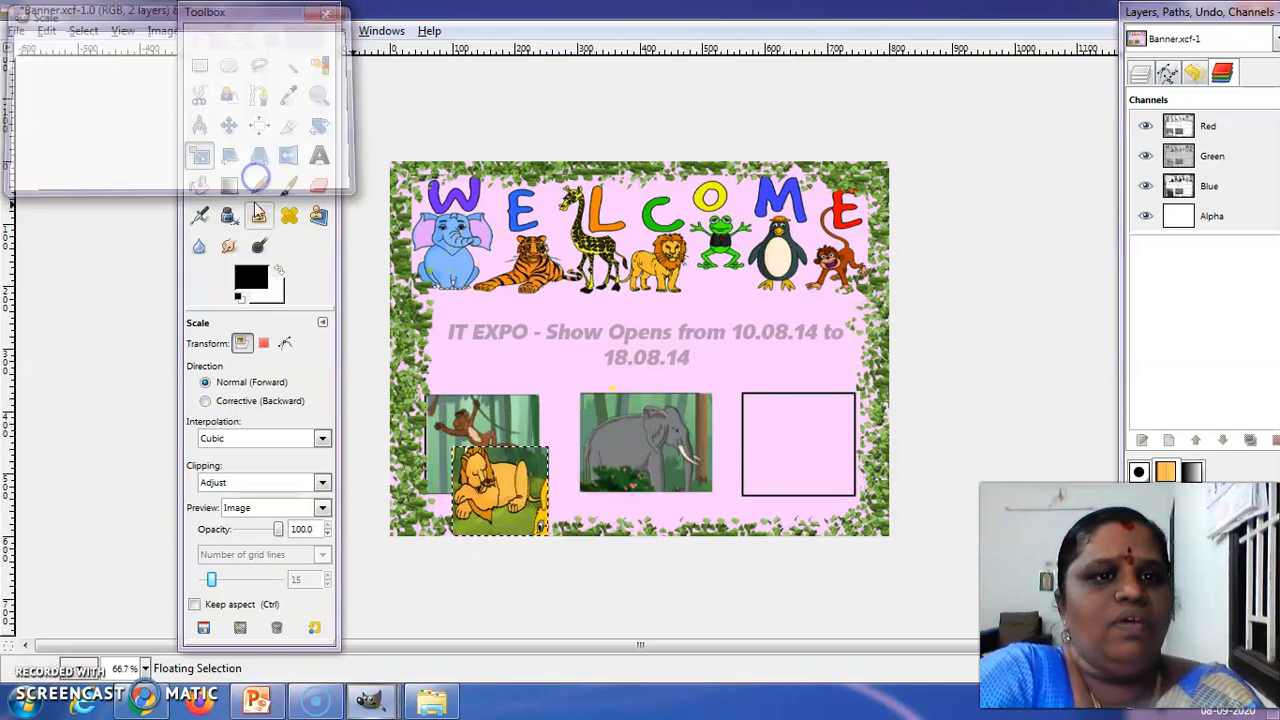
Move the lion picture into the banner's third box and scale it to about 173 × 159 pixels to fill the outline
click(229, 125)
drag(483, 475, 793, 420)
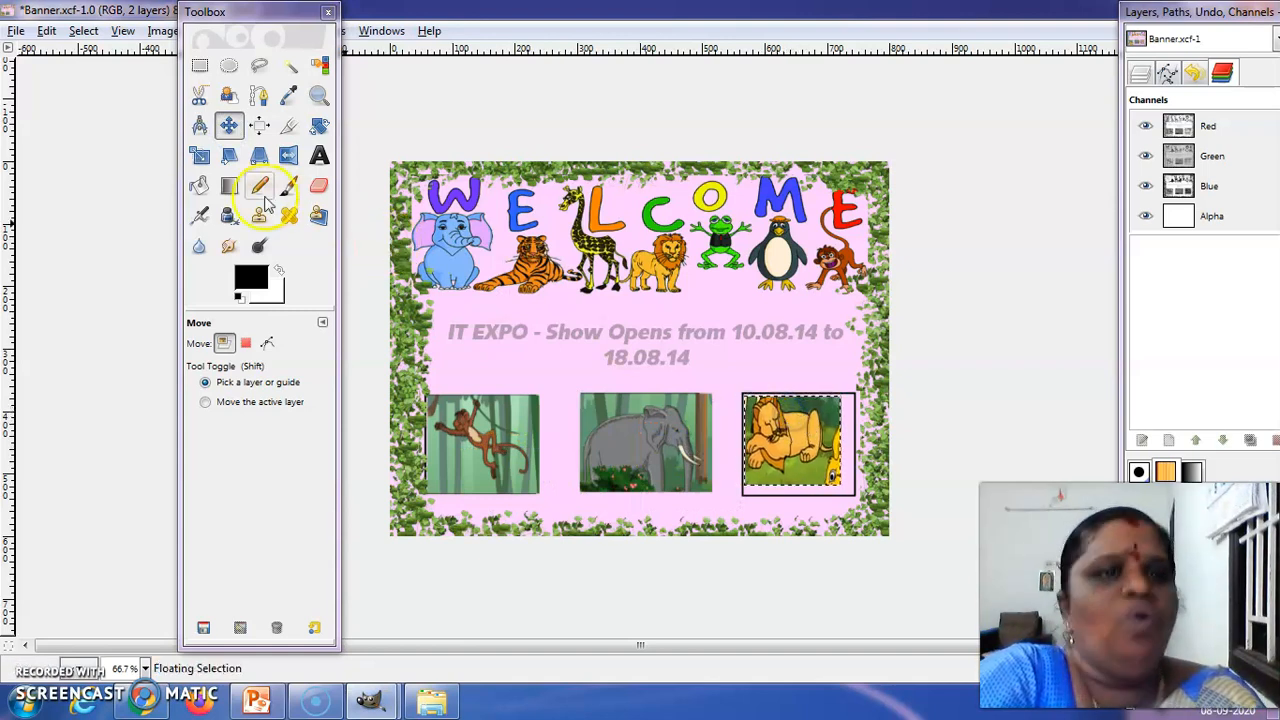
click(198, 157)
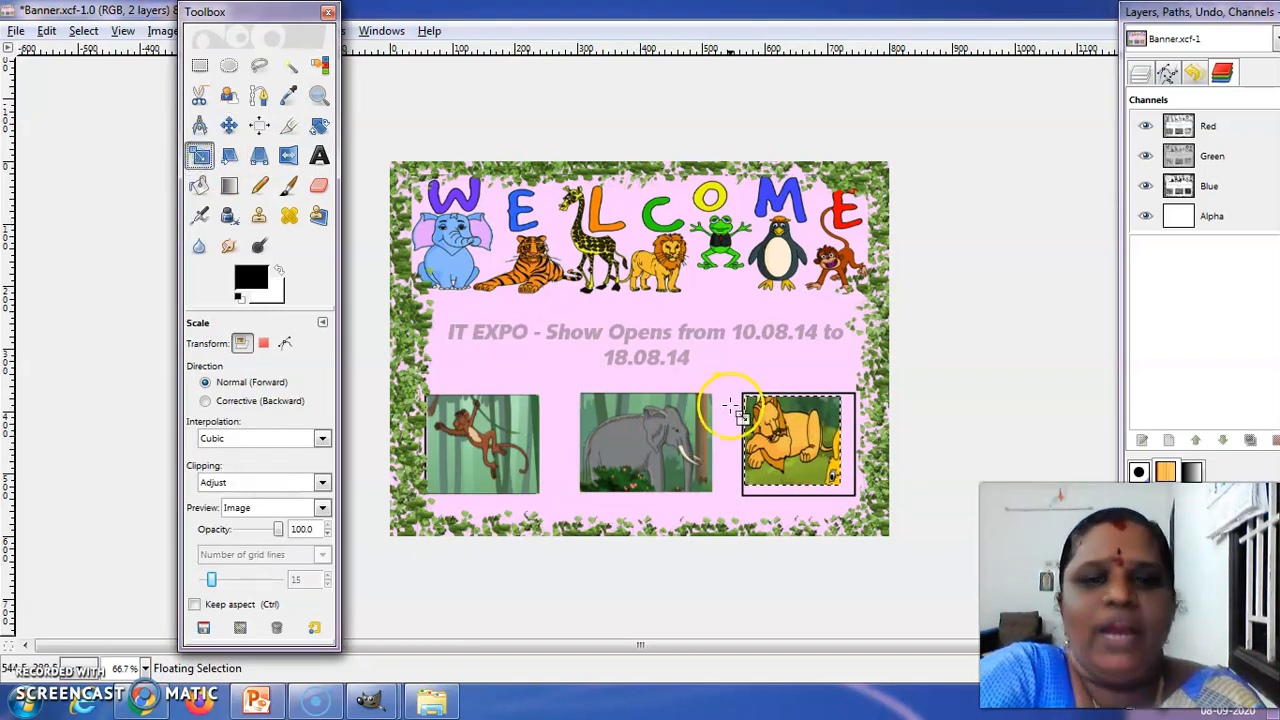
click(797, 458)
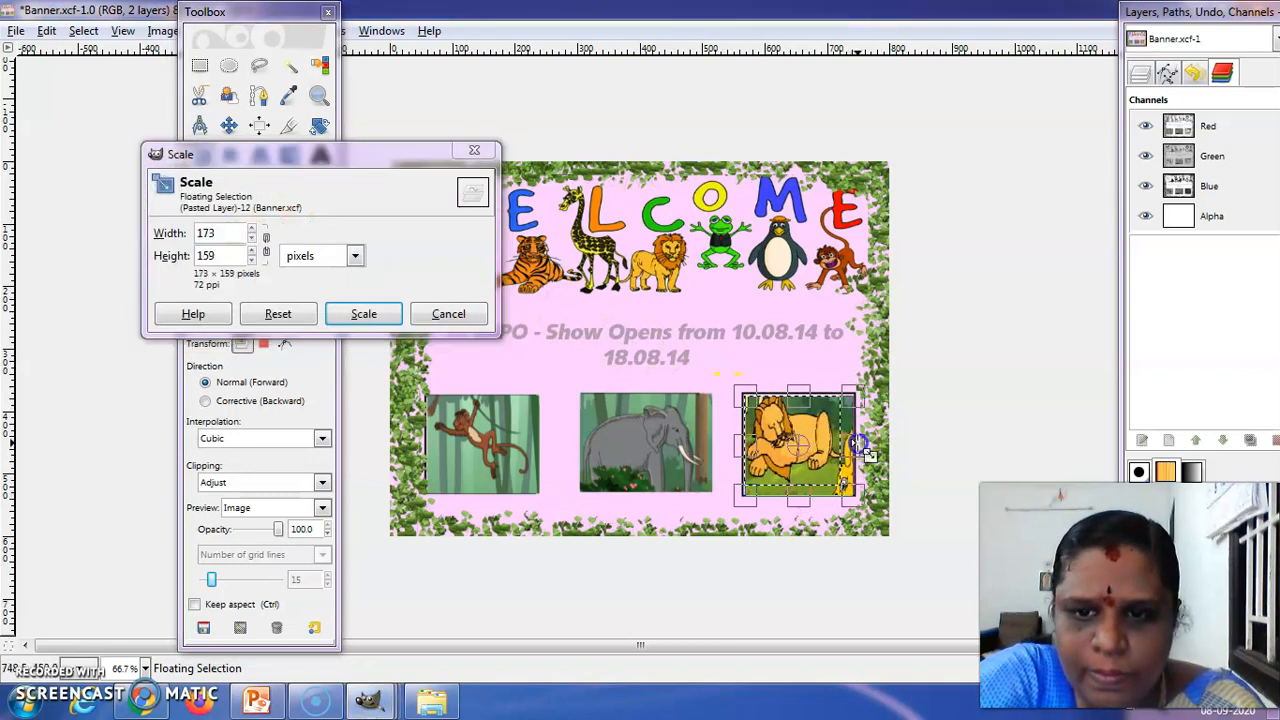
click(396, 310)
click(730, 341)
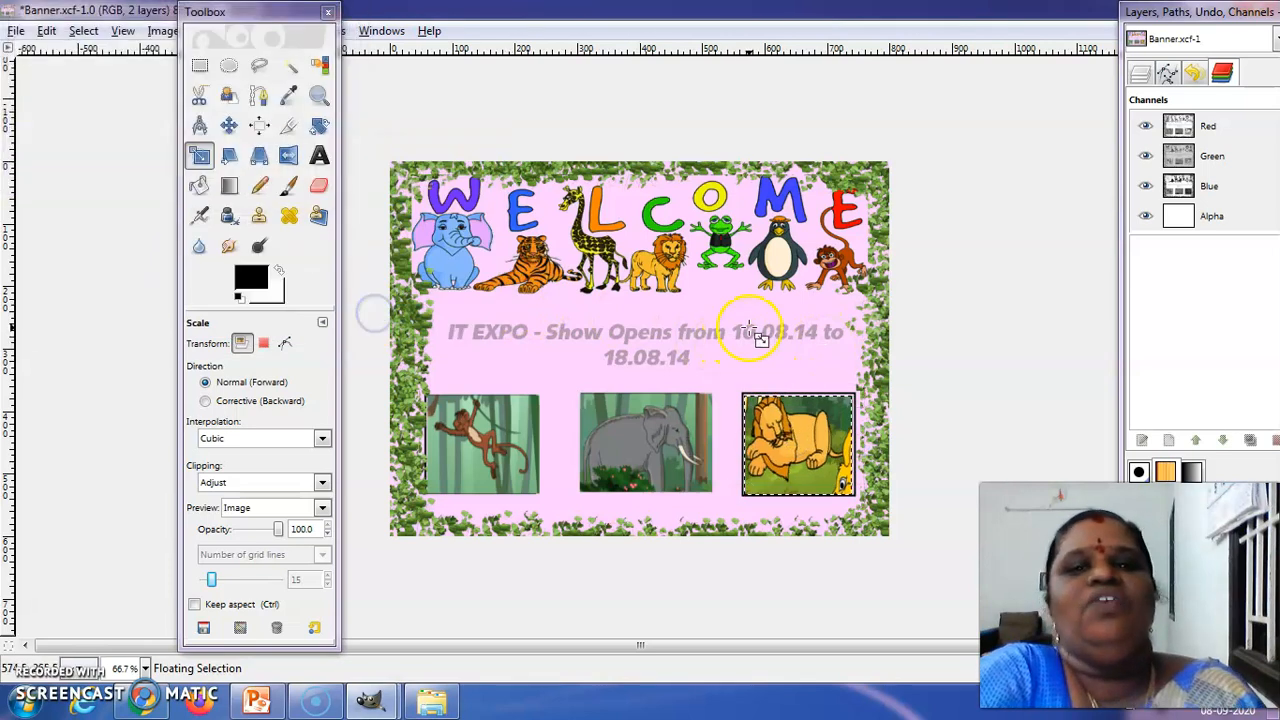
click(200, 177)
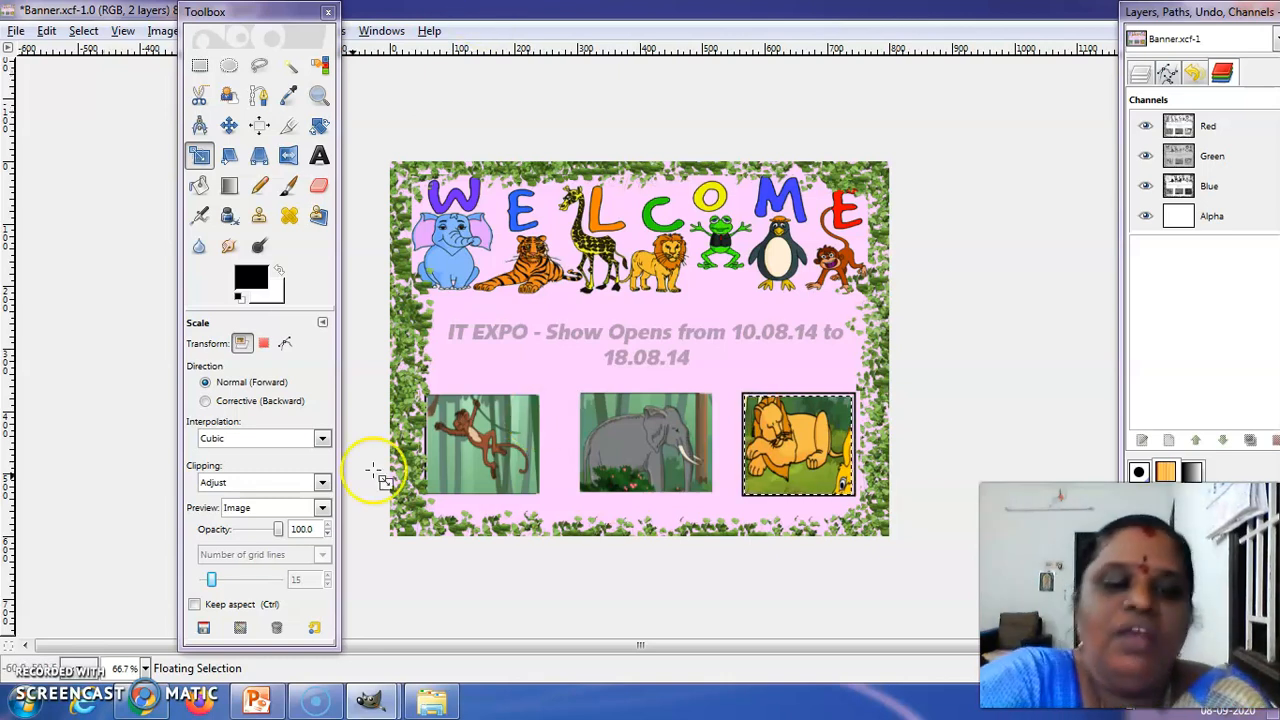
Switch to PowerPoint, present the Project Time slide 41 as a slide show, and return to the banner image in GIMP
click(253, 703)
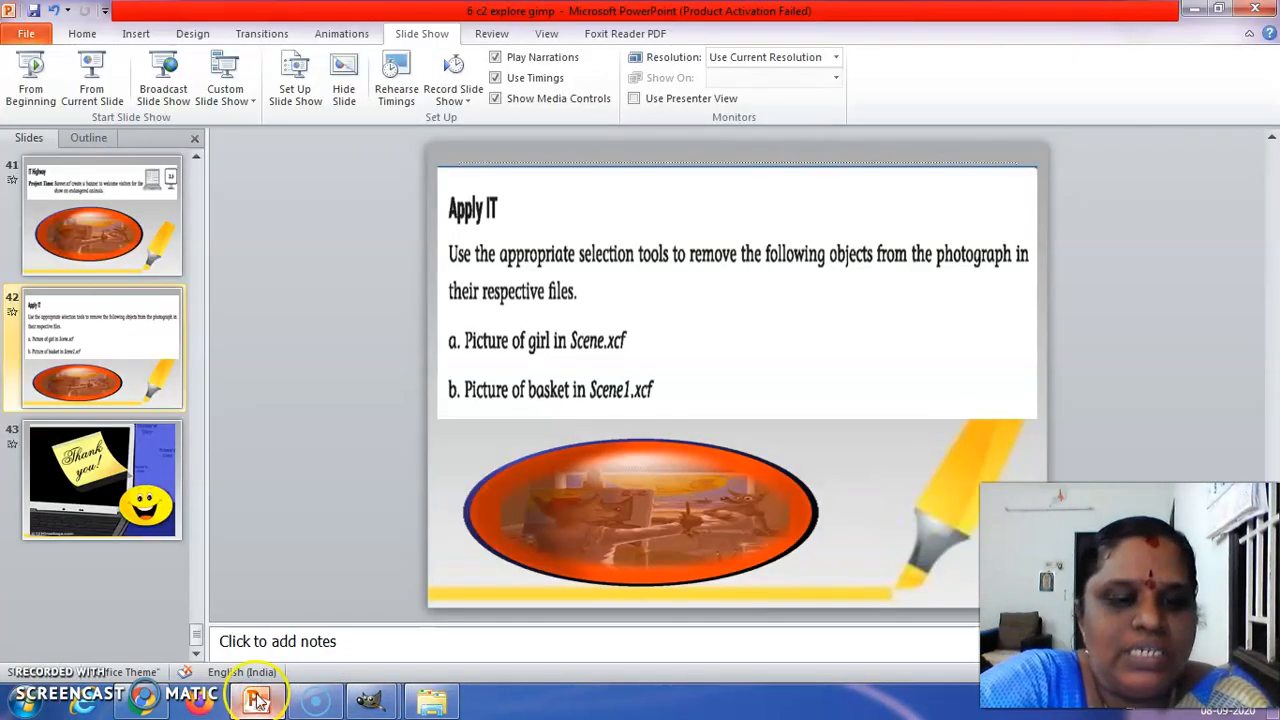
click(108, 177)
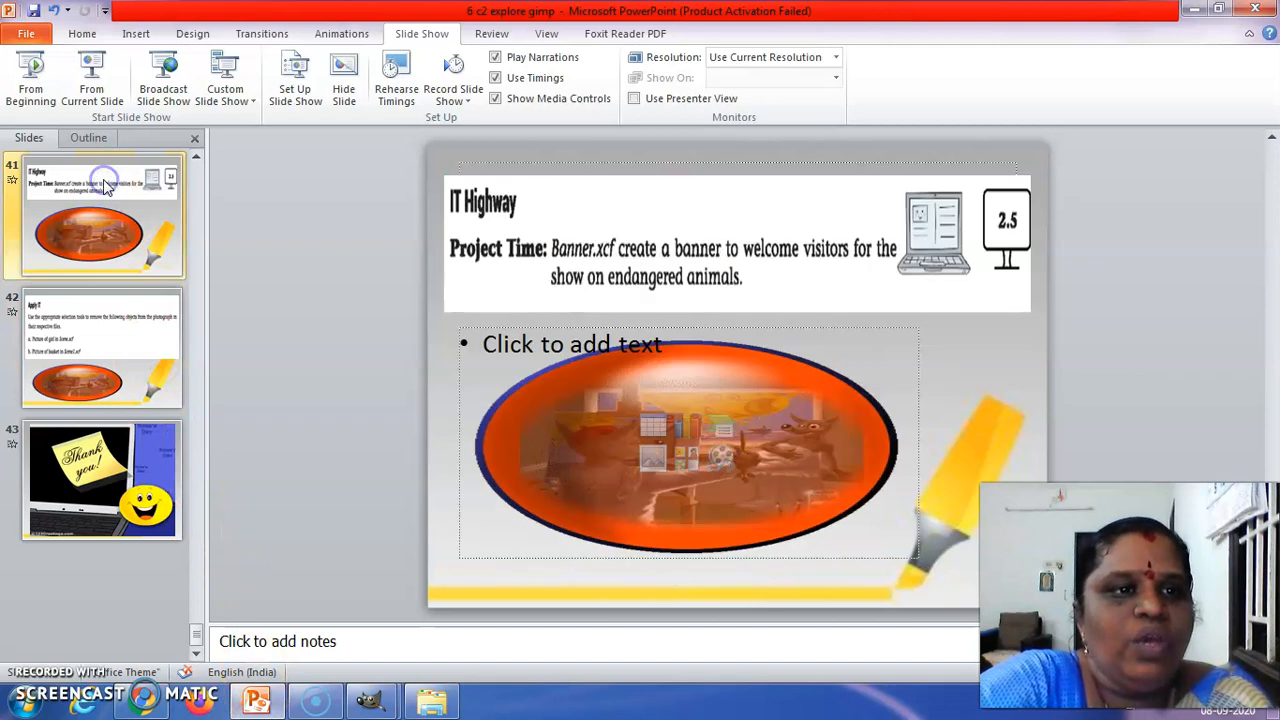
click(104, 89)
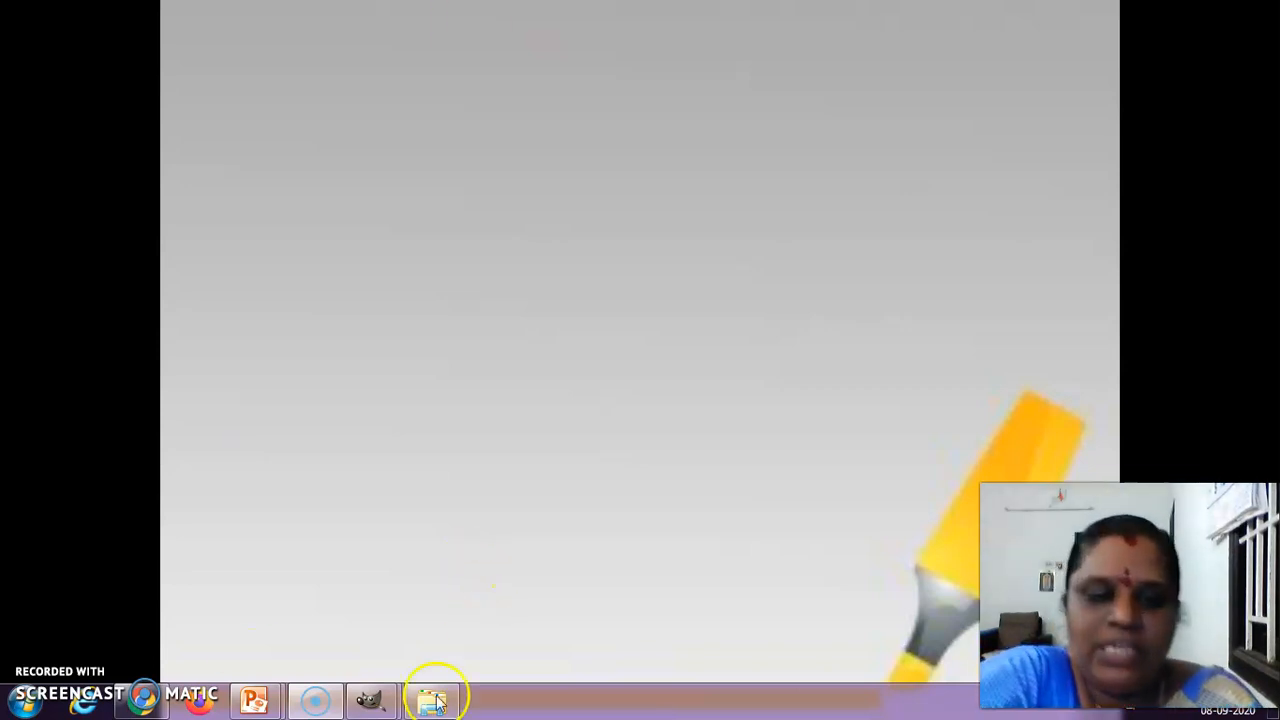
mouse_move(362, 705)
click(322, 607)
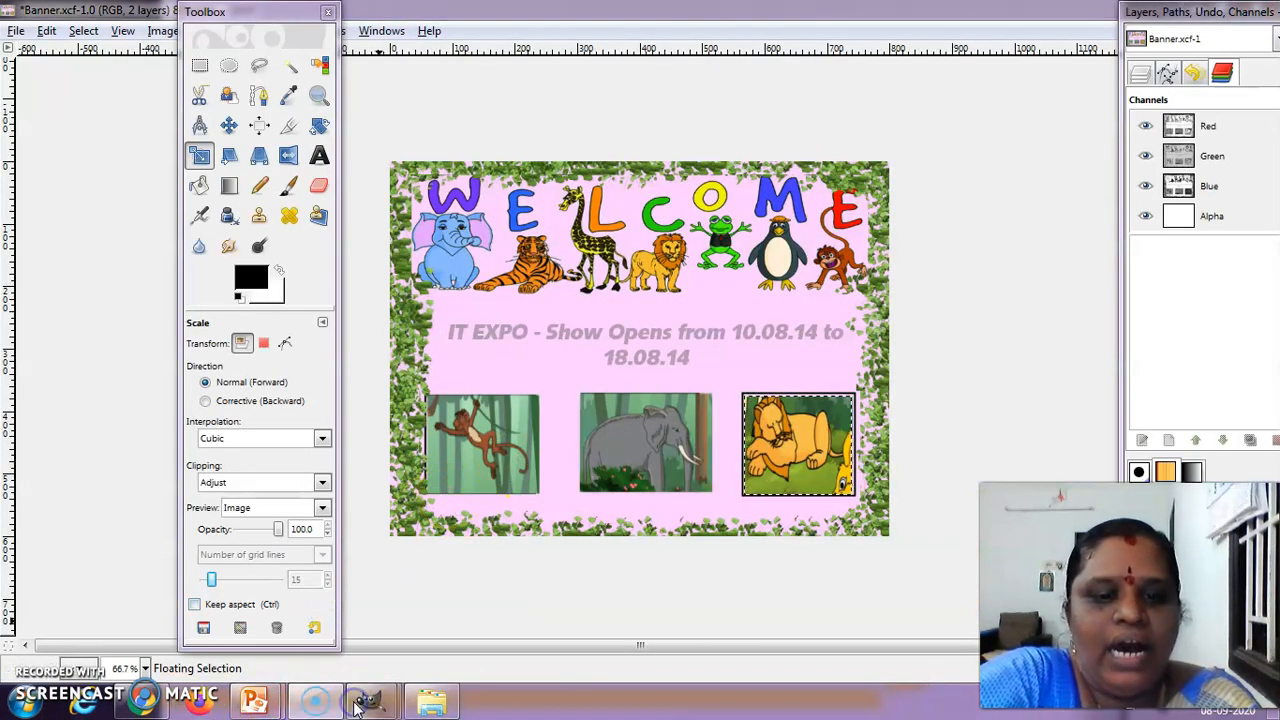
Open the finished sample Banner.xcf from the Lesson 2 folder inside GIMP's Samples folder
mouse_move(370, 706)
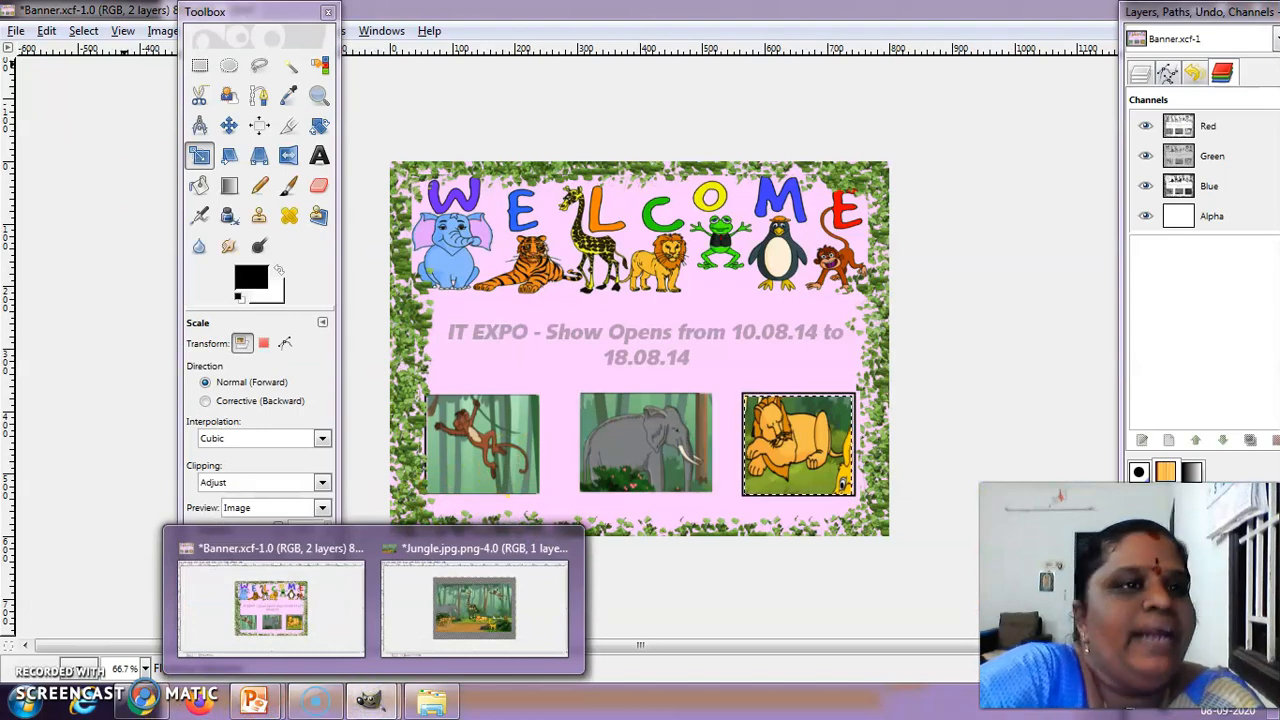
click(16, 30)
click(40, 90)
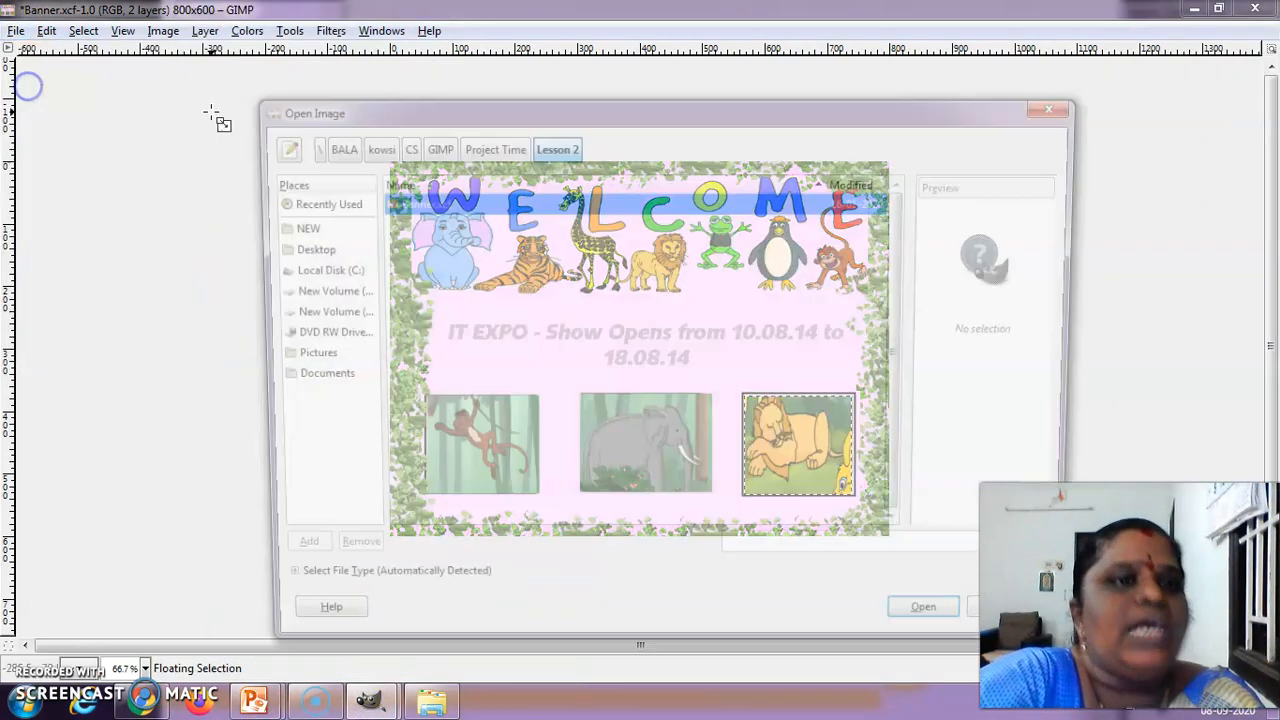
click(465, 147)
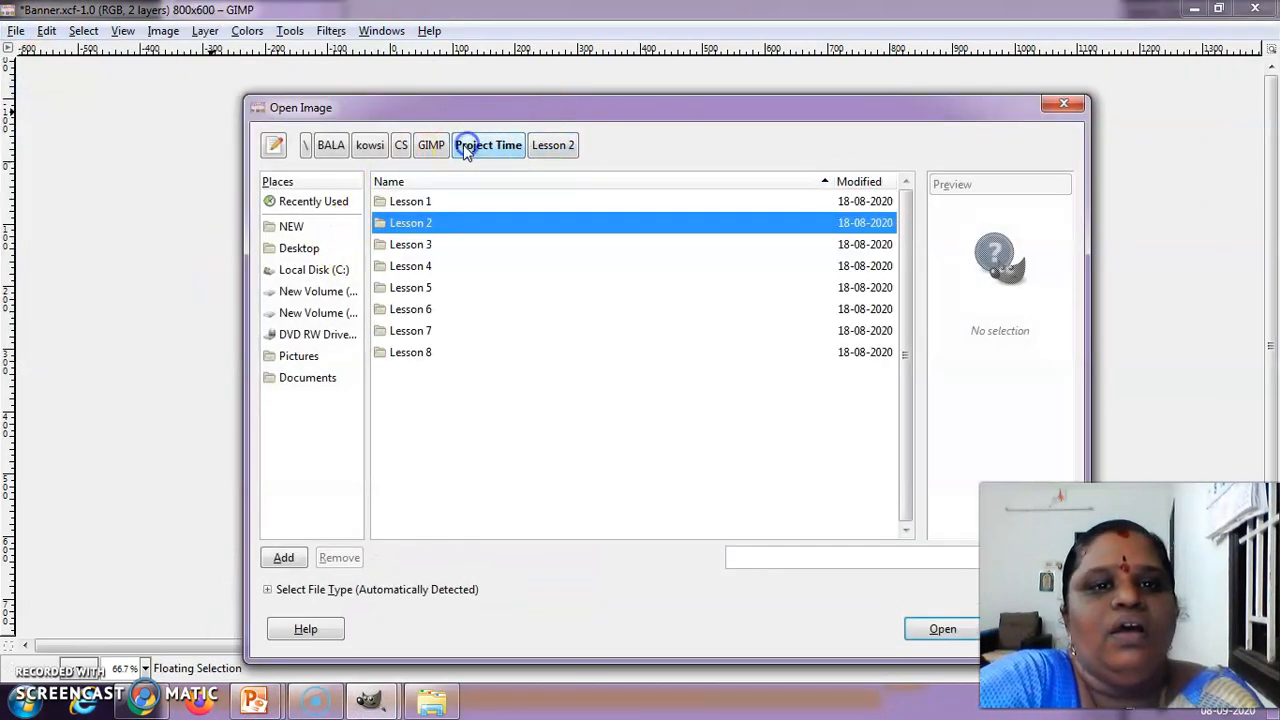
click(440, 147)
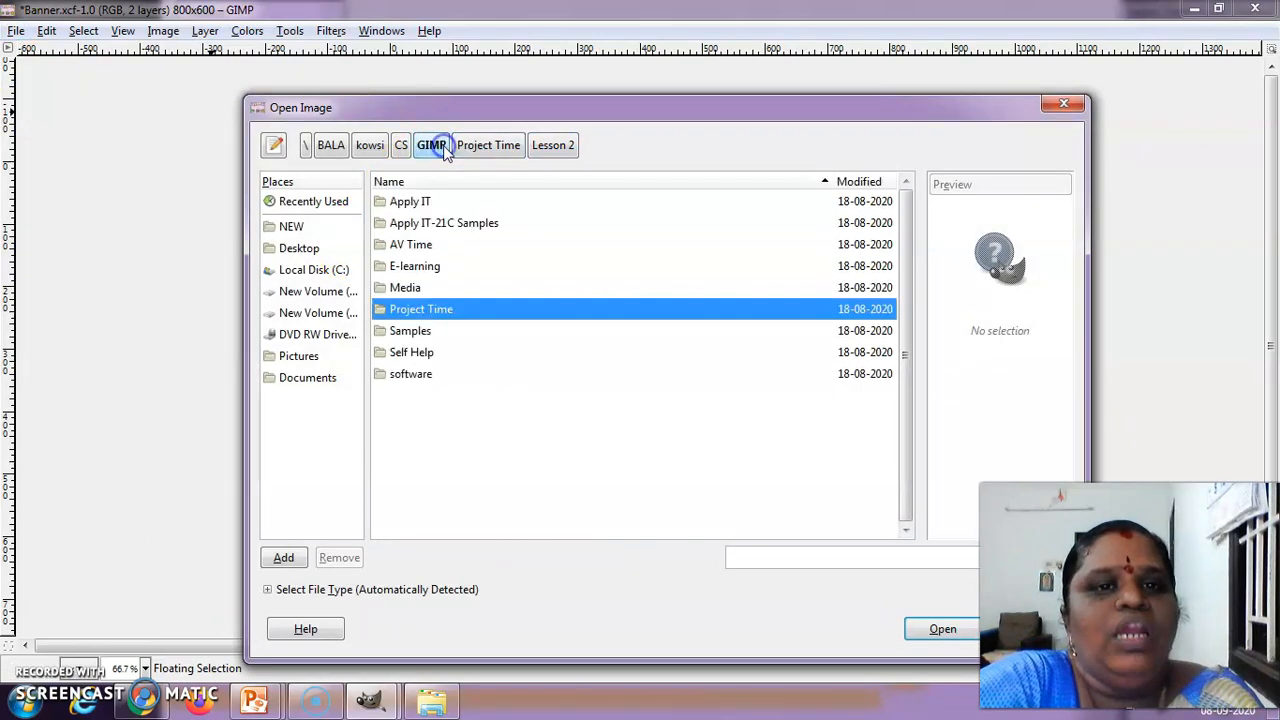
double_click(415, 330)
double_click(420, 199)
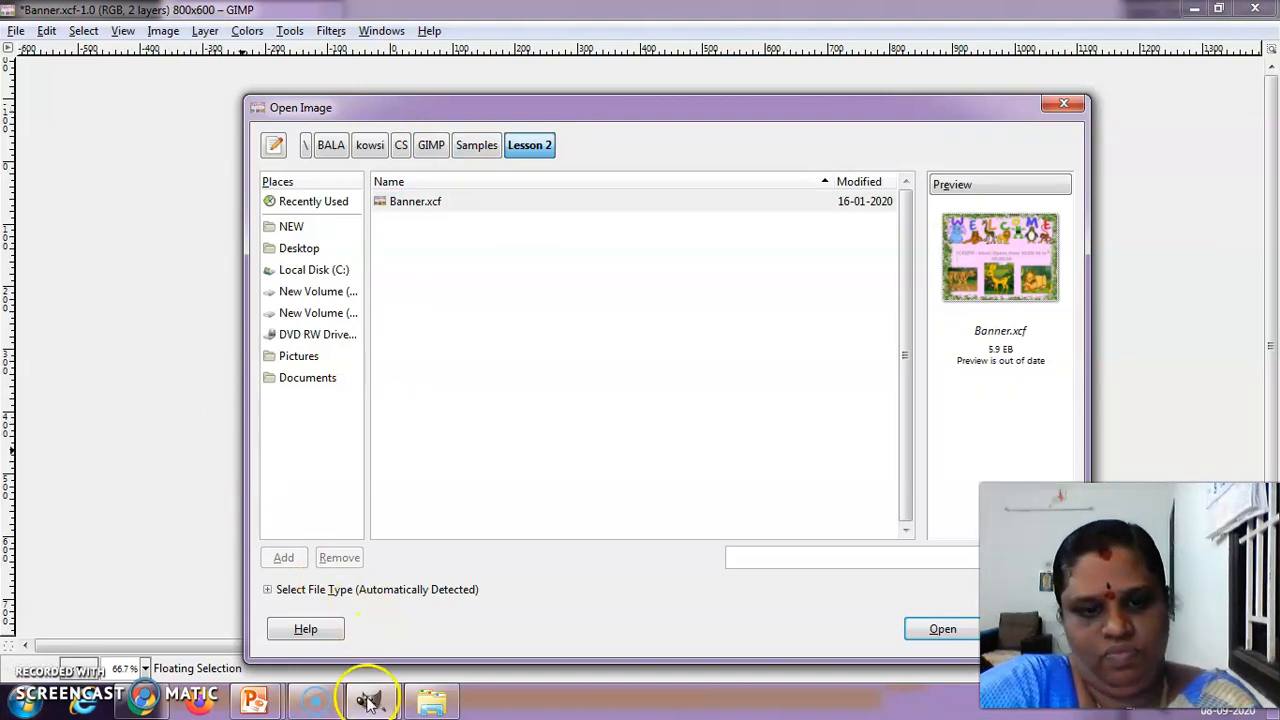
click(943, 628)
Bring the sample Banner.xcf window to the front and maximize it
mouse_move(366, 707)
click(528, 594)
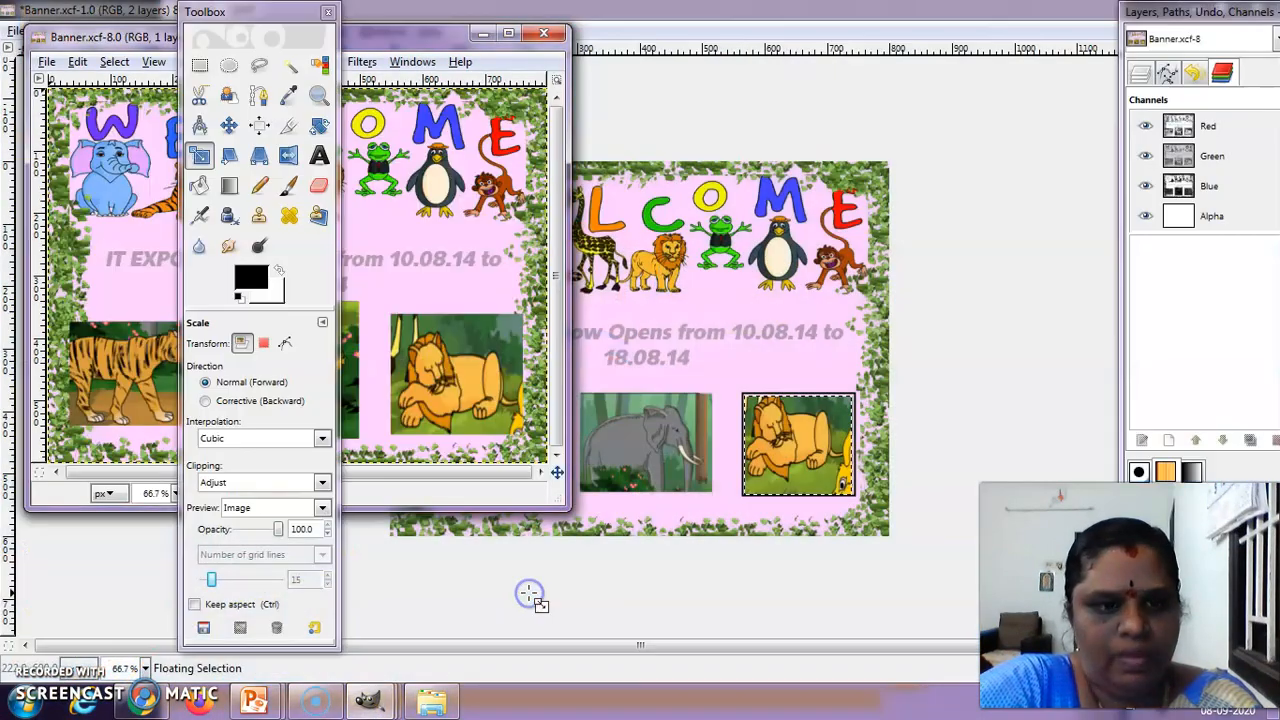
drag(429, 34, 1053, 1)
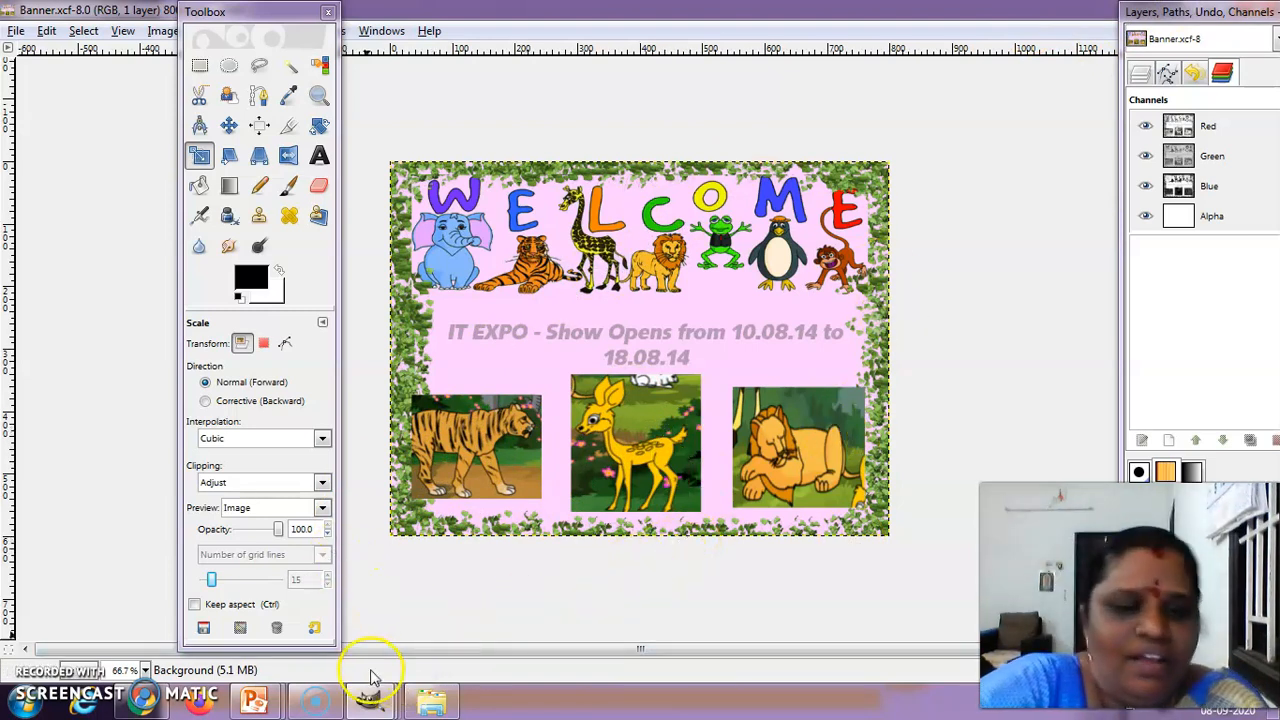
Compare the edited banner with the sample banner by switching between their two image windows
mouse_move(368, 703)
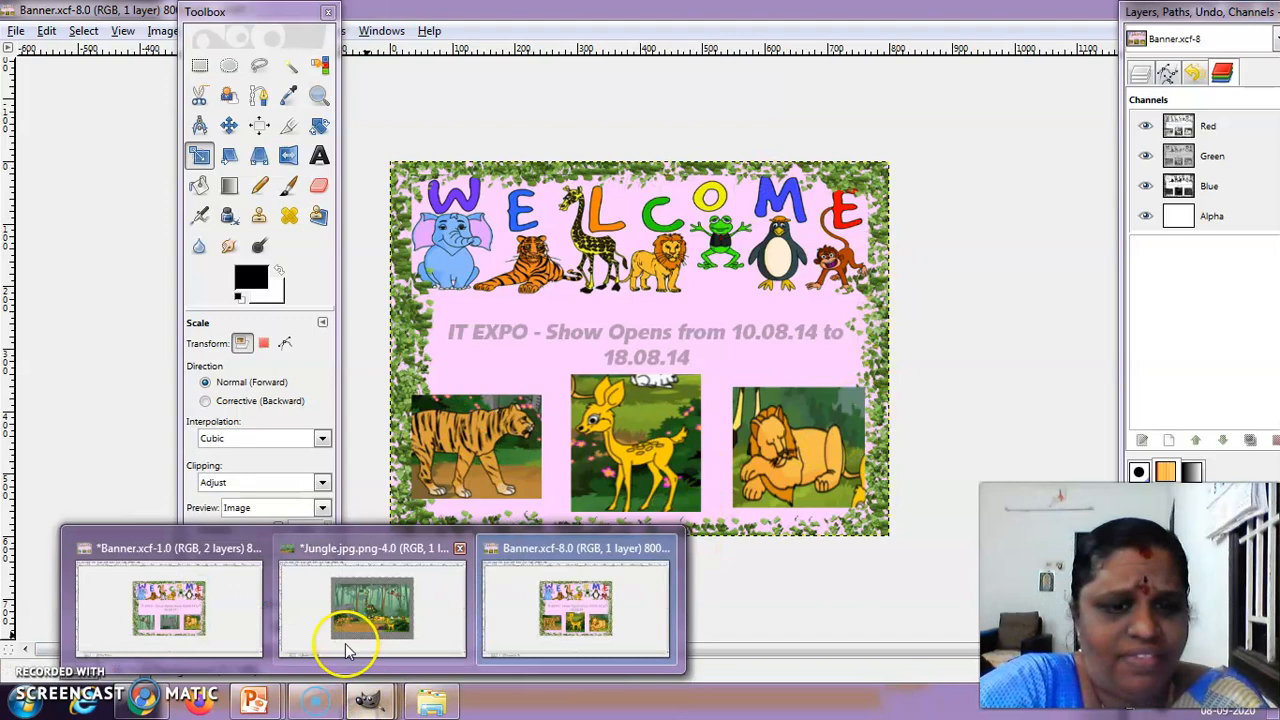
click(210, 620)
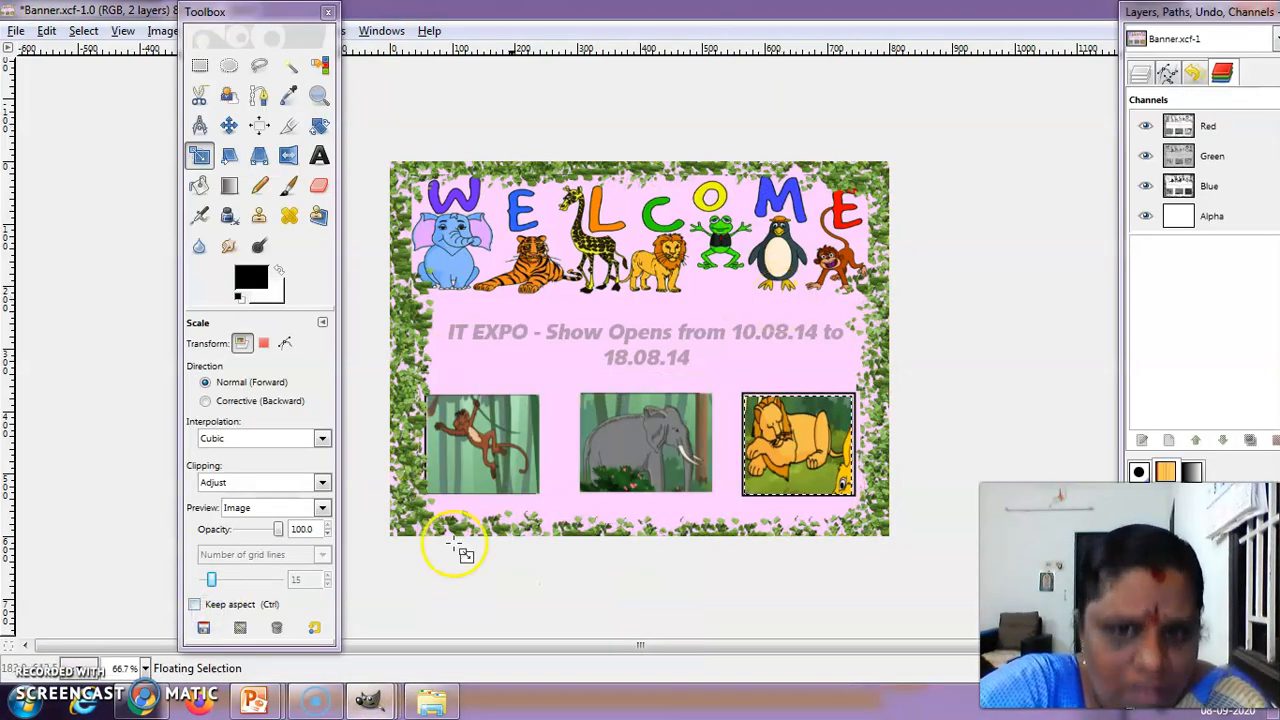
mouse_move(368, 703)
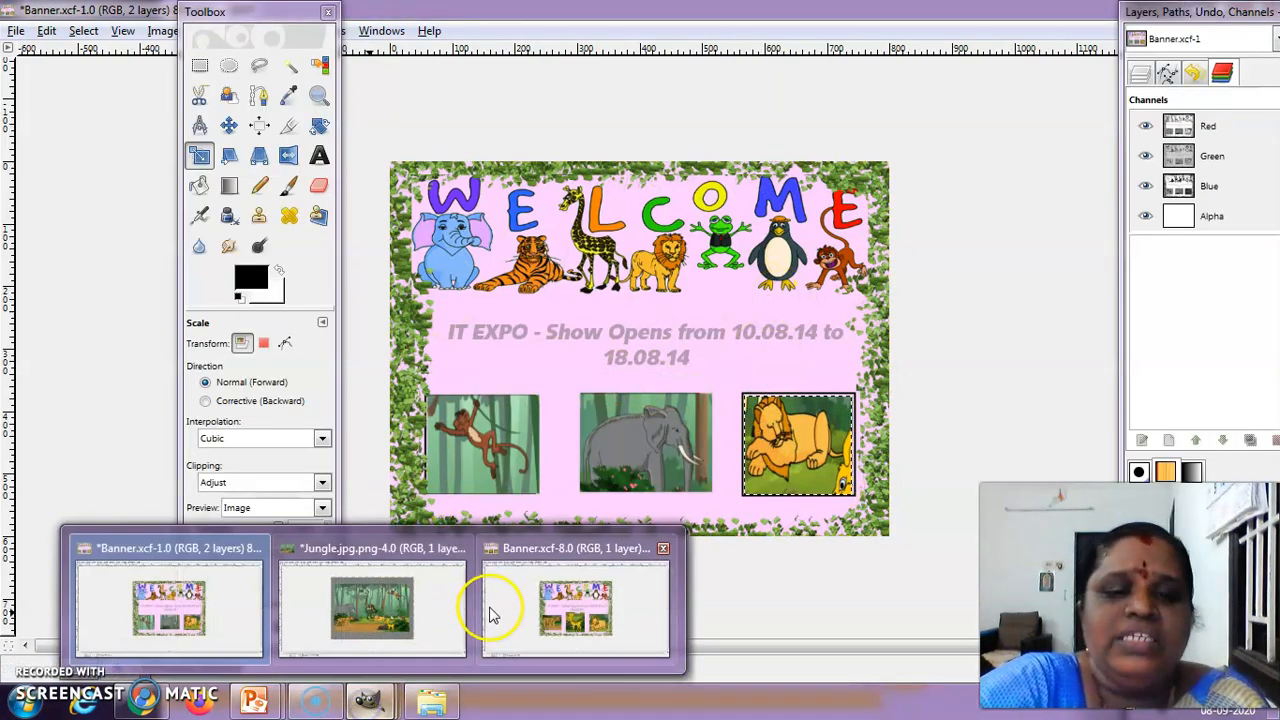
click(490, 607)
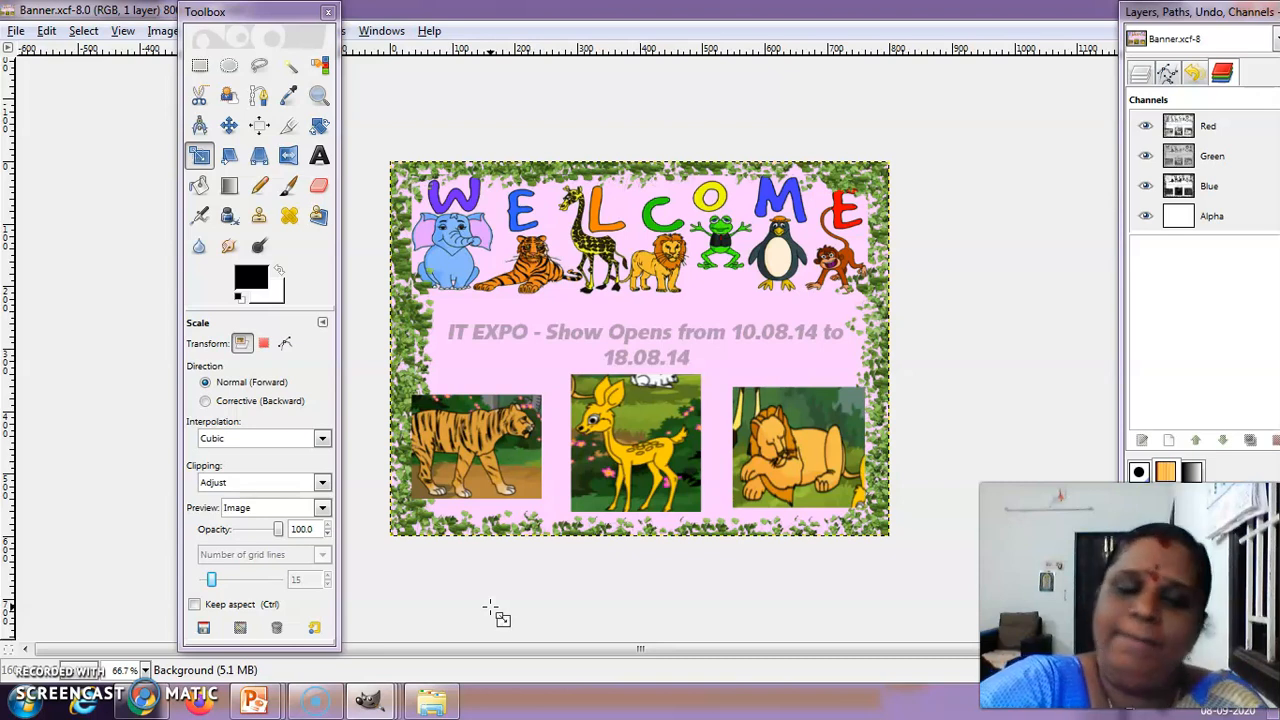
click(484, 610)
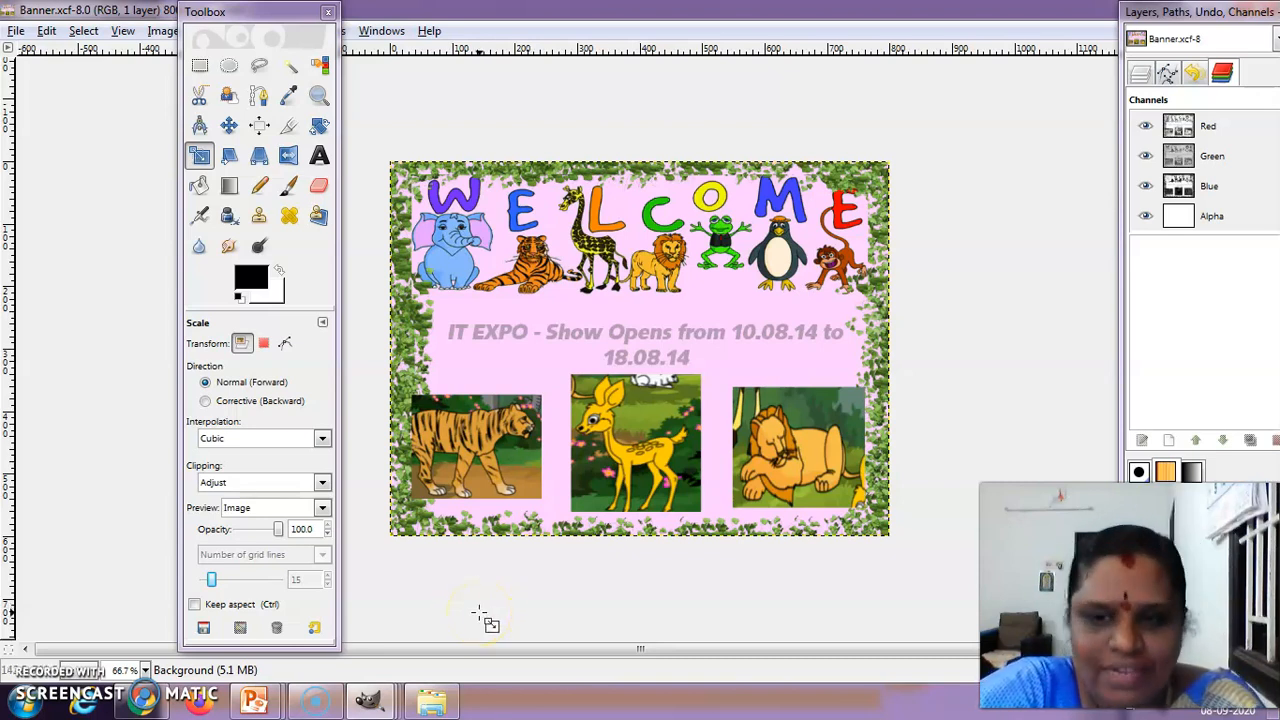
click(487, 604)
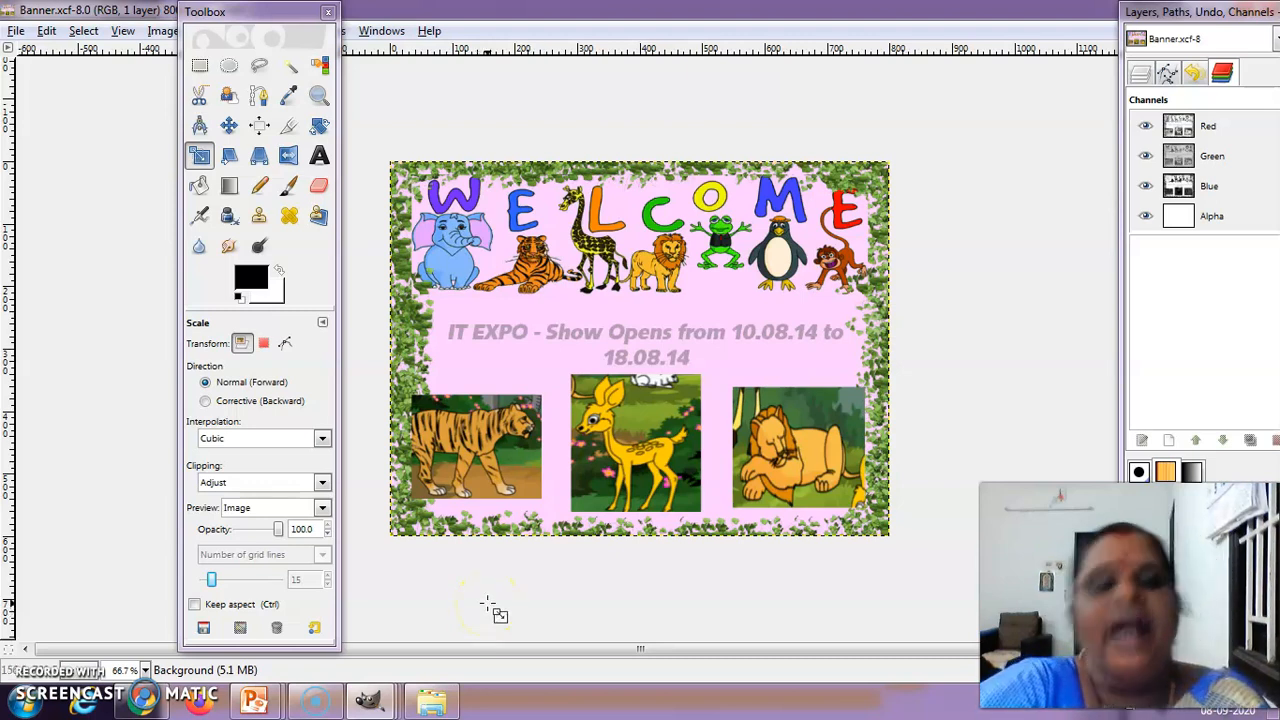
Switch to the running PowerPoint slide show and advance past the Project Time slide to the Apply IT slide
click(316, 704)
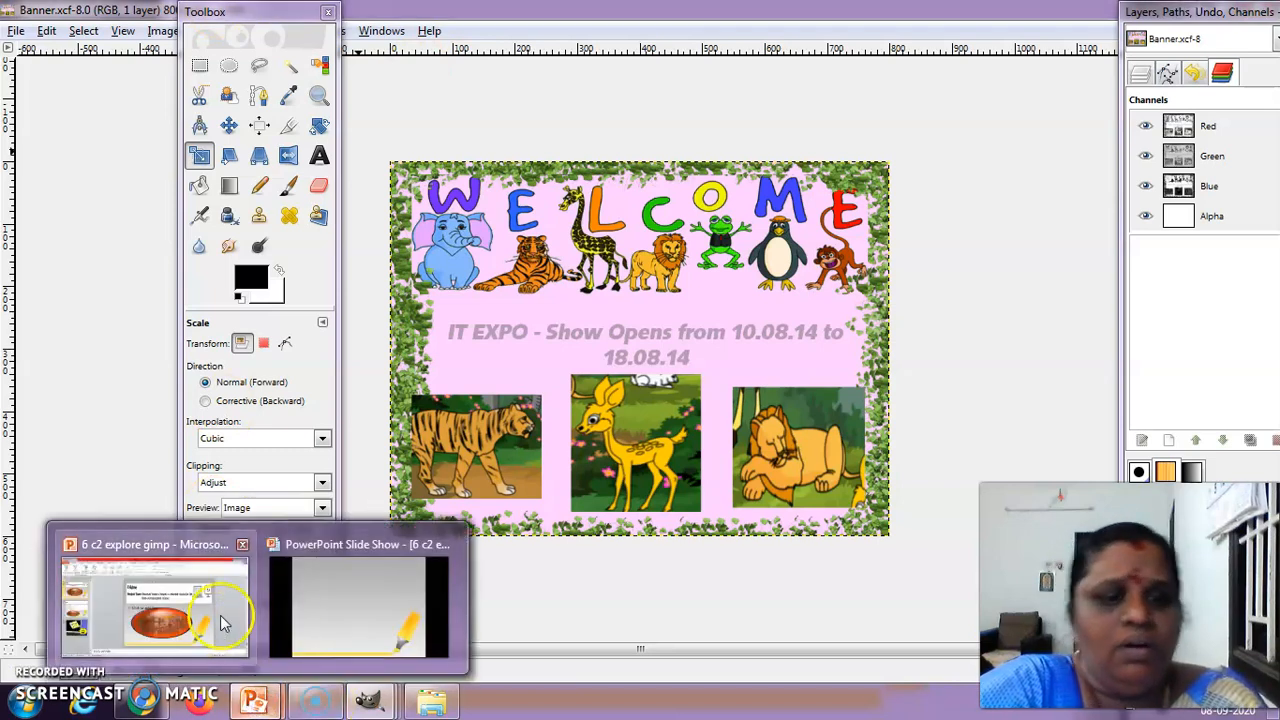
click(312, 616)
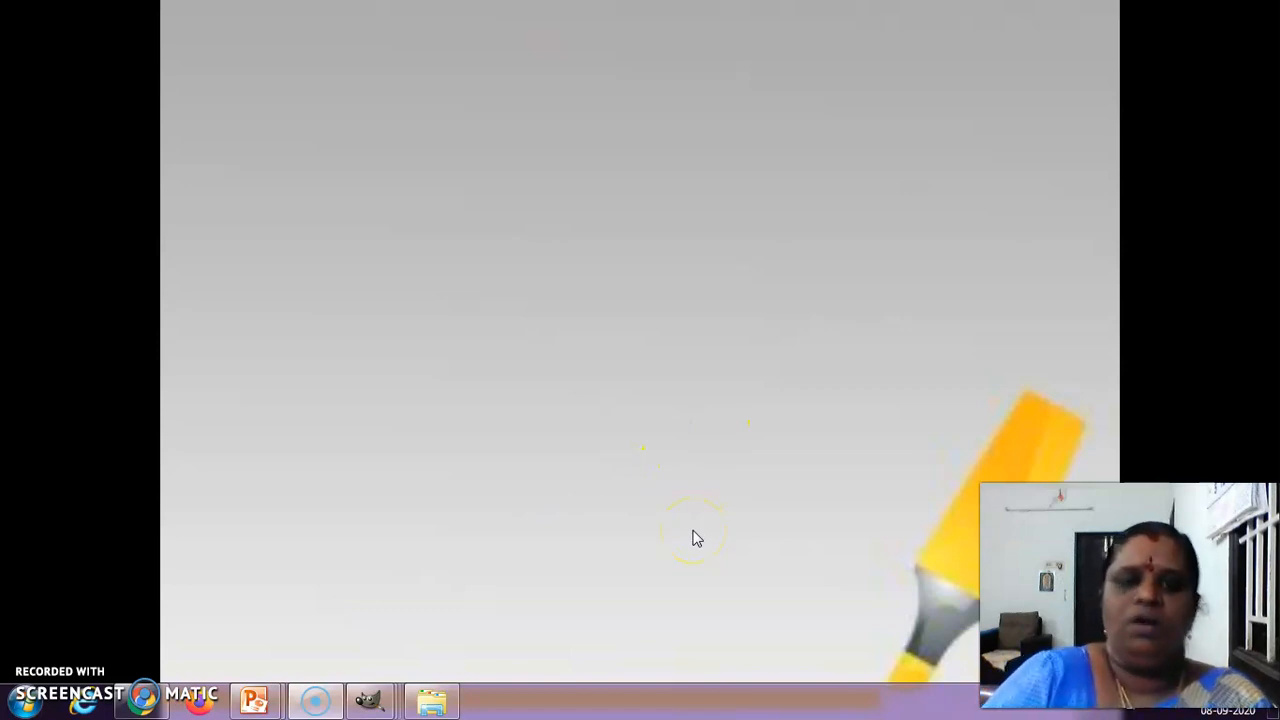
click(704, 525)
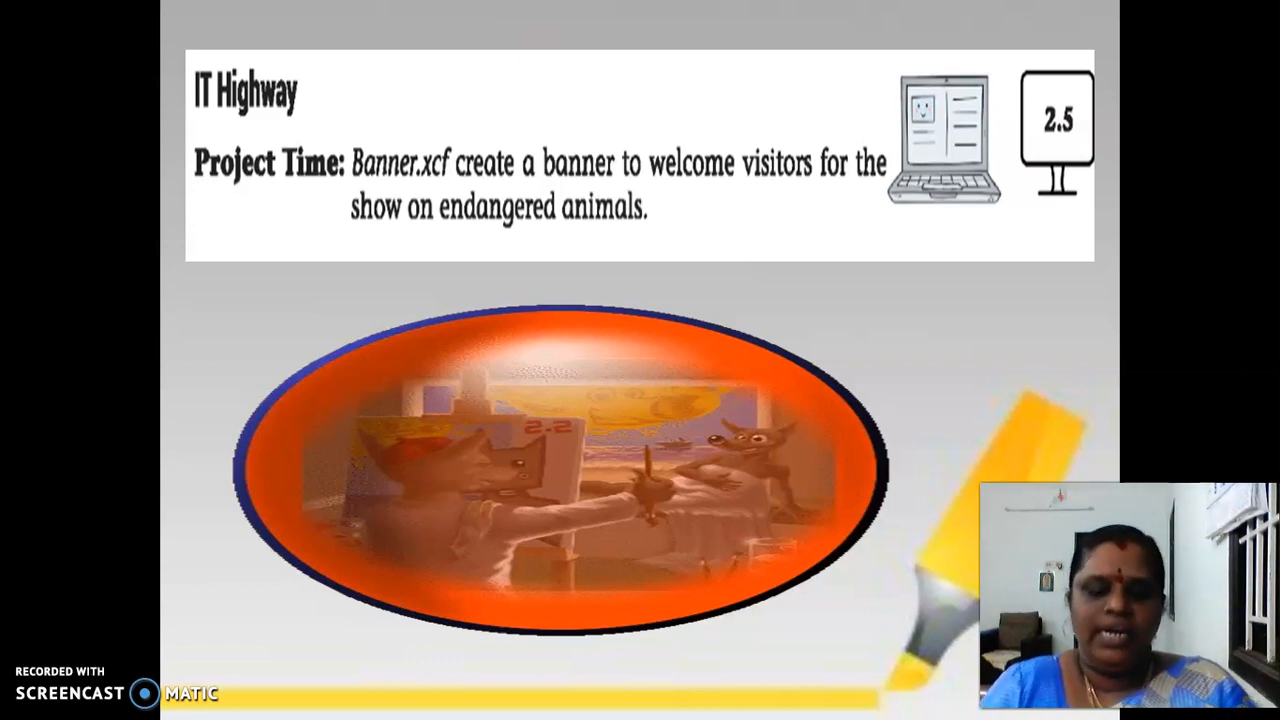
key(Right)
key(Right)
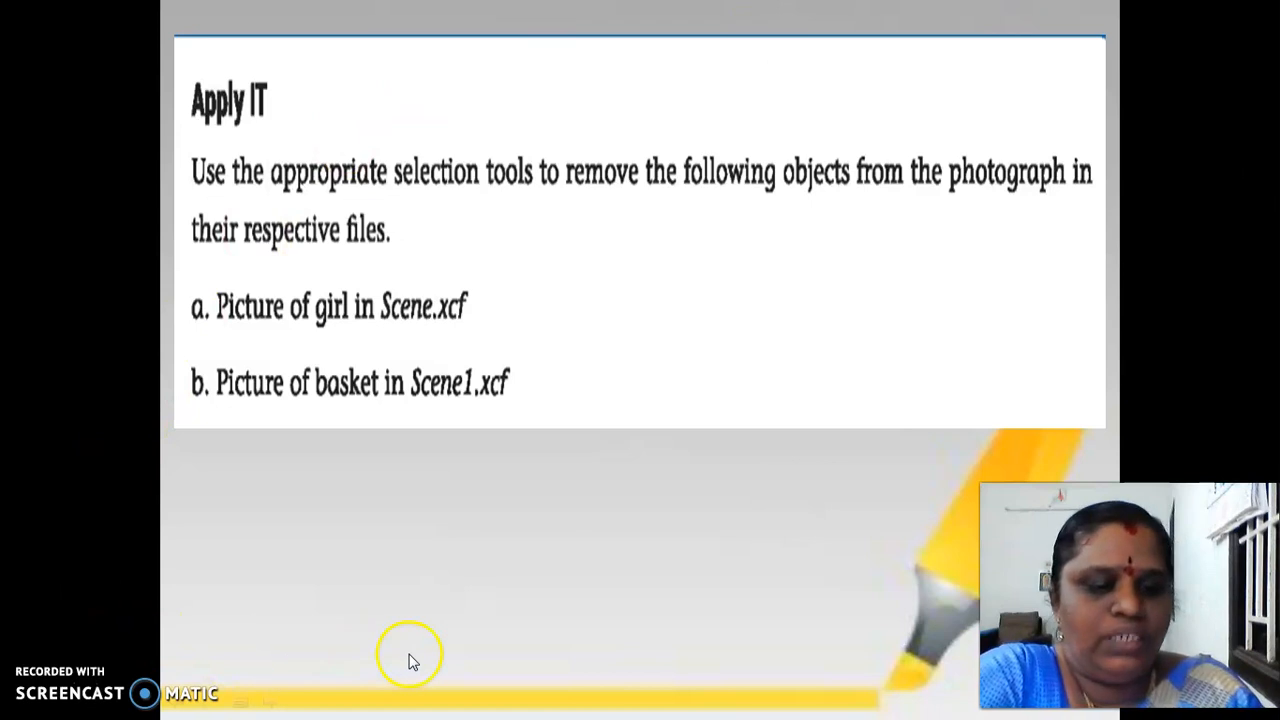
Switch to the file explorer and open the Scene image from the Apply IT folder under GIMP
mouse_move(178, 708)
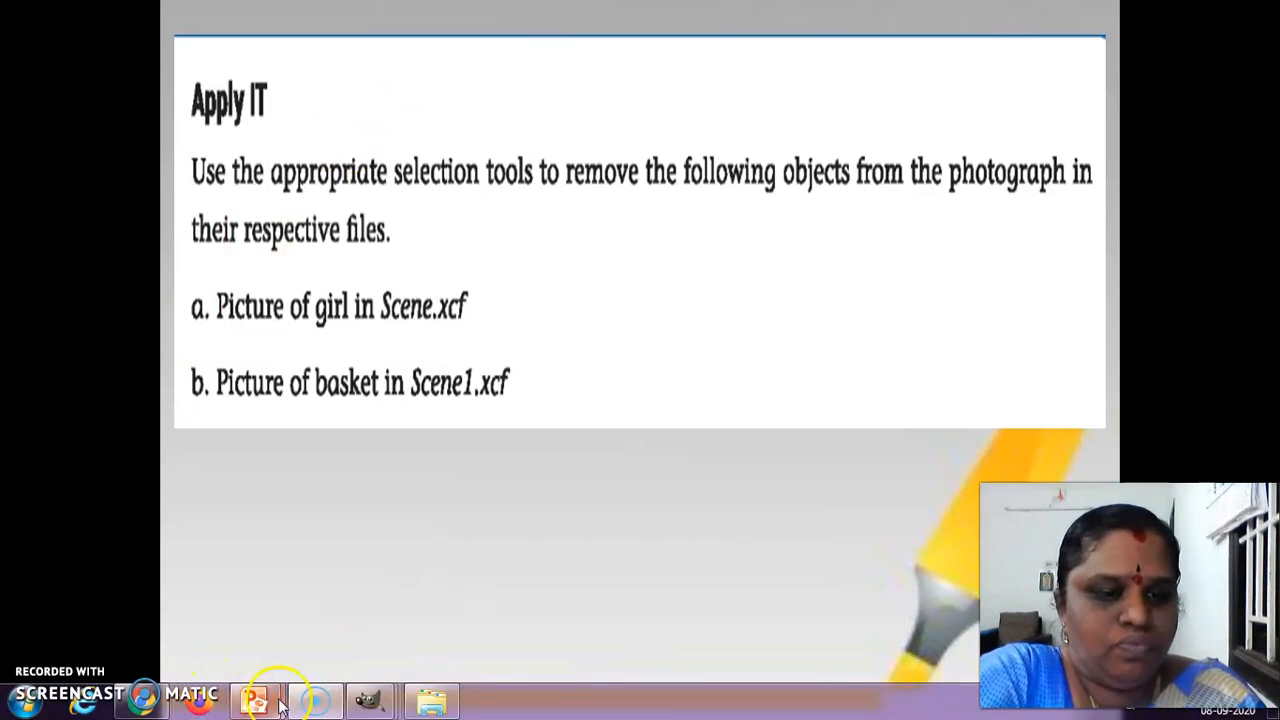
click(435, 704)
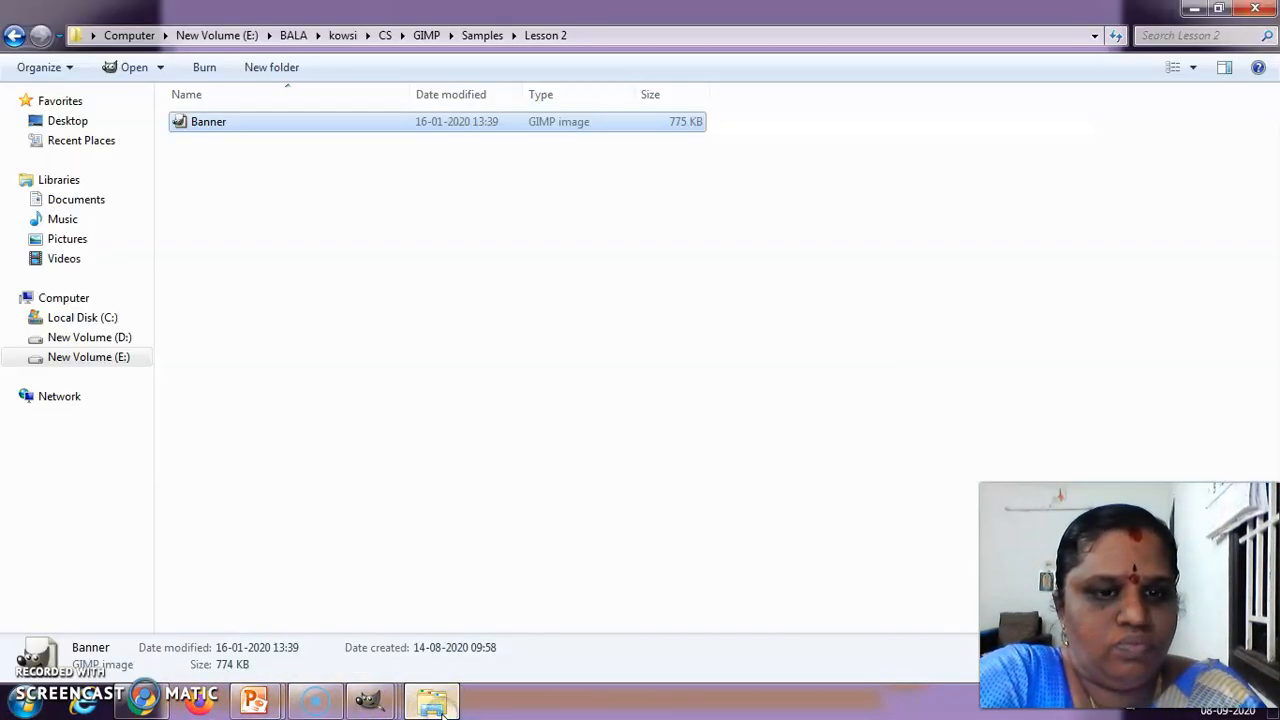
click(14, 37)
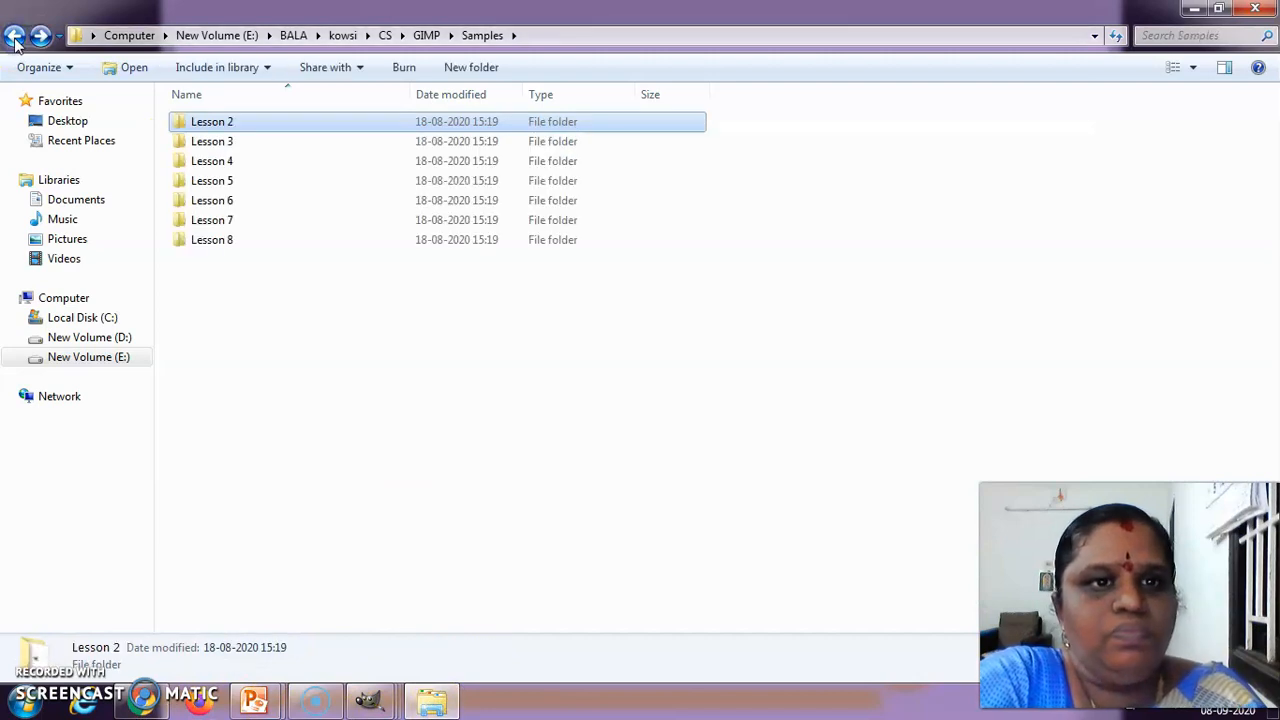
click(14, 37)
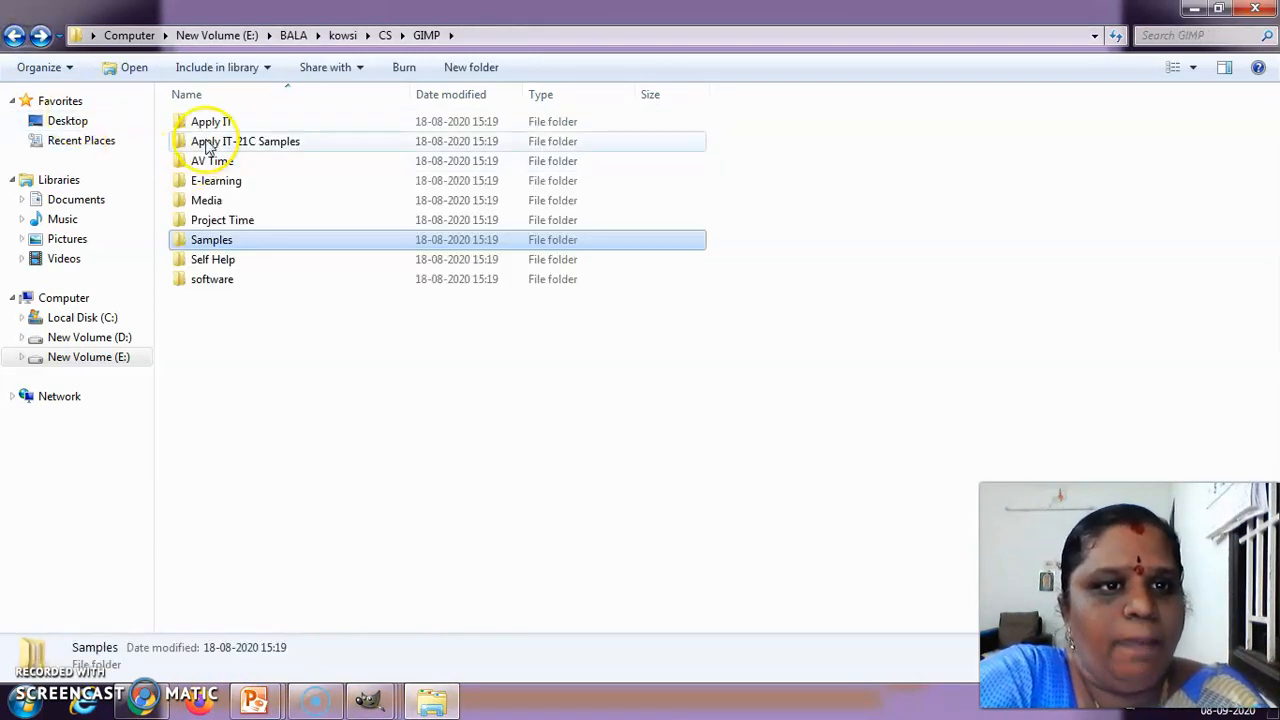
double_click(216, 120)
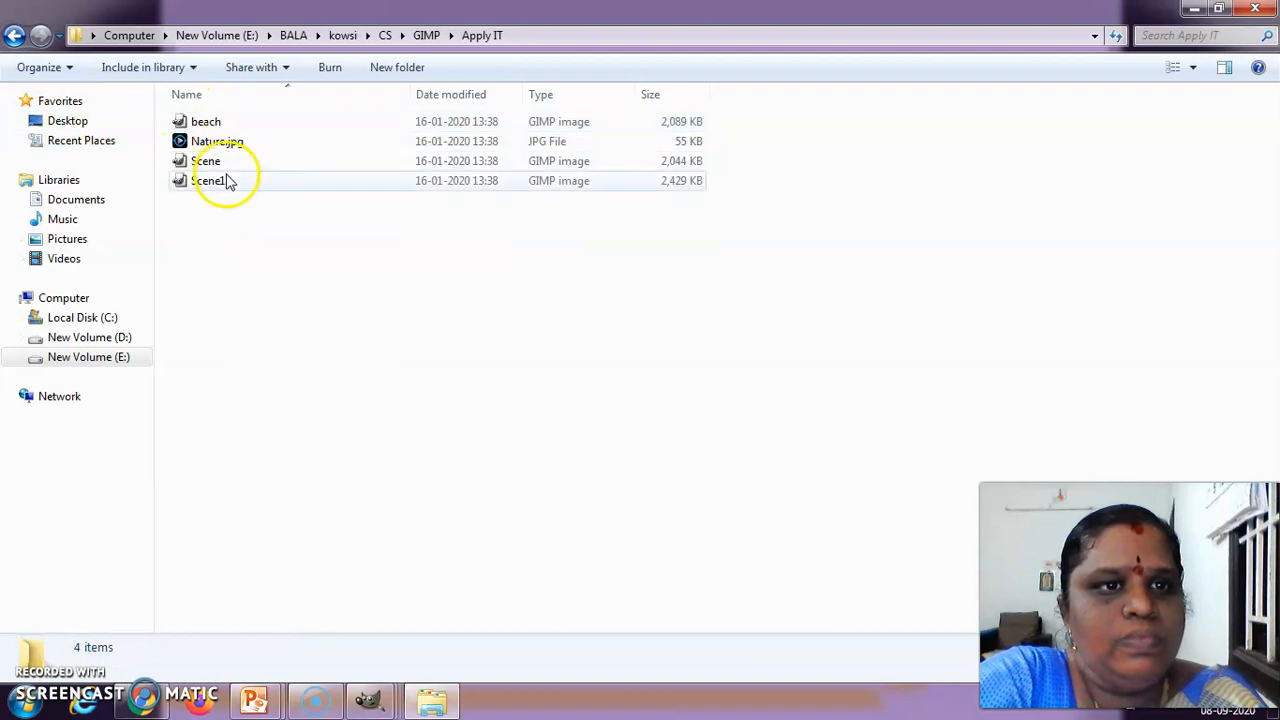
double_click(226, 163)
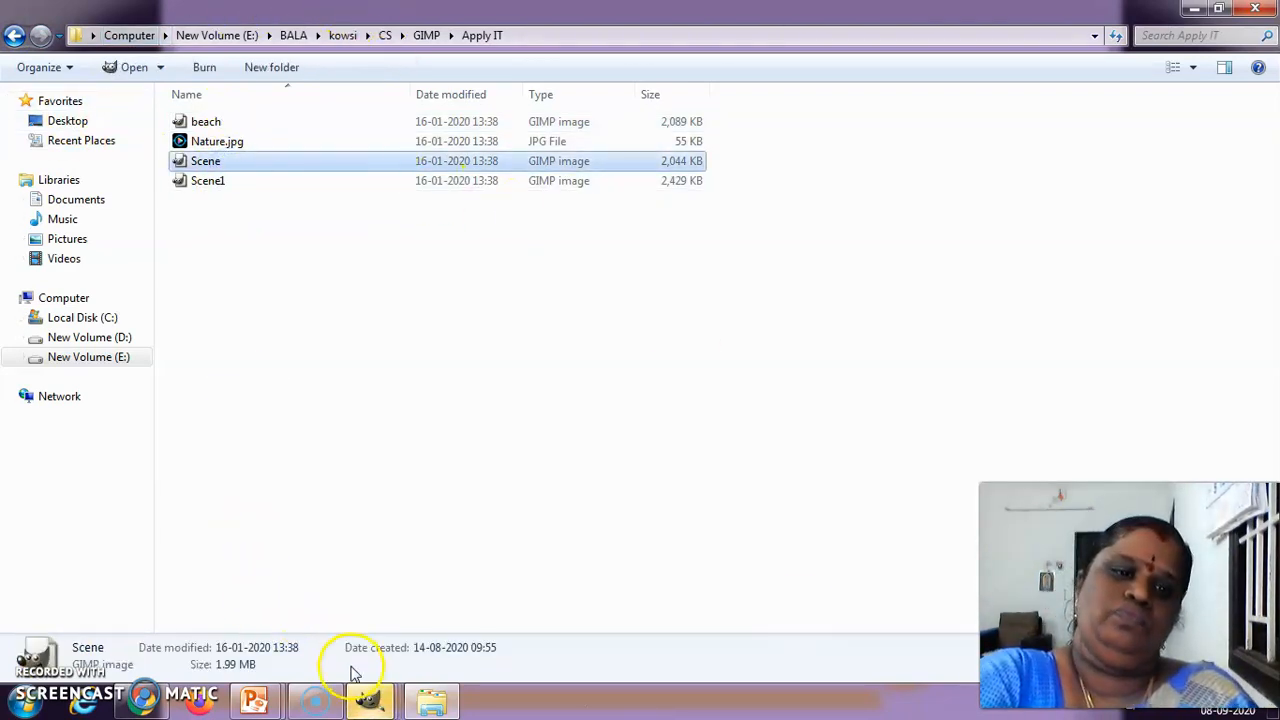
Bring the Scene.xcf window to the front in GIMP and move it clear of the Toolbox
click(368, 703)
click(655, 587)
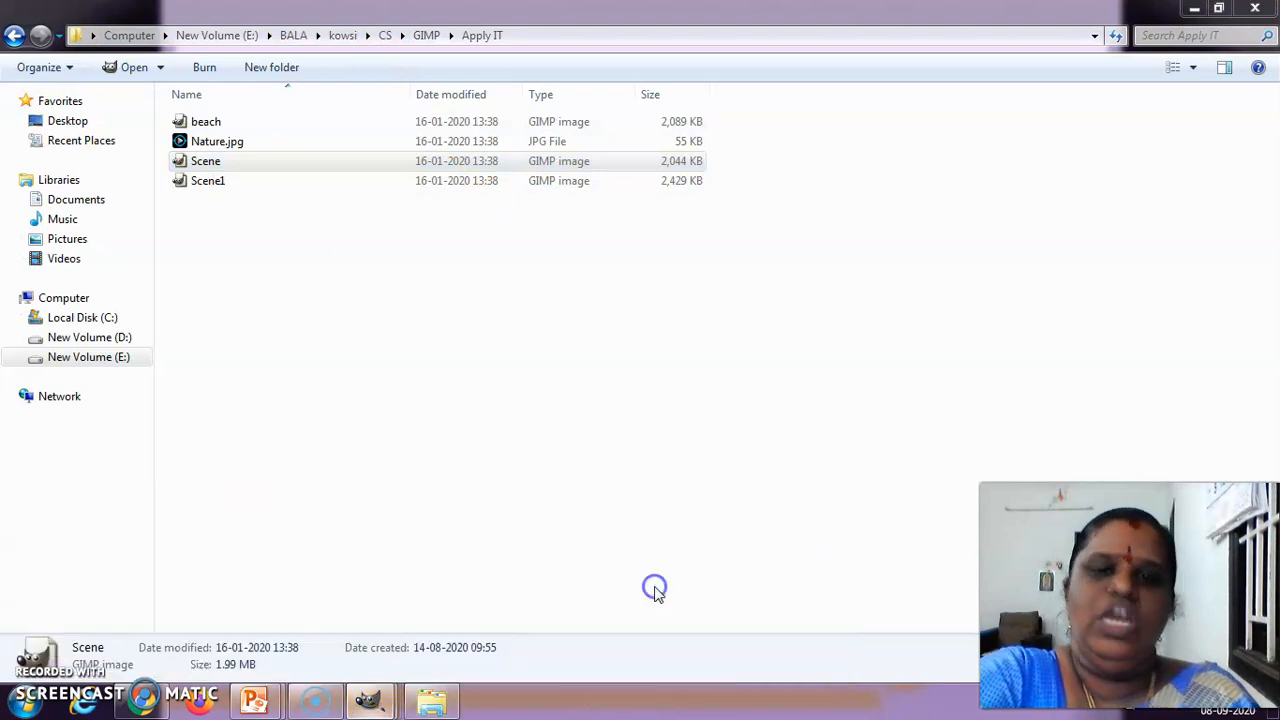
click(368, 703)
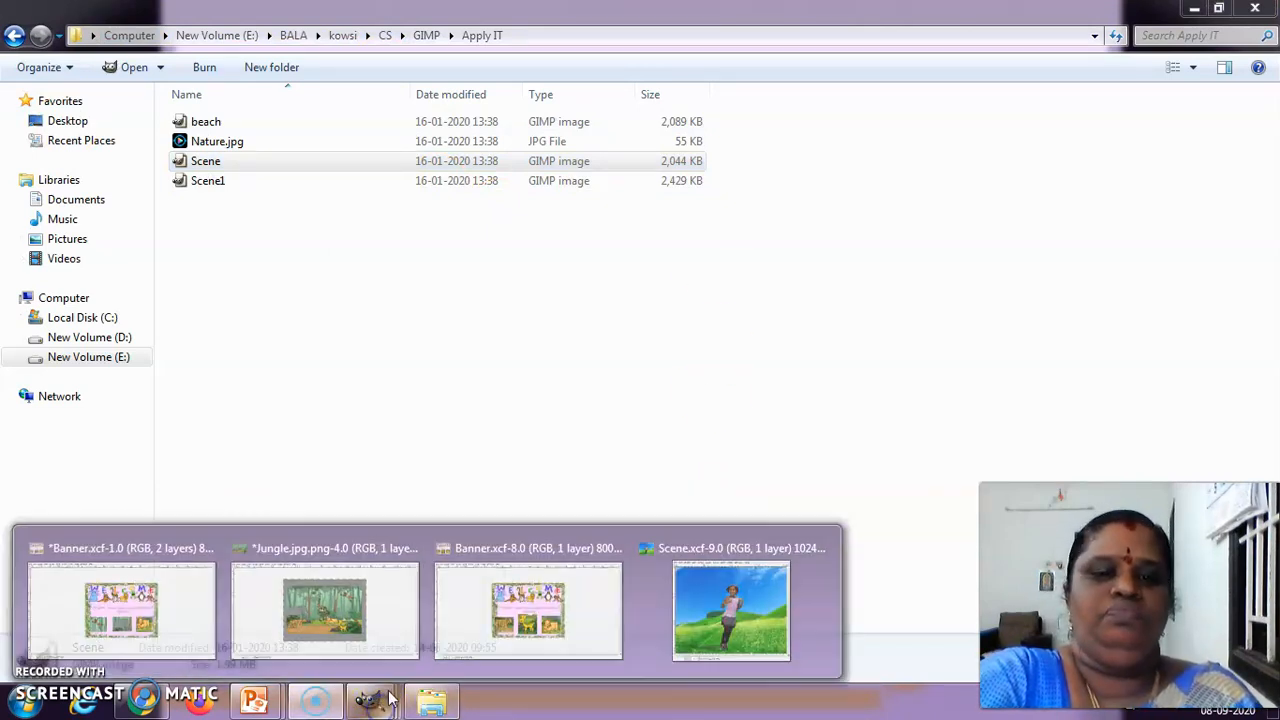
click(700, 605)
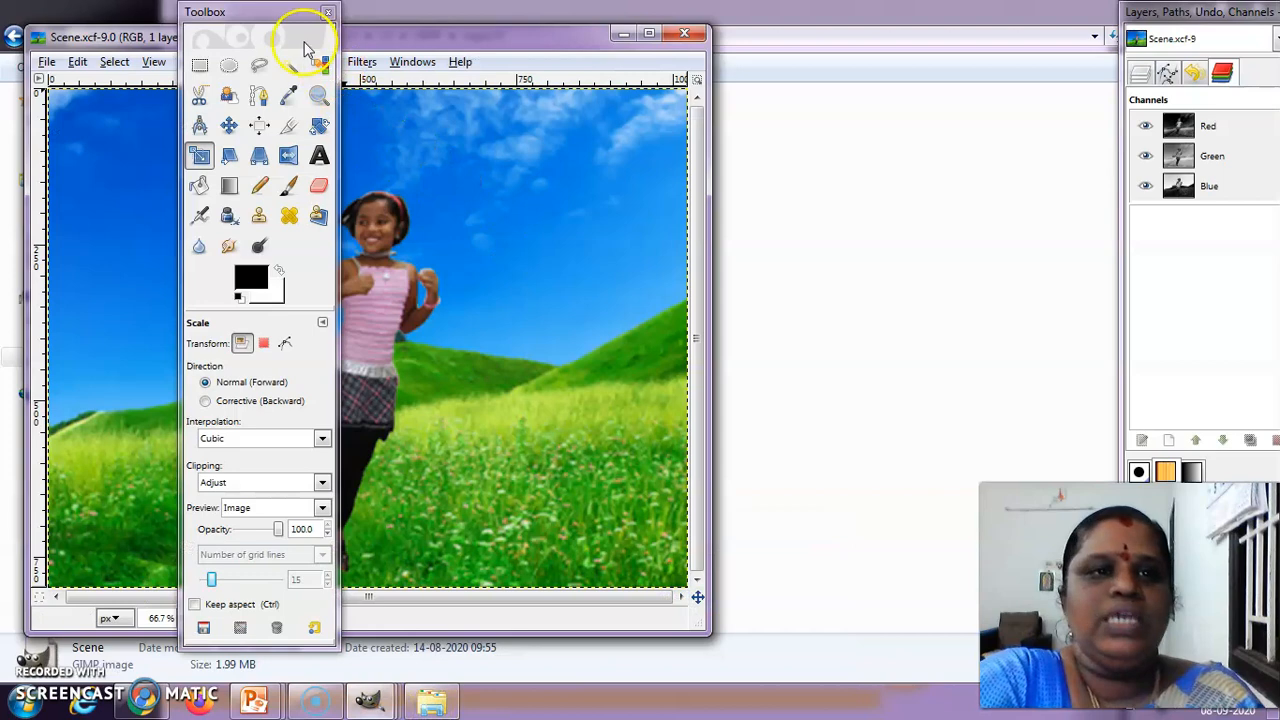
drag(435, 45, 711, 45)
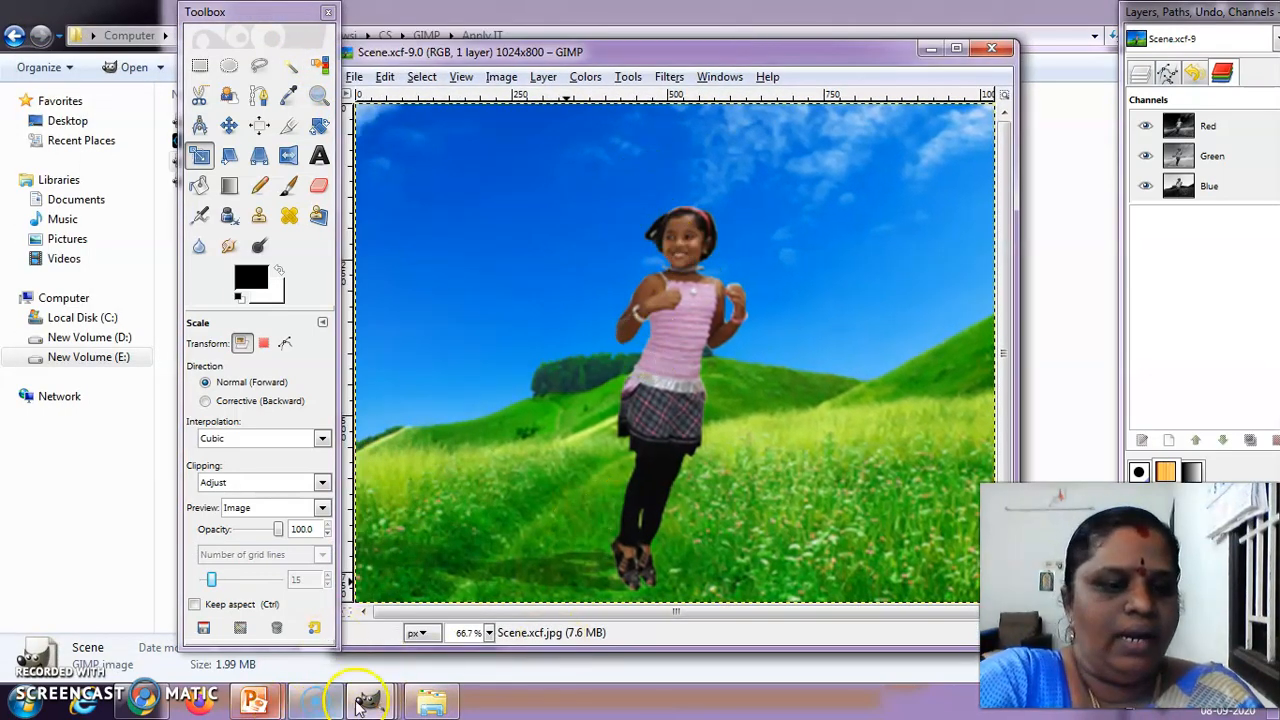
Open the Scene1 image from the Apply IT folder and move its GIMP window clear of the Toolbox
click(422, 703)
click(209, 184)
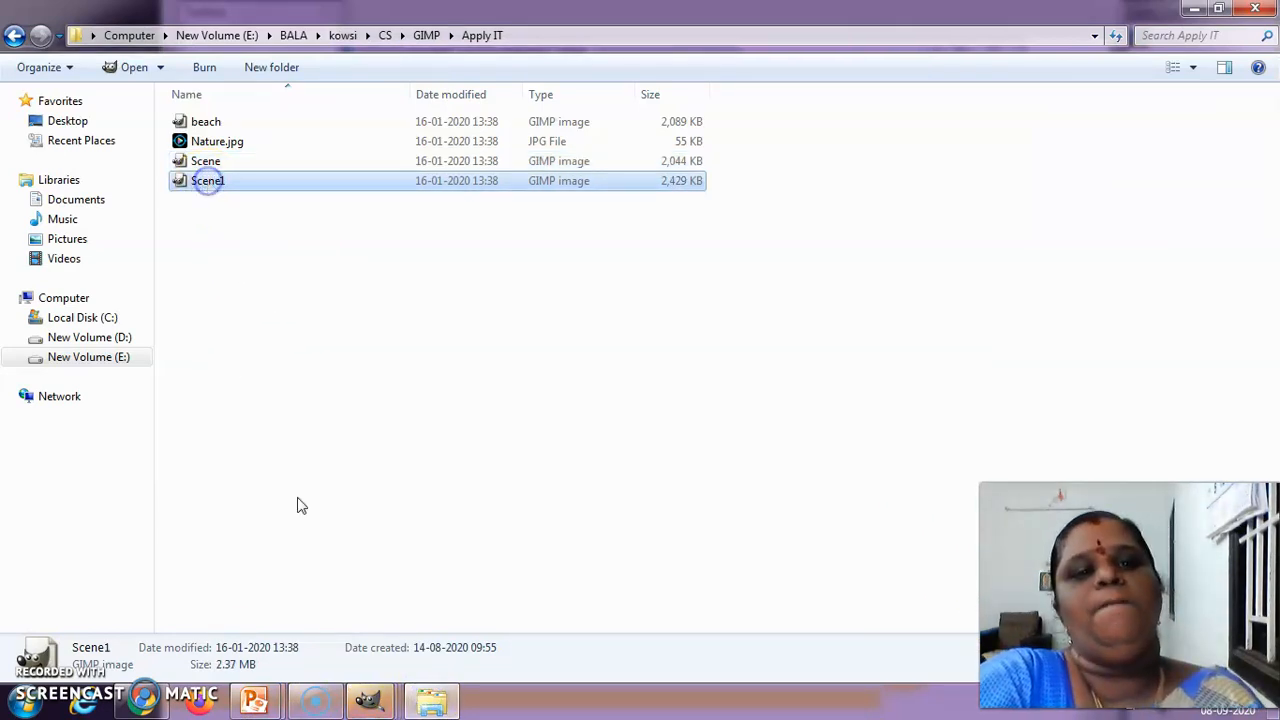
click(372, 702)
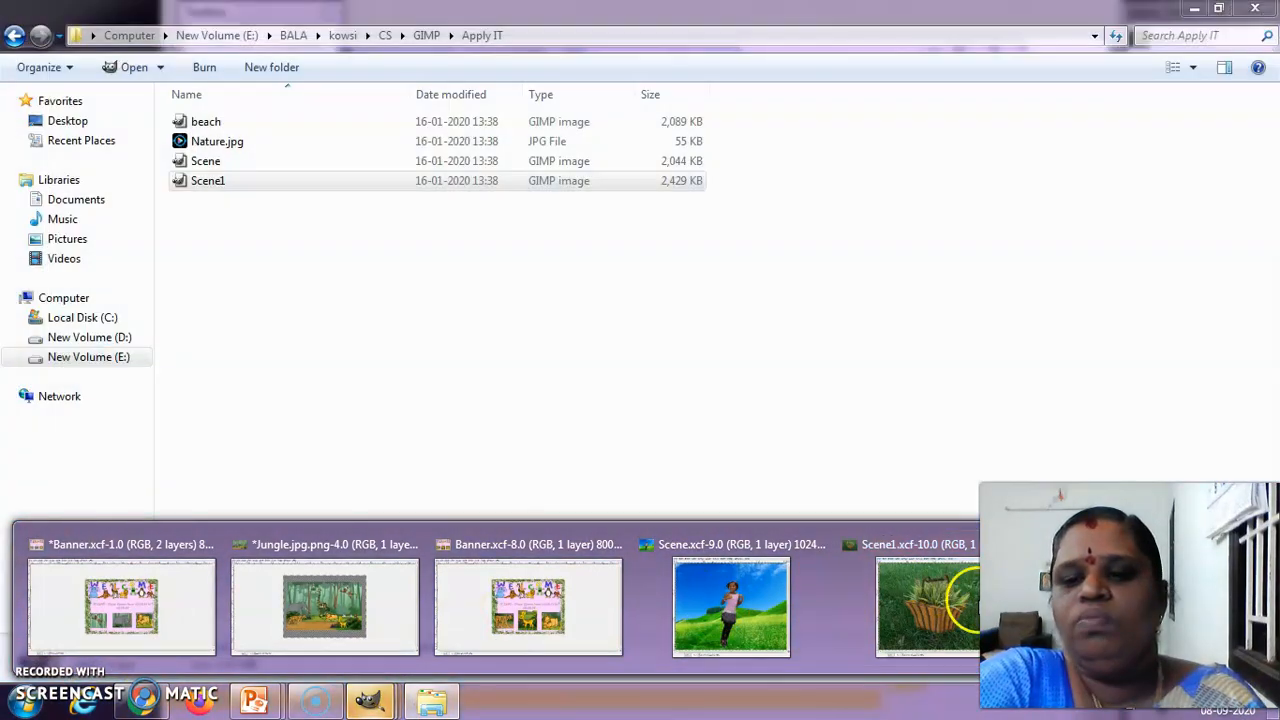
click(928, 605)
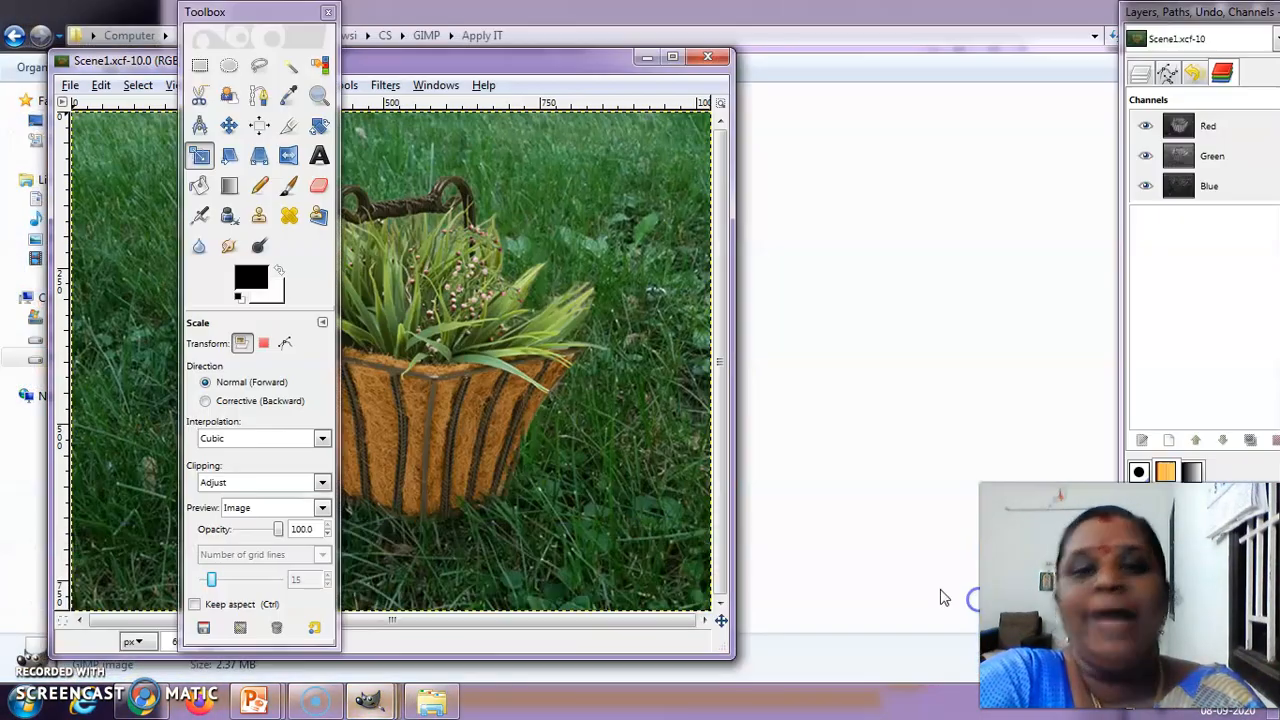
drag(552, 75, 857, 80)
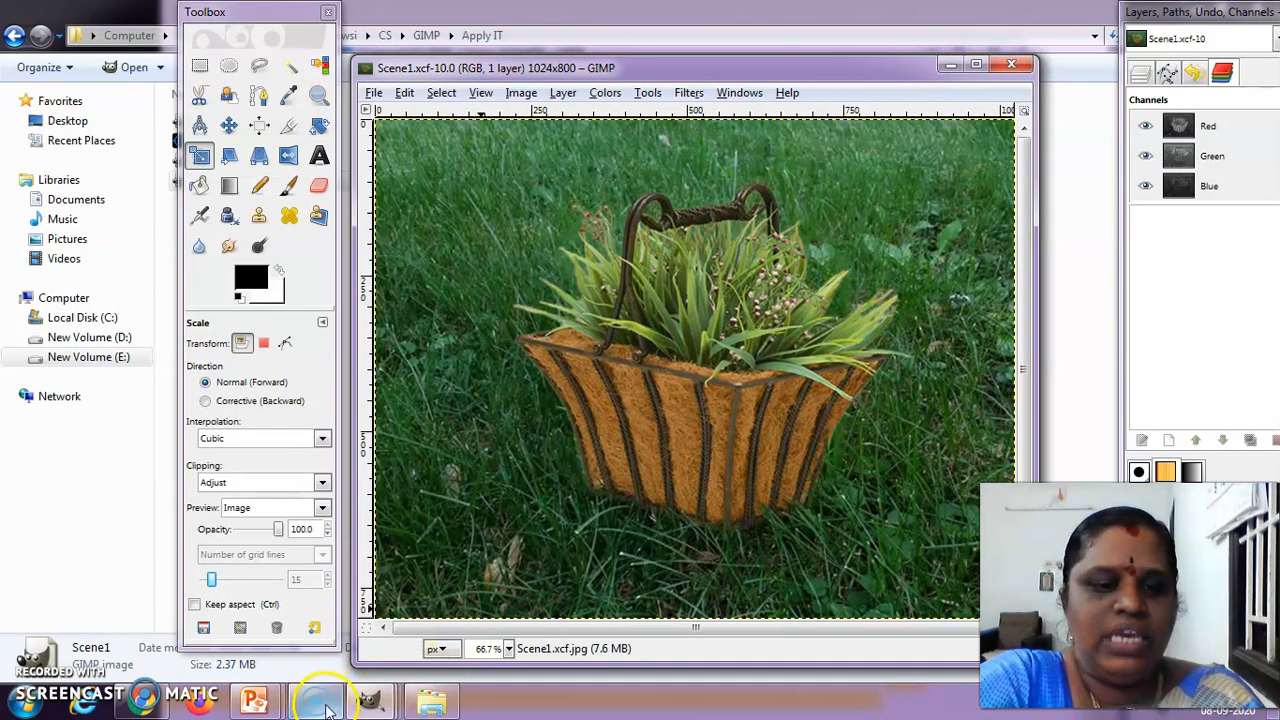
Bring the Scene.xcf image back to the front, and switch to PowerPoint to resume the slide show at the Apply IT slide
mouse_move(368, 700)
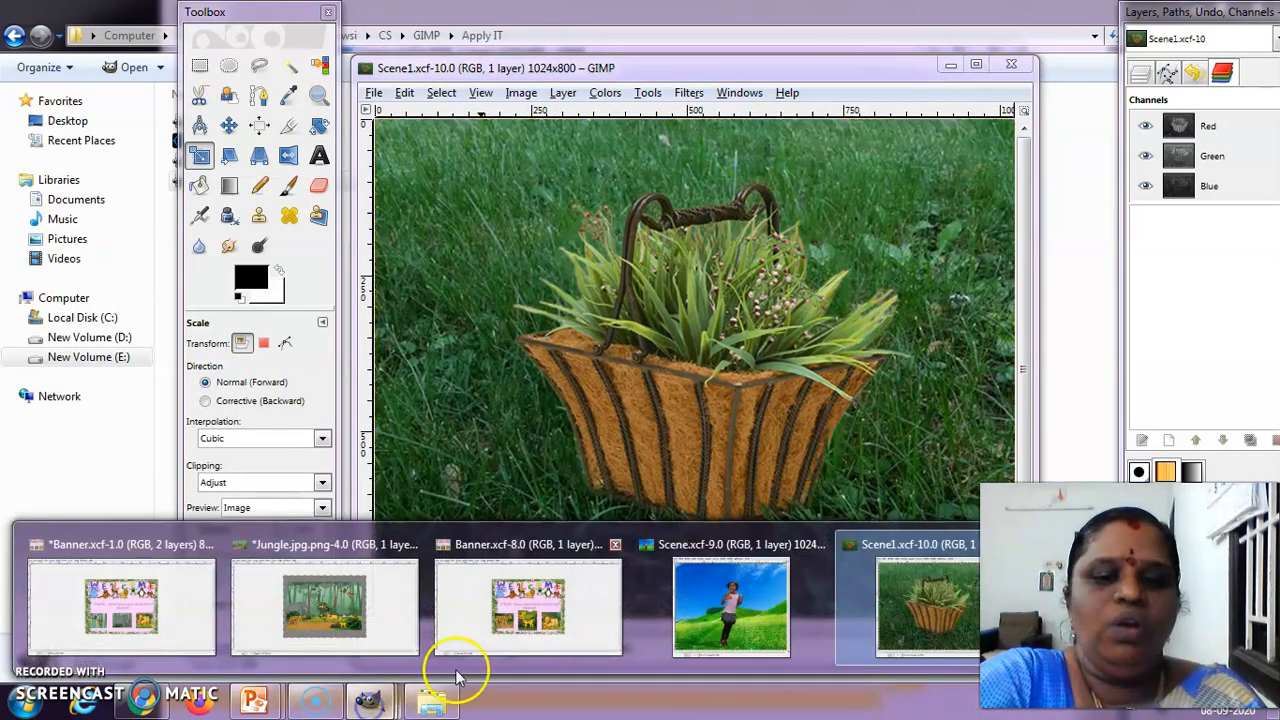
click(705, 600)
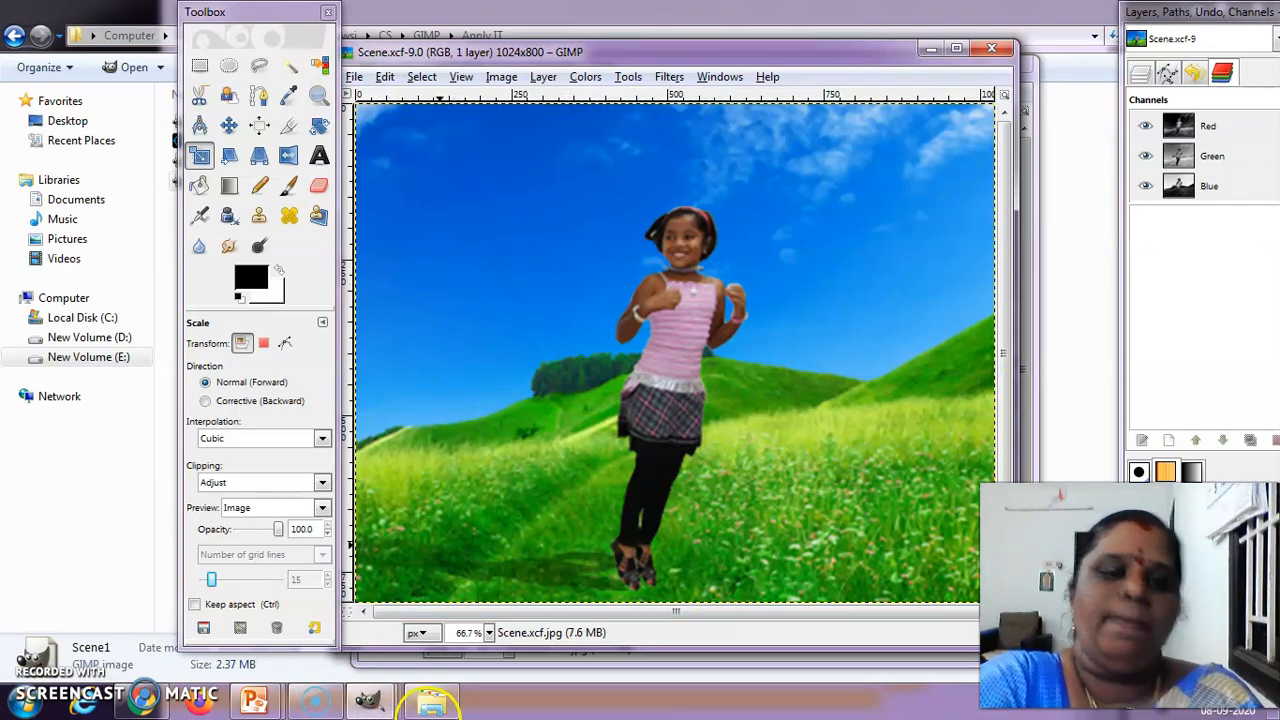
mouse_move(252, 706)
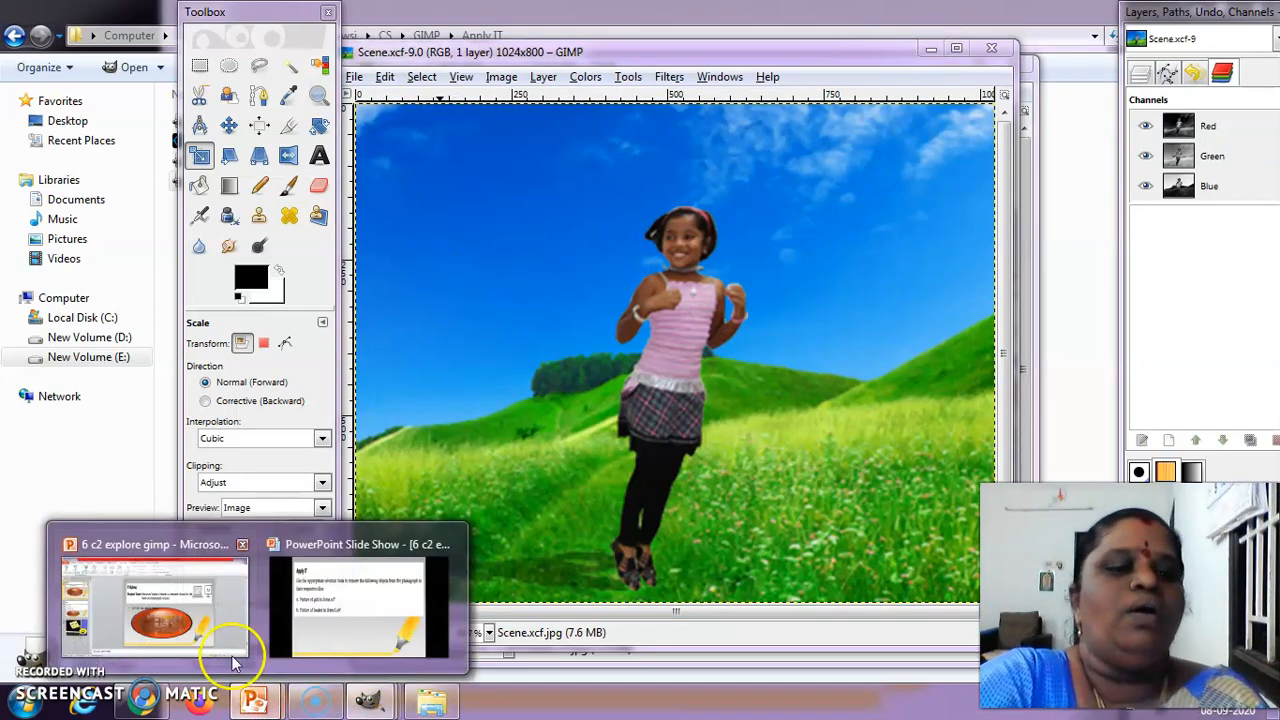
click(223, 612)
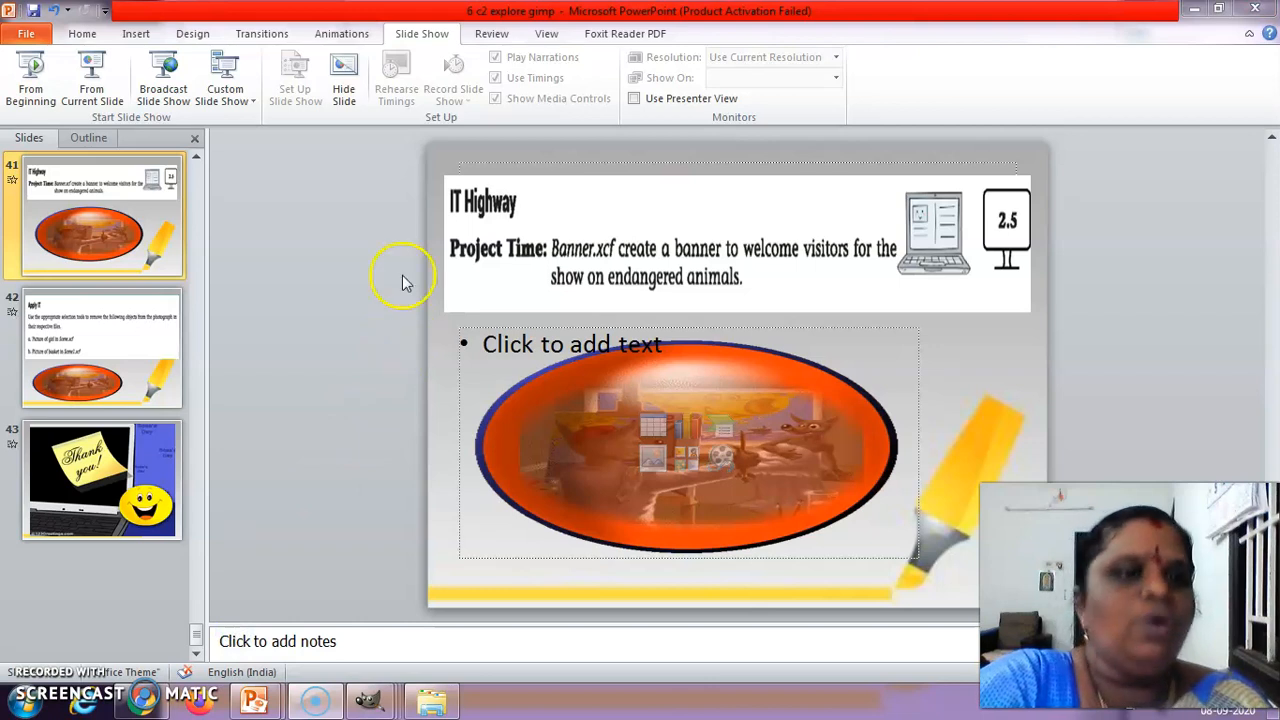
click(105, 72)
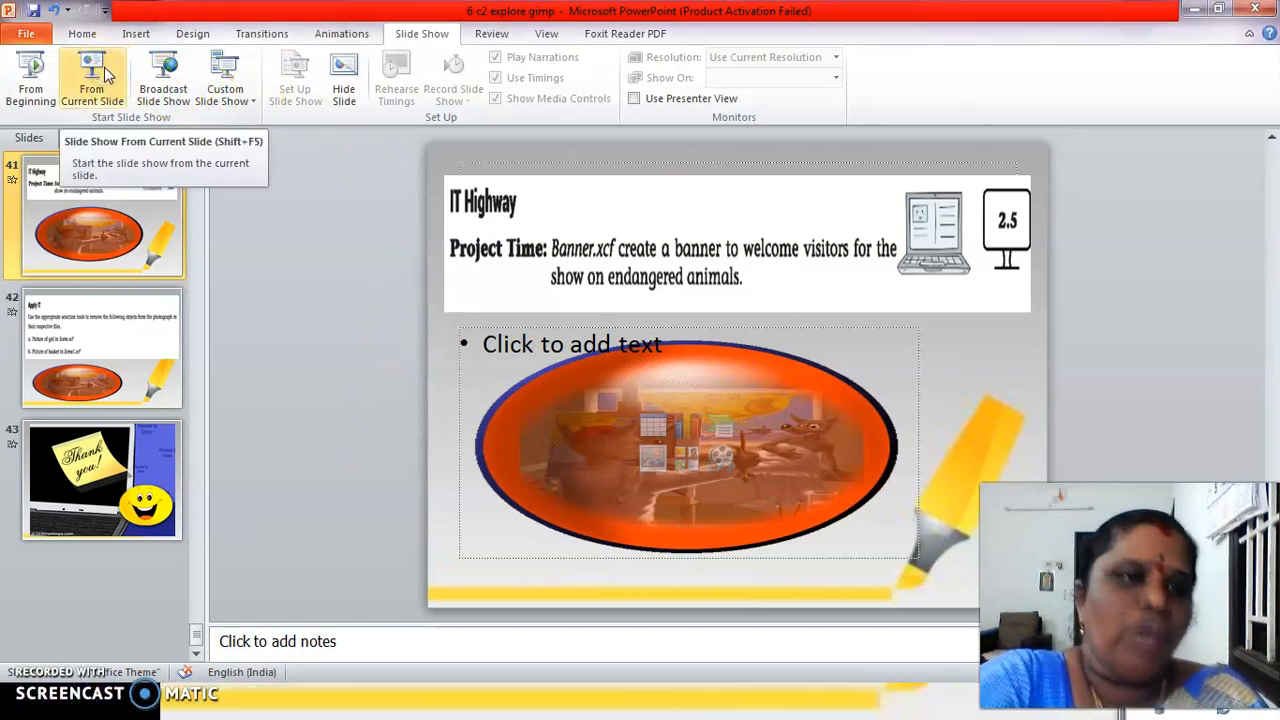
click(105, 72)
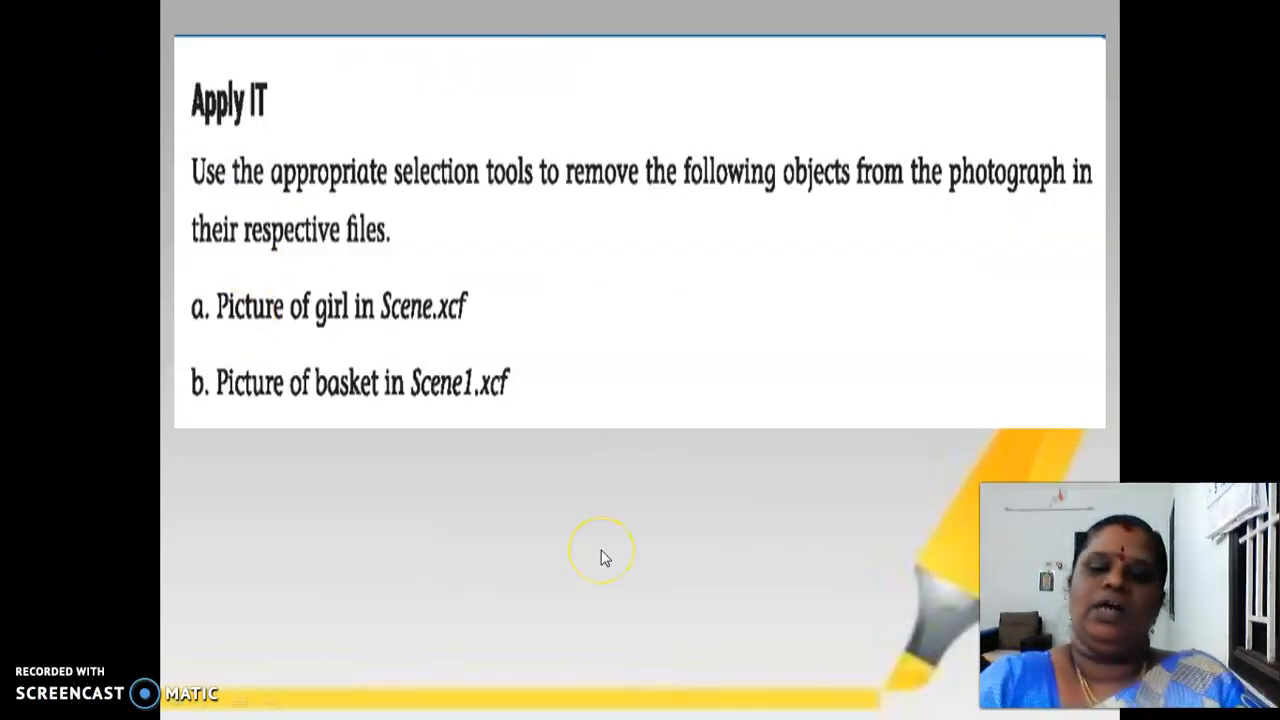